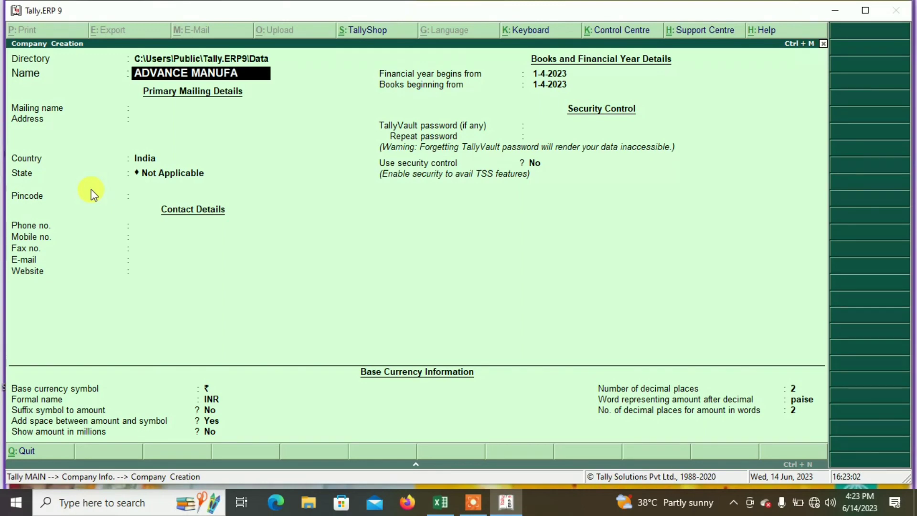
Step: Name the new company ADVANCE MANUFACTURING GOODS and accept the mailing name, blank address and country India
text(URING G)
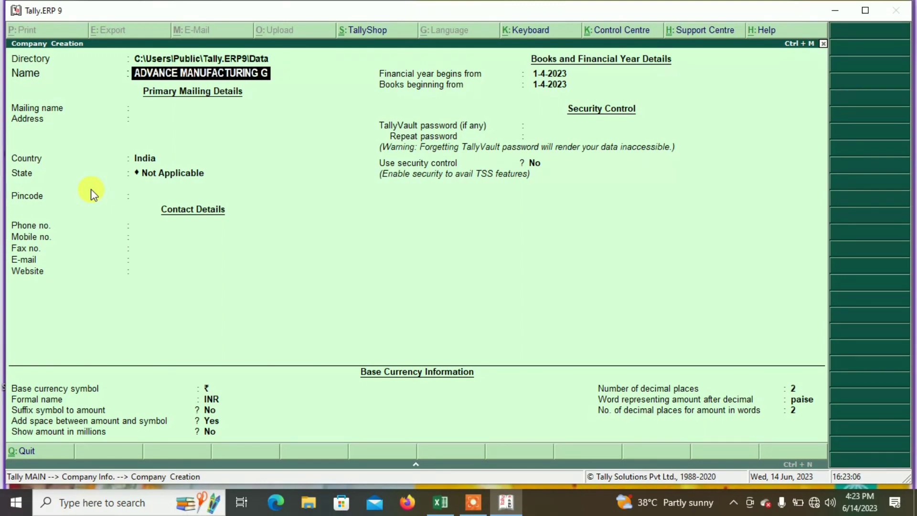
text(OODS)
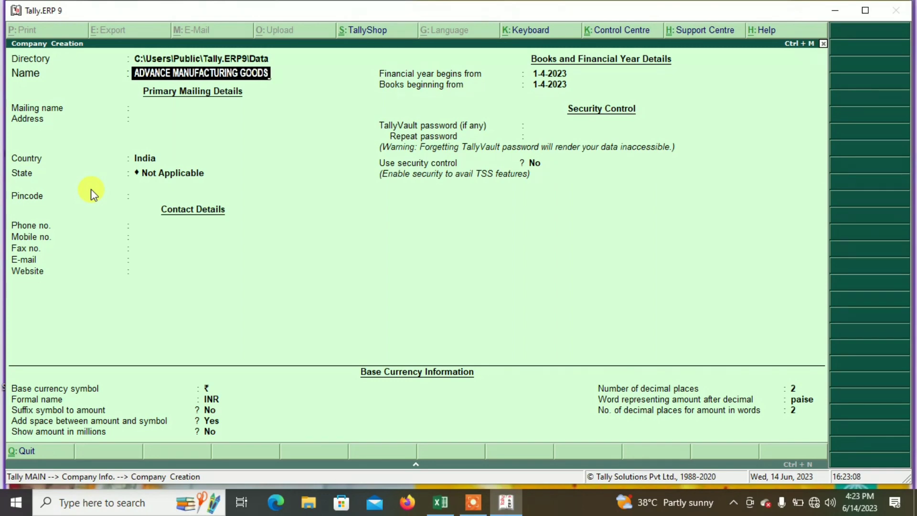
key(Return)
key(Return)
key(Return)
key(Return)
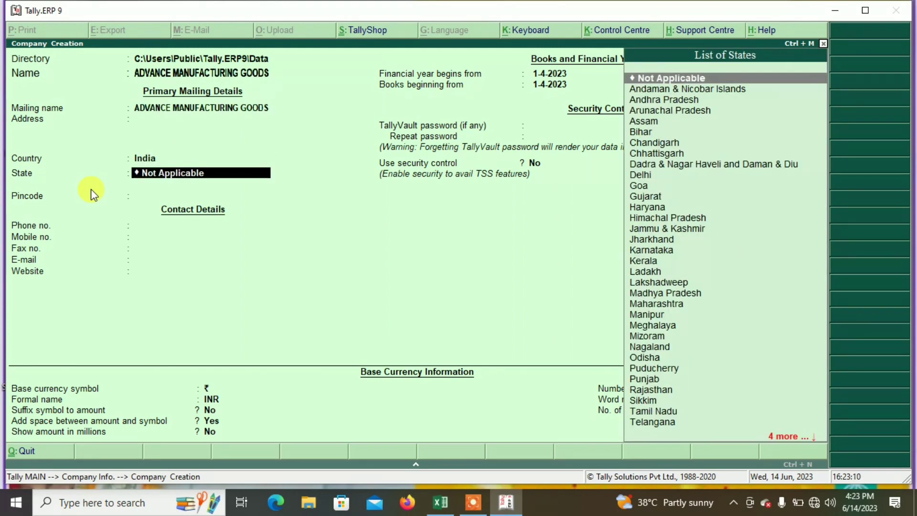
Step: Set the company's state to West Bengal, leave the pincode blank and save the company
text(w)
key(Return)
key(Return)
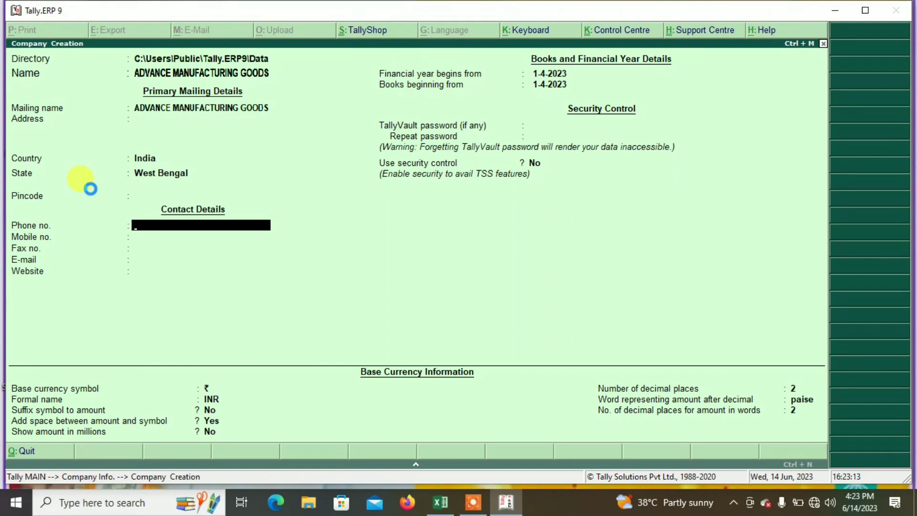
key(ctrl+a)
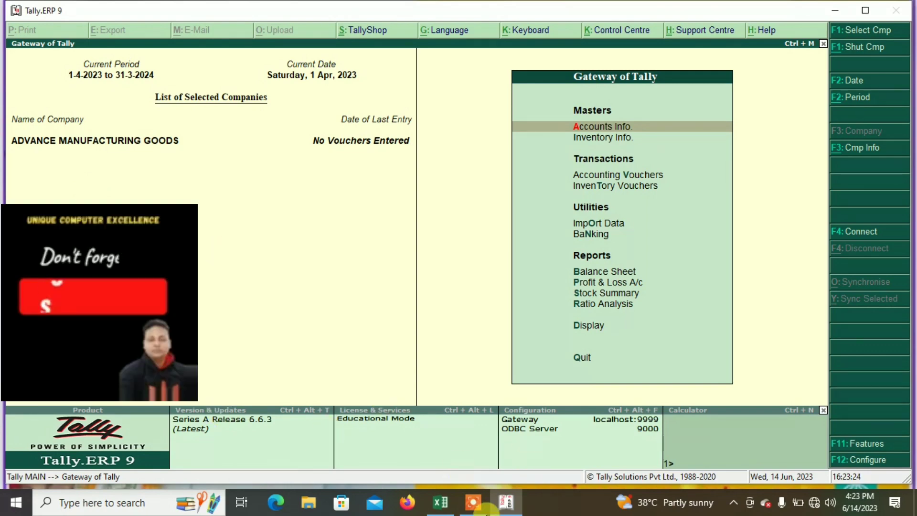
Step: Open the company's inventory features and enable Maintain multiple Godowns
click(855, 449)
key(Down)
key(Down)
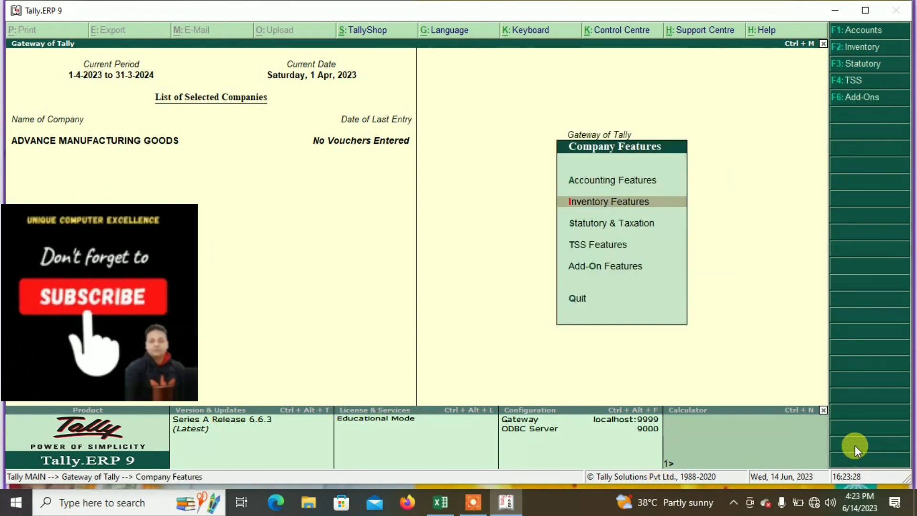
key(Up)
key(Return)
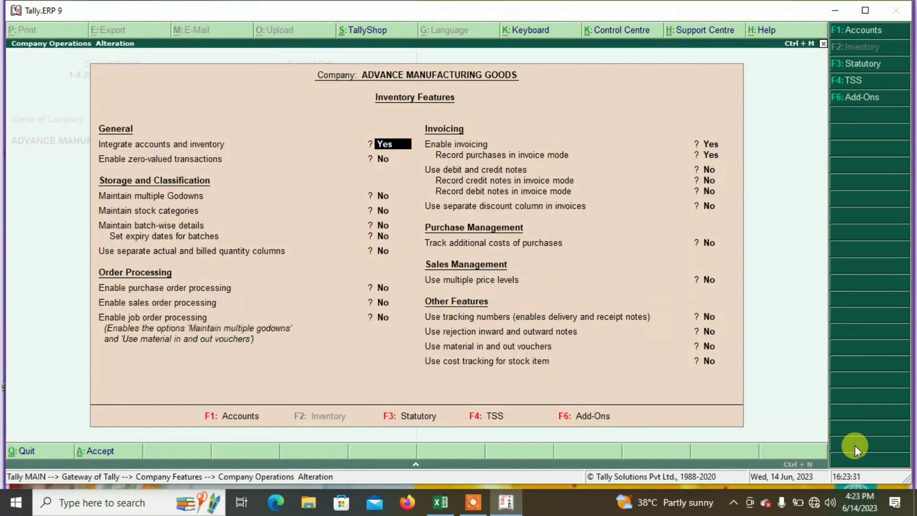
key(Return)
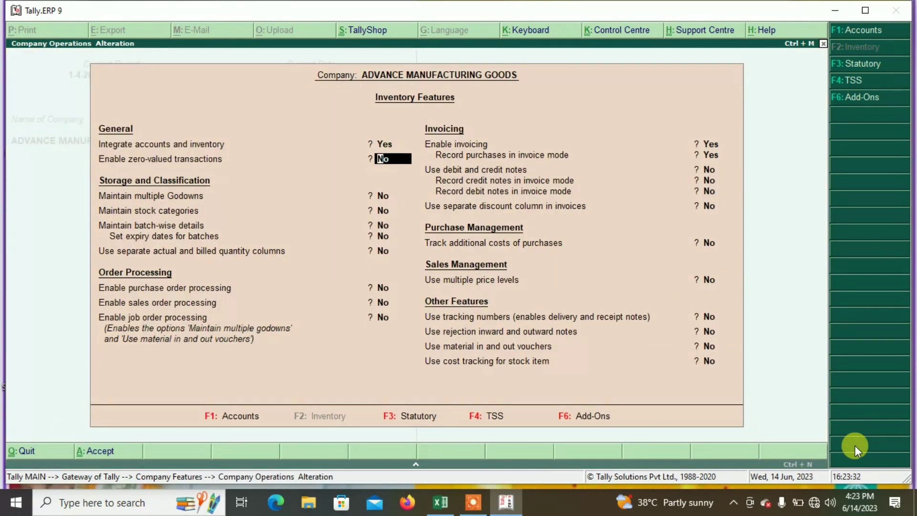
key(Return)
key(y)
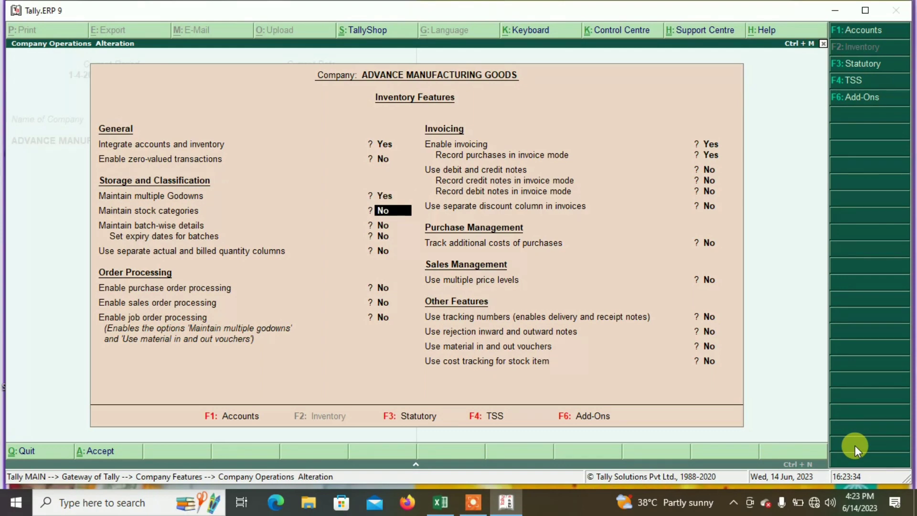
Step: Enable Maintain stock categories, keep the remaining inventory options as they are and save the features
key(y)
key(Return)
key(Return)
key(Return)
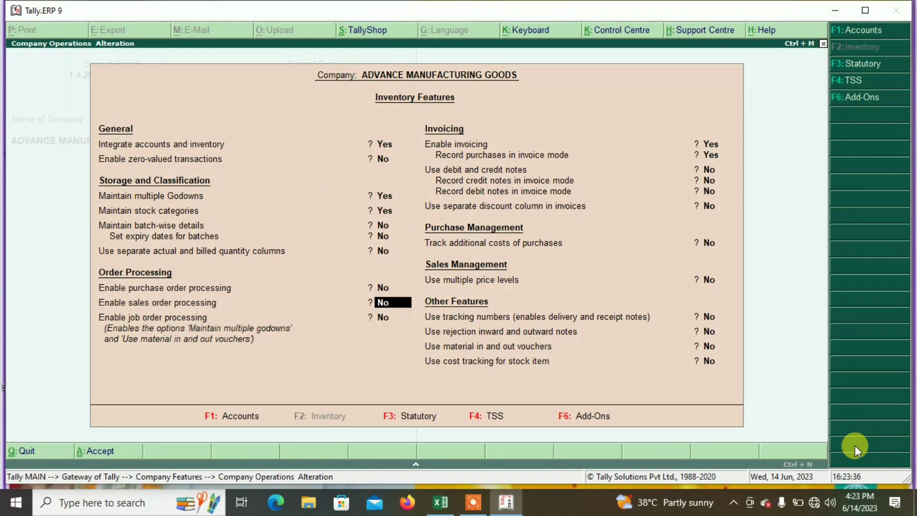
key(Return)
key(Return)
key(Return)
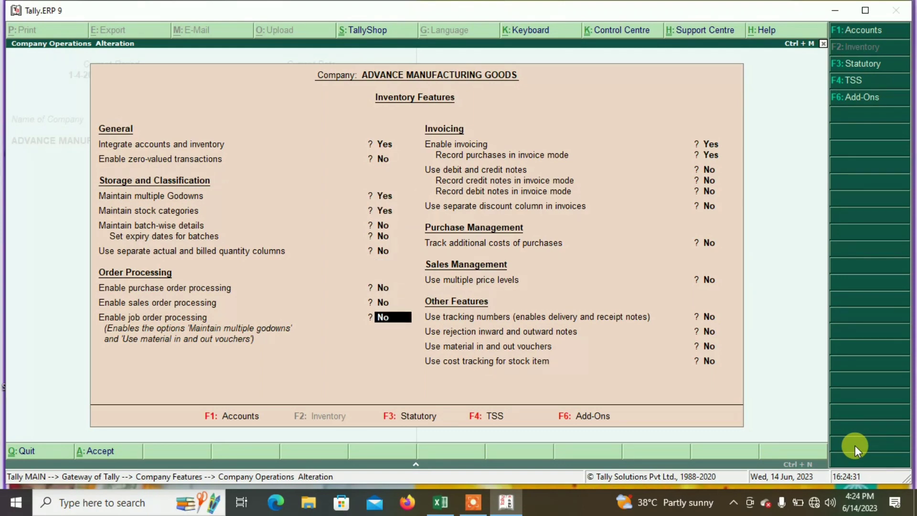
key(Return)
key(Return)
key(Return)
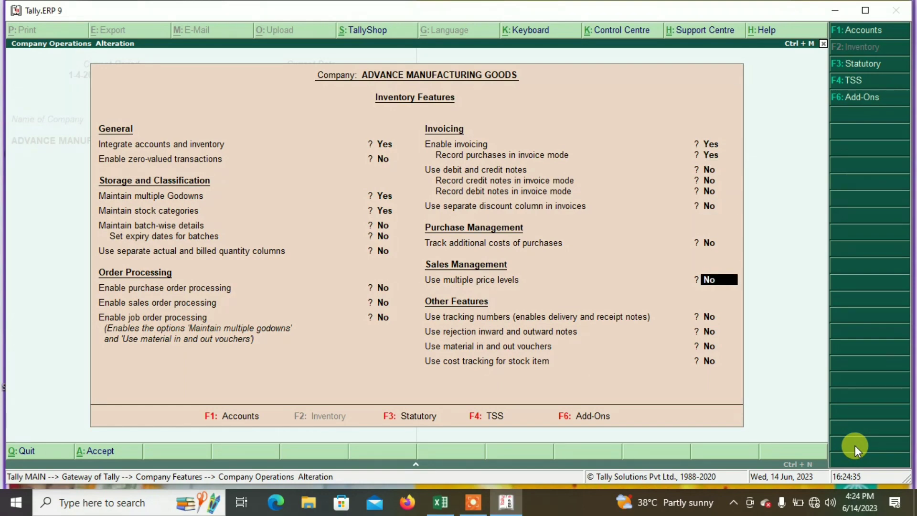
key(ctrl+a)
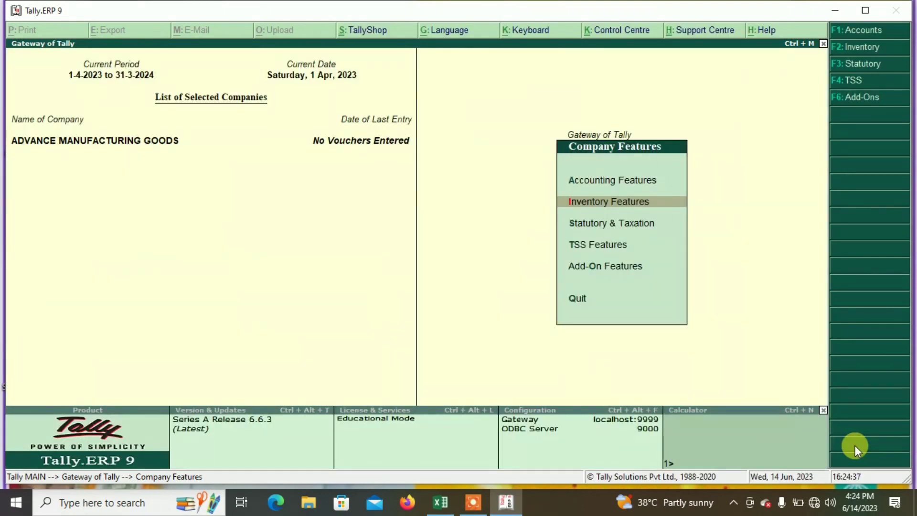
key(Escape)
key(Down)
key(Down)
key(Down)
key(Down)
key(Down)
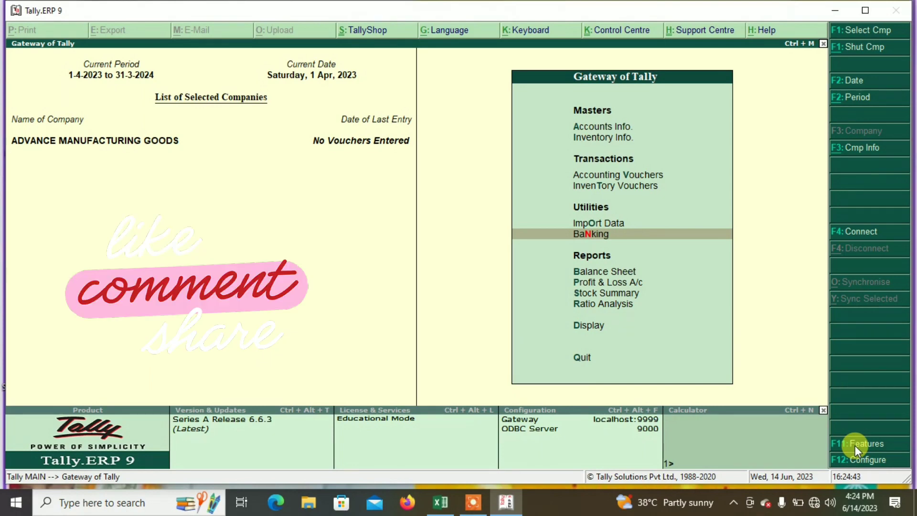
Step: Open the master configuration for accounts and inventory info
key(F12)
key(Down)
key(Down)
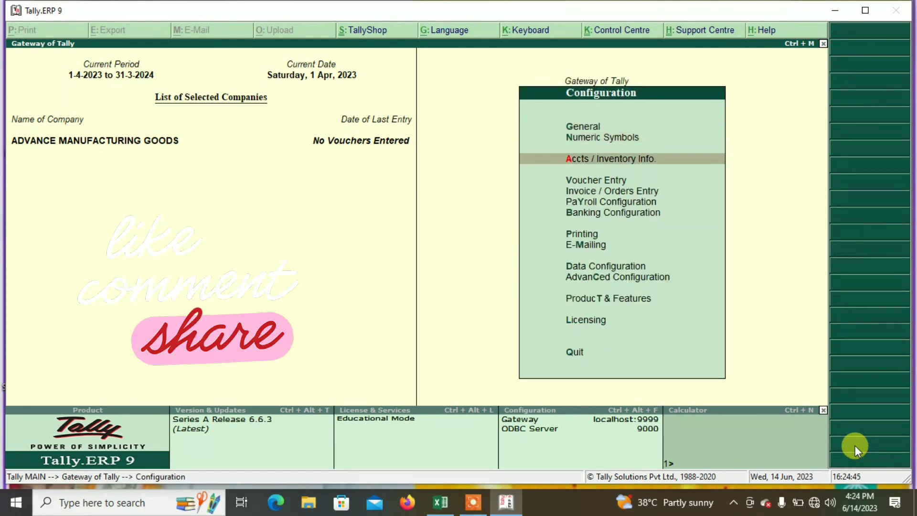
key(Down)
key(Up)
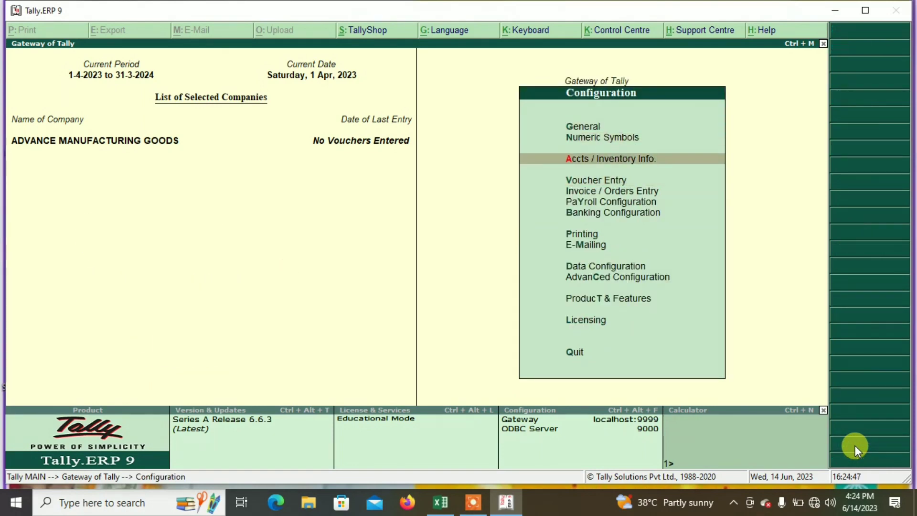
key(Return)
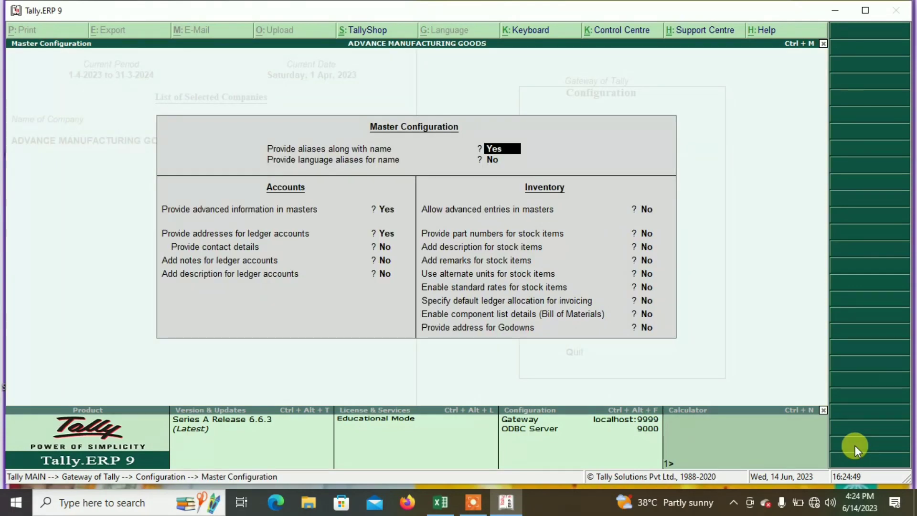
Step: Enable component list details (Bill of Materials), keep addresses for Godowns set to No and save the master configuration
key(Return)
key(Return)
key(Return)
key(Return)
key(Return)
key(Return)
key(Return)
key(Return)
key(Return)
key(Return)
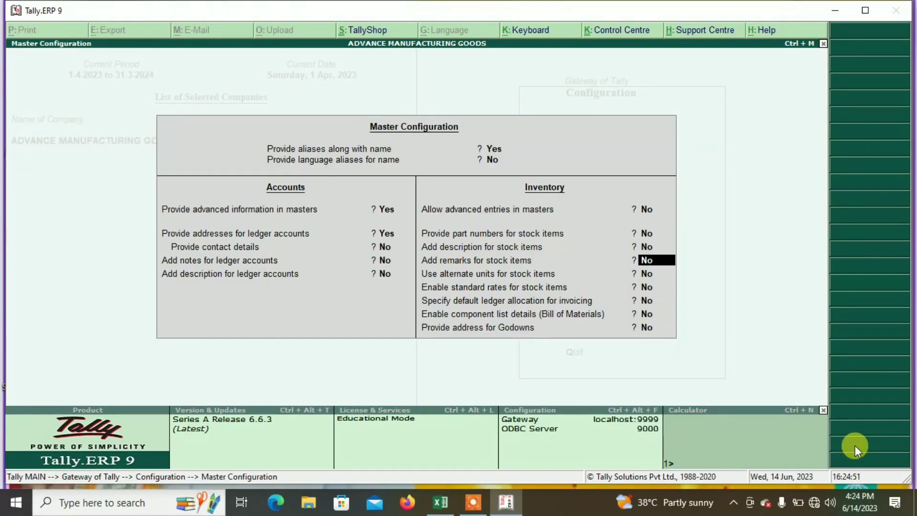
key(Return)
key(Return)
key(Return)
key(Return)
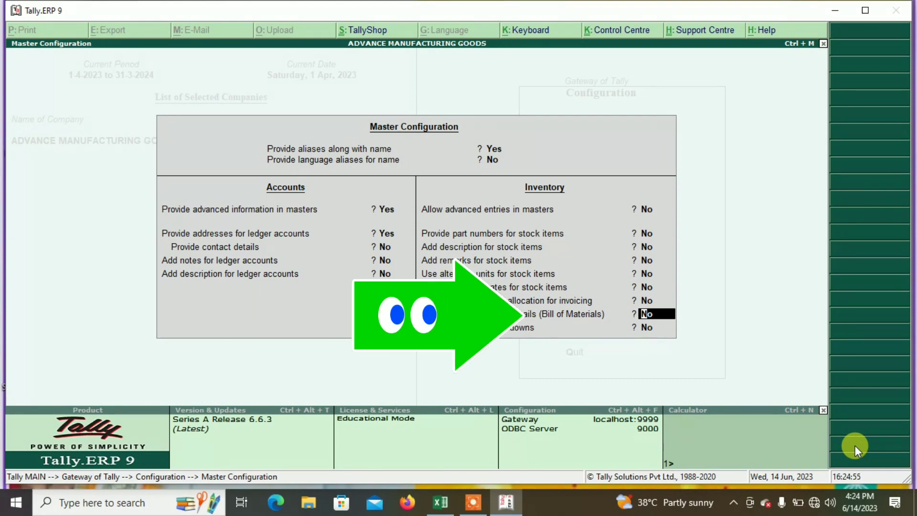
text(y)
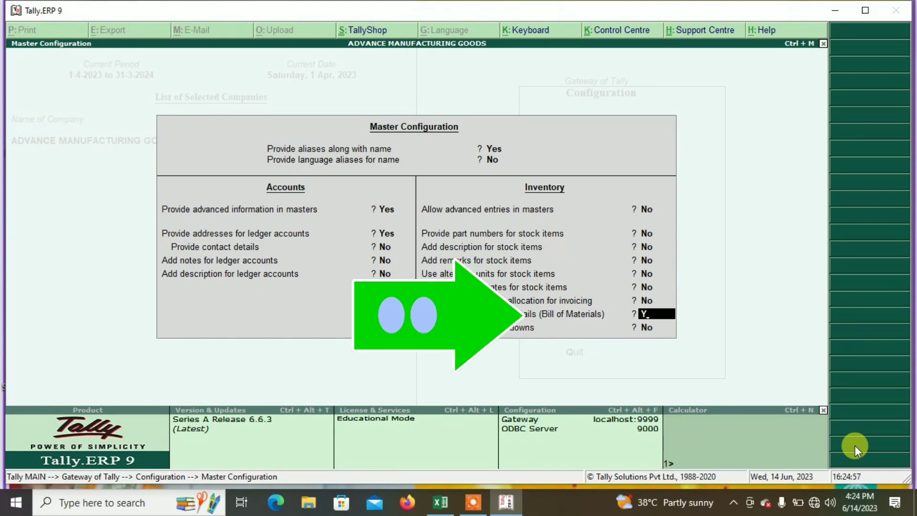
key(Return)
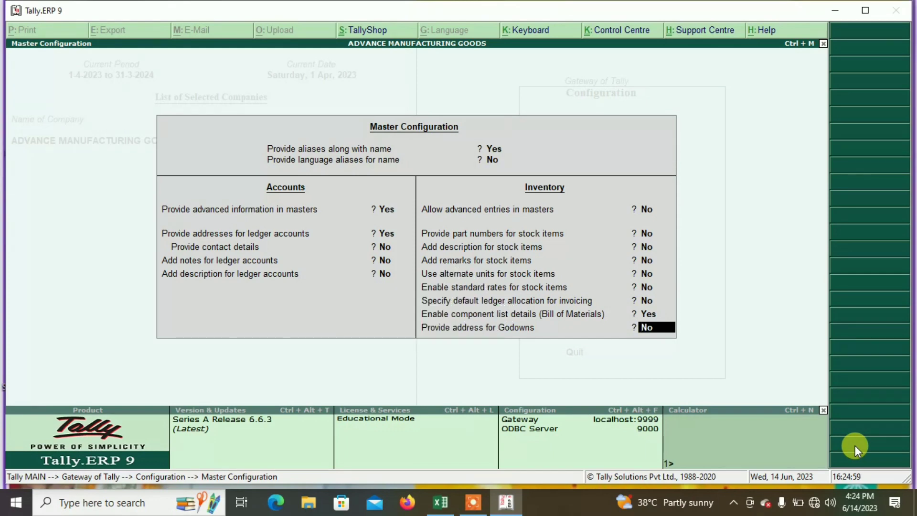
text(n)
key(Return)
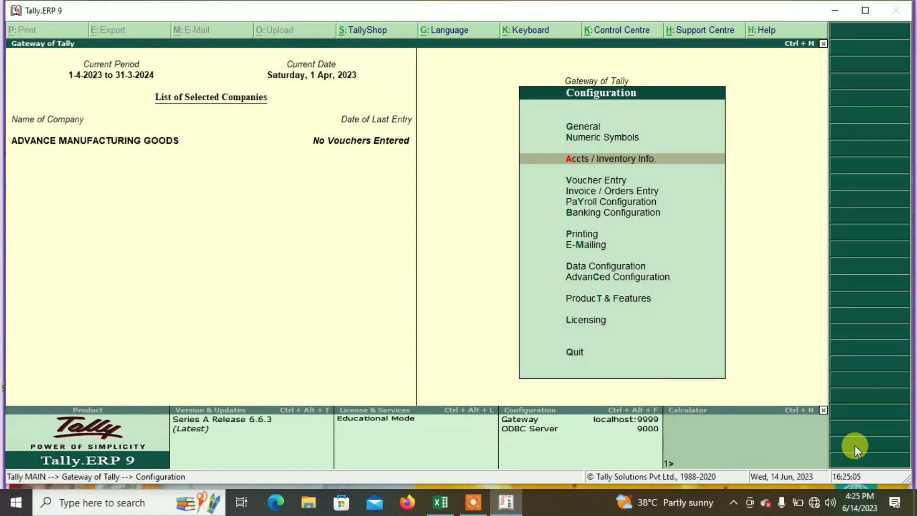
key(Escape)
Step: Open the creation form for a single ledger in the accounts masters
key(Up)
key(Up)
key(Up)
key(Up)
key(Up)
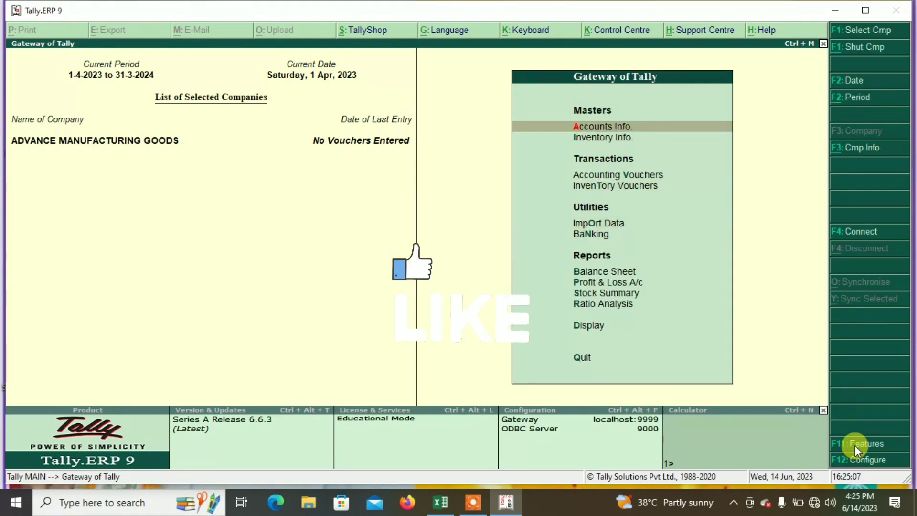
key(Return)
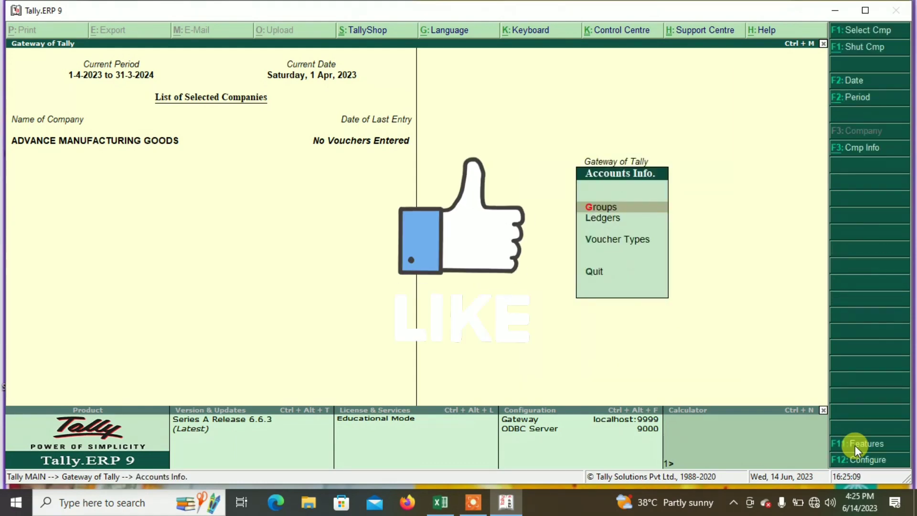
key(Down)
key(Return)
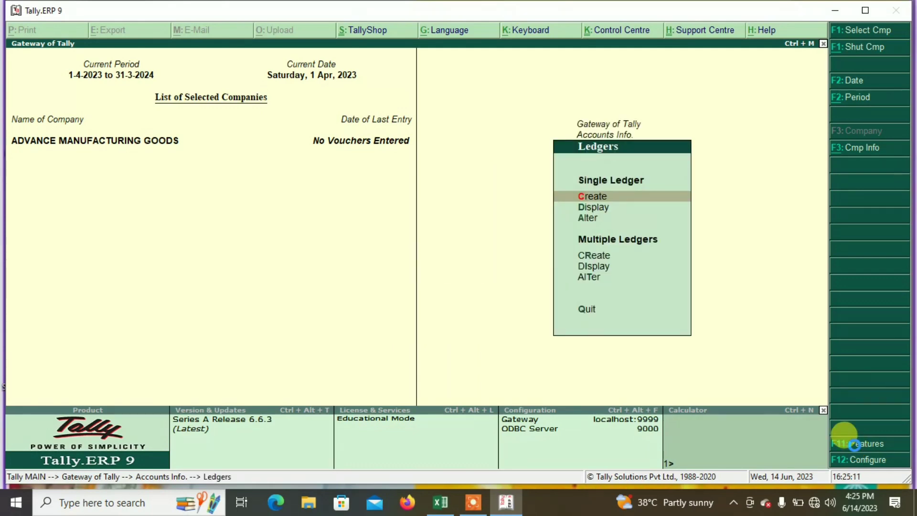
key(Return)
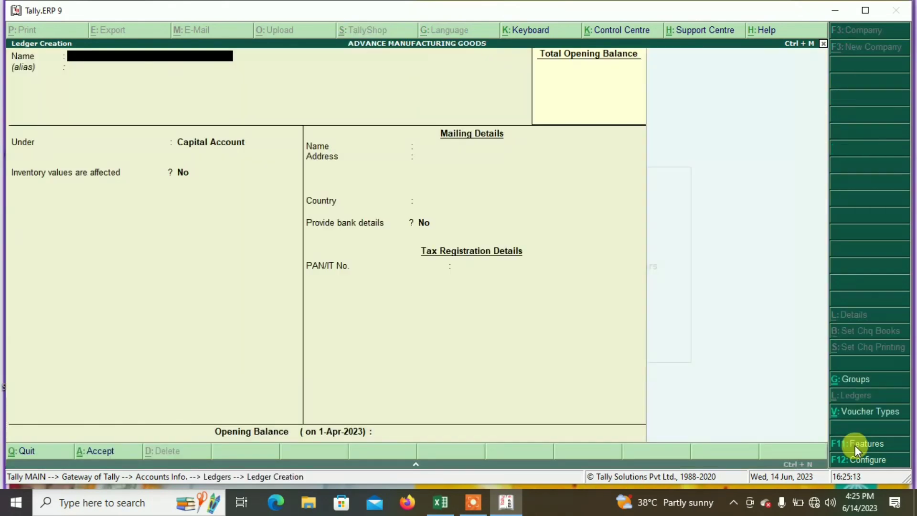
Step: Create the ledger EXICSE DUTY under Duties & Taxes with Others as its type of duty/tax
text(EXICSE DUTY)
key(Return)
key(Return)
text(DU)
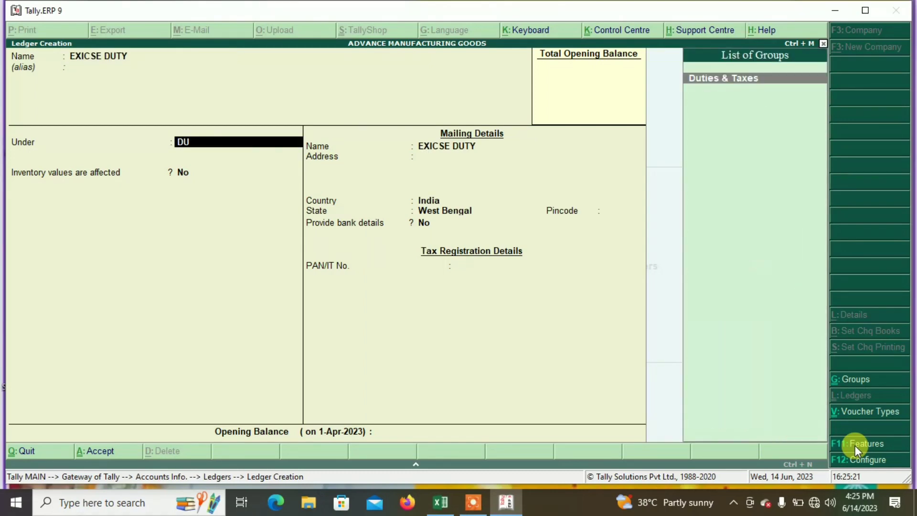
key(Return)
key(Return)
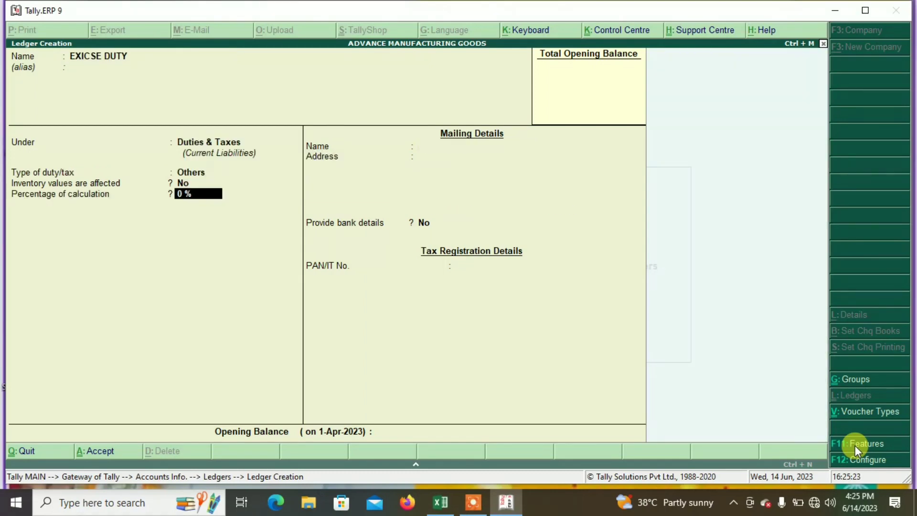
key(ctrl+a)
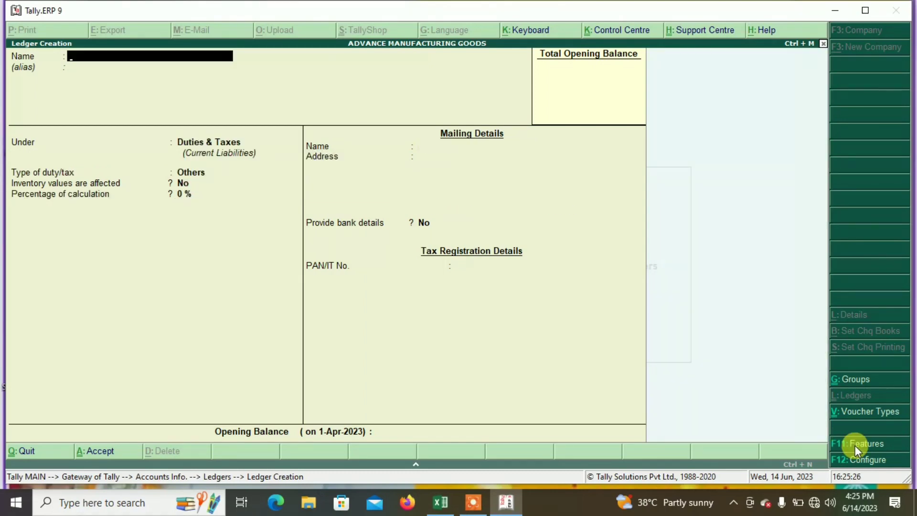
Step: Create the ledger PACKING CHARGES under Indirect Expenses
text(PACKING CHARGES)
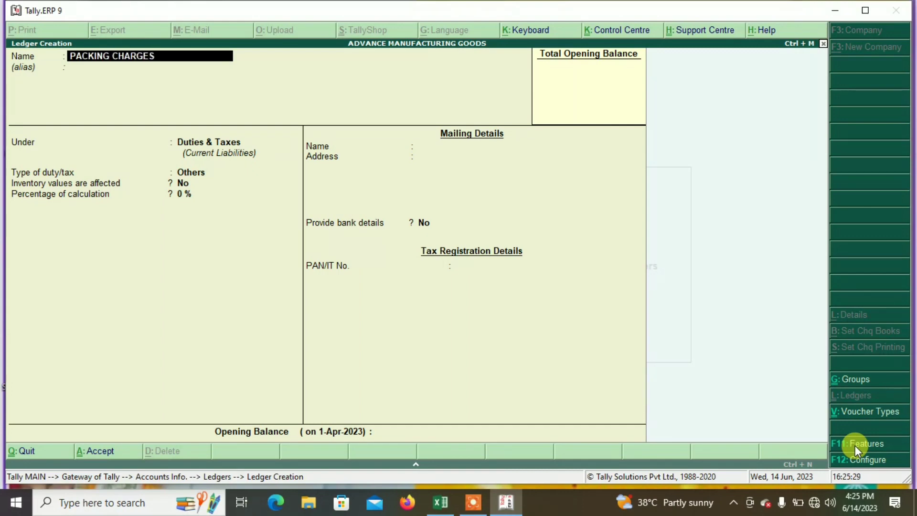
key(Return)
key(Return)
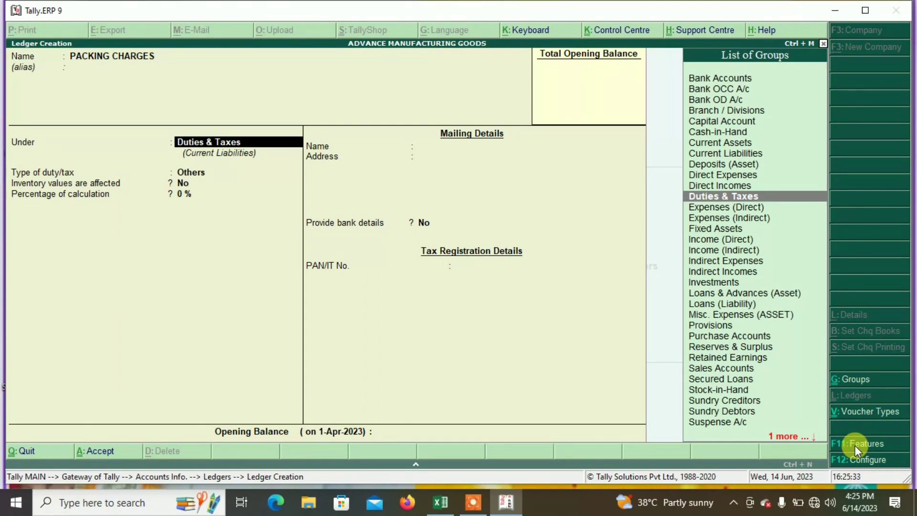
text(IND)
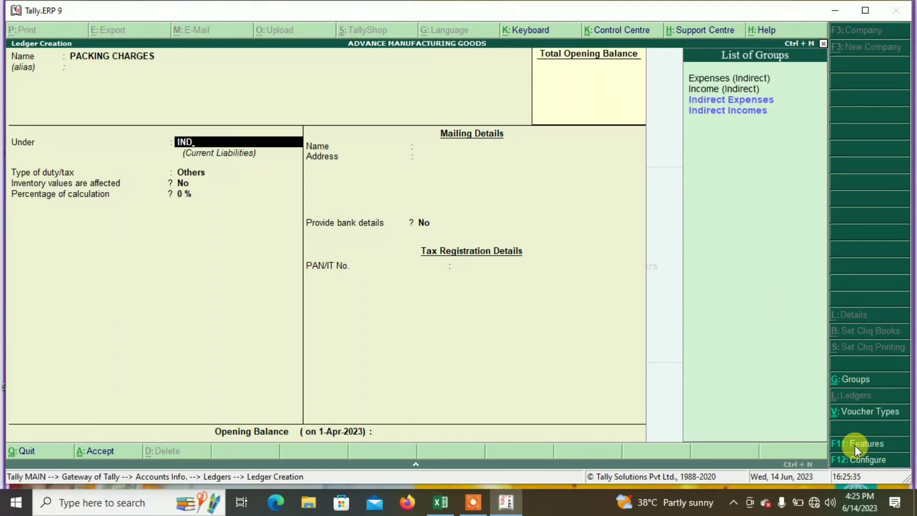
key(Return)
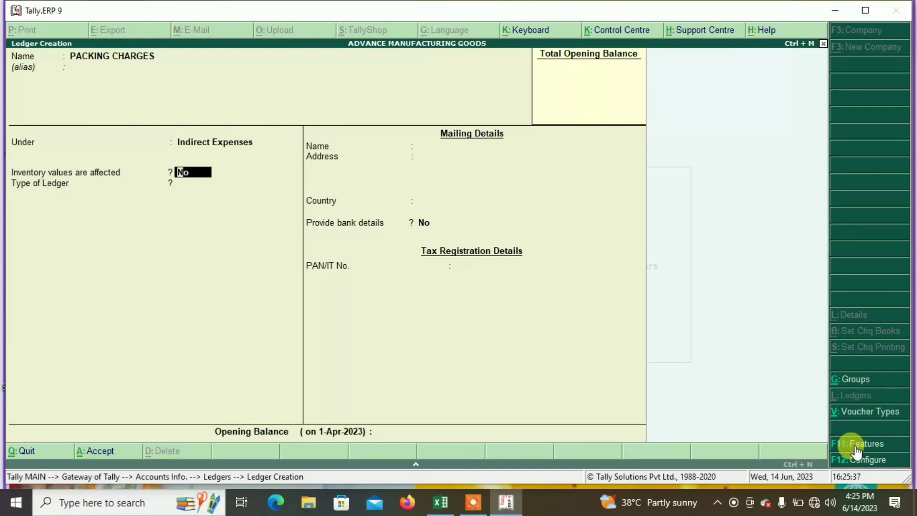
key(ctrl+a)
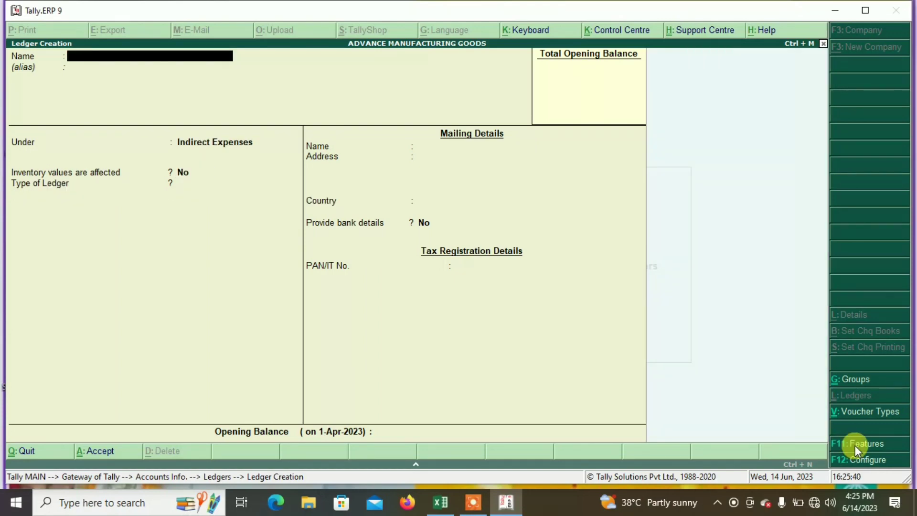
Step: Create the ledger PURCHASE A/C under Purchase Accounts with inventory values affected set to Yes
text(PURCHASE A/C)
key(Return)
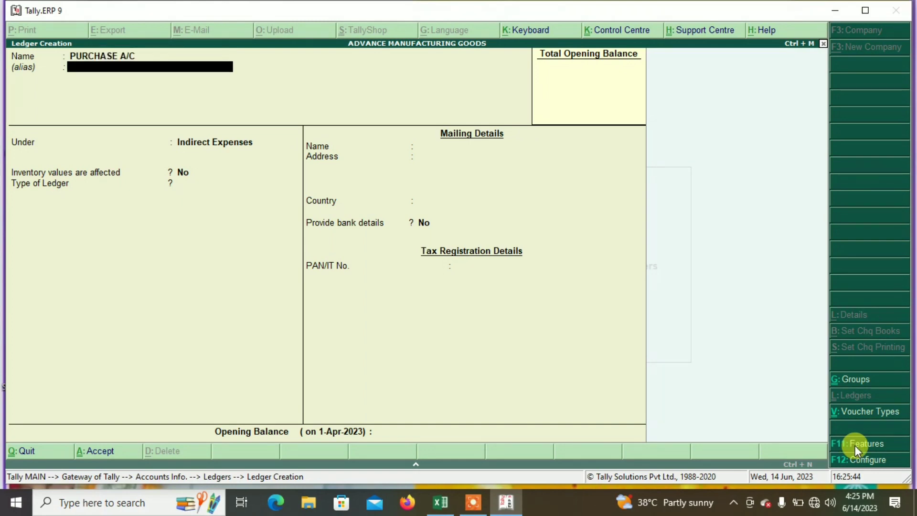
key(Return)
text(PU)
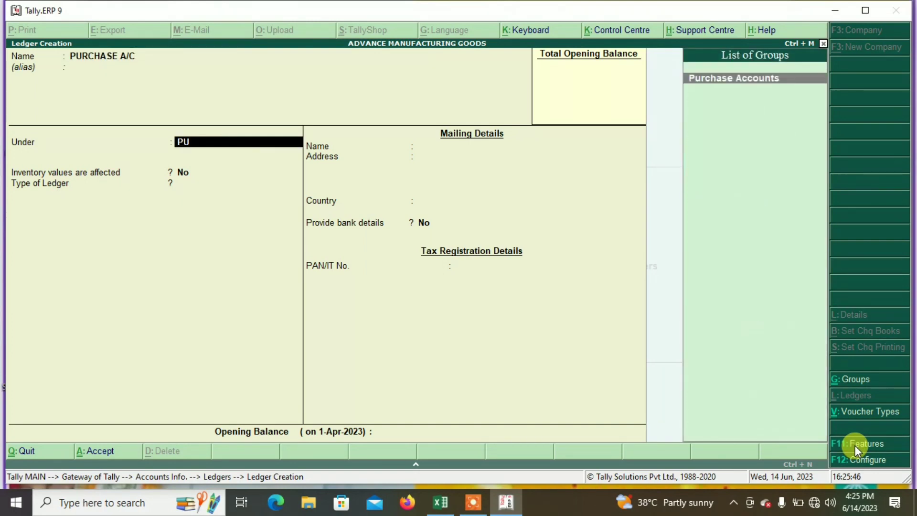
key(Return)
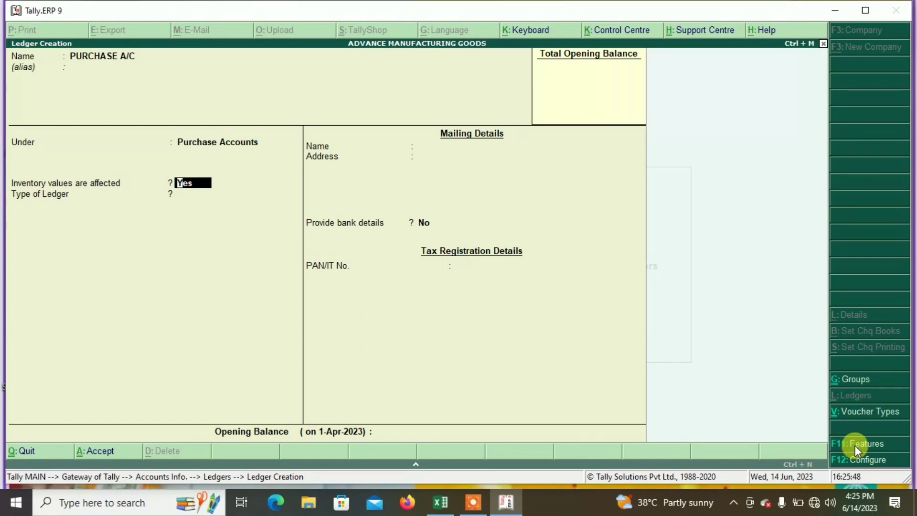
key(ctrl+a)
Step: Create the ledger SALES A/C under Sales Accounts with inventory values affected set to Yes
text(SALES A/C)
key(Return)
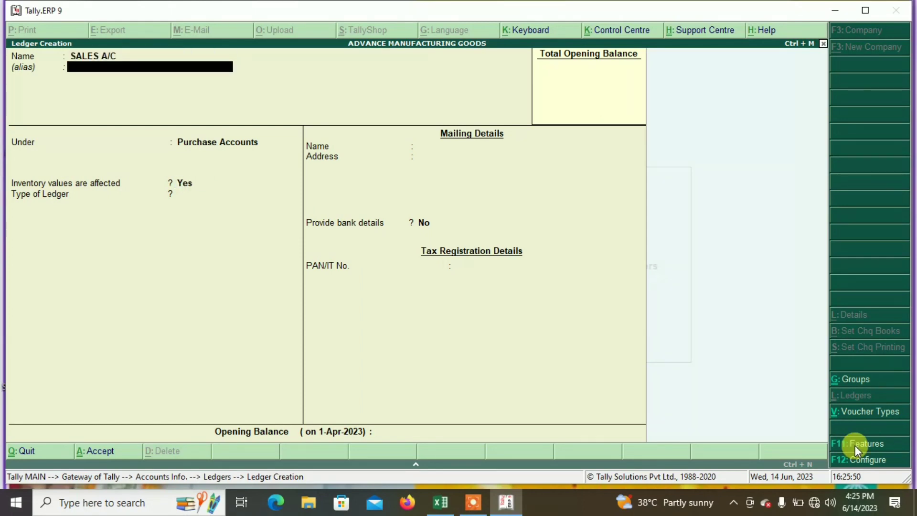
key(Return)
text(S)
key(Return)
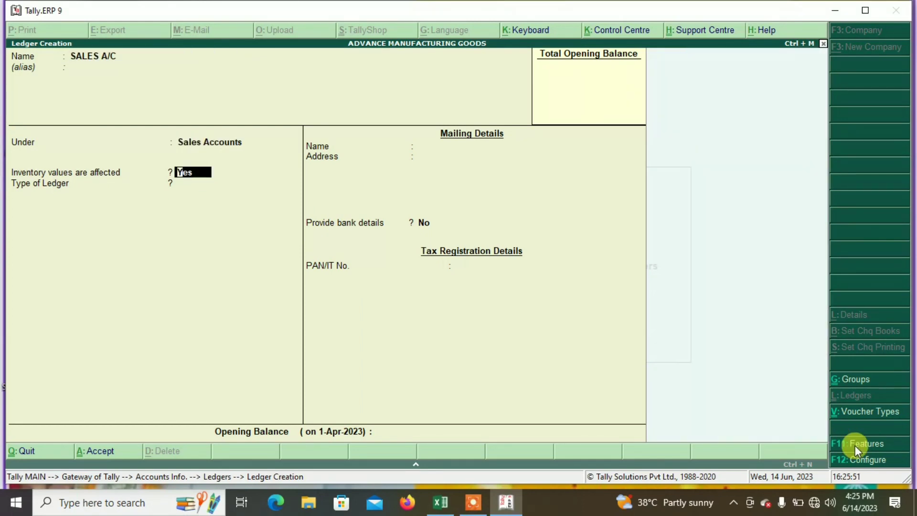
key(ctrl+a)
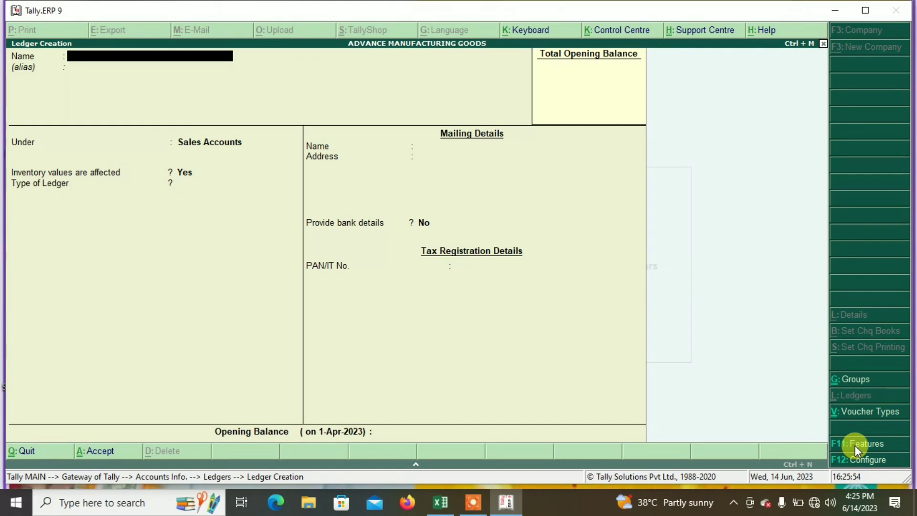
Step: Create a ledger in the supplier's name under Sundry Creditors, without bill-by-bill balances
text(SAIBA A/C)
key(Return)
key(Return)
text(SU)
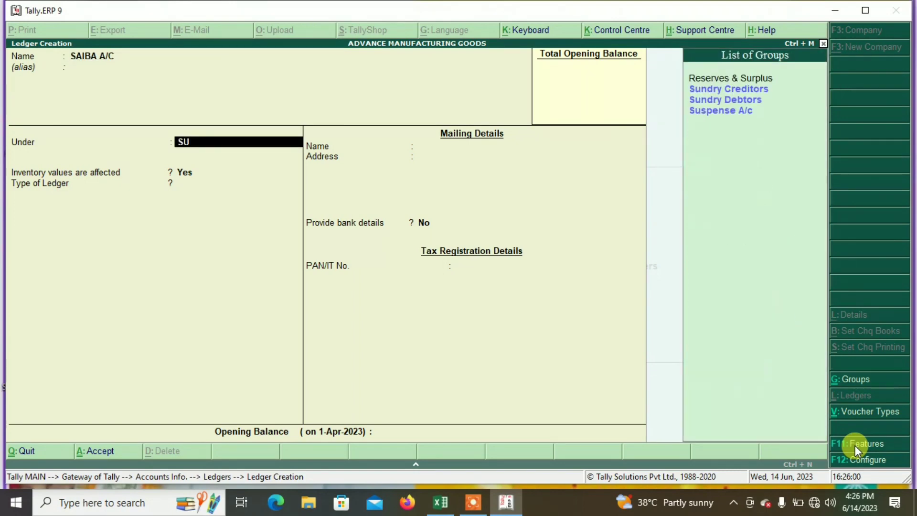
key(Return)
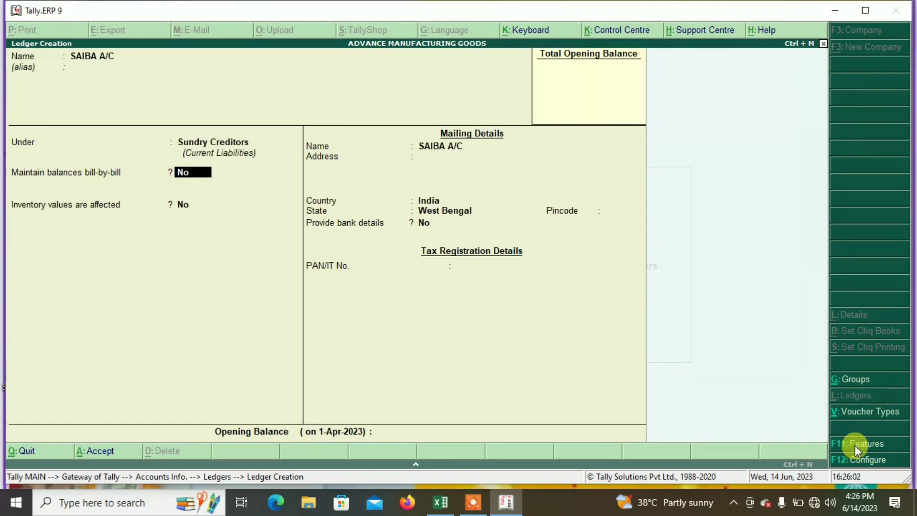
key(ctrl+a)
Step: Create a ledger in the customer's name under Sundry Debtors, without bill-by-bill balances
text(NI)
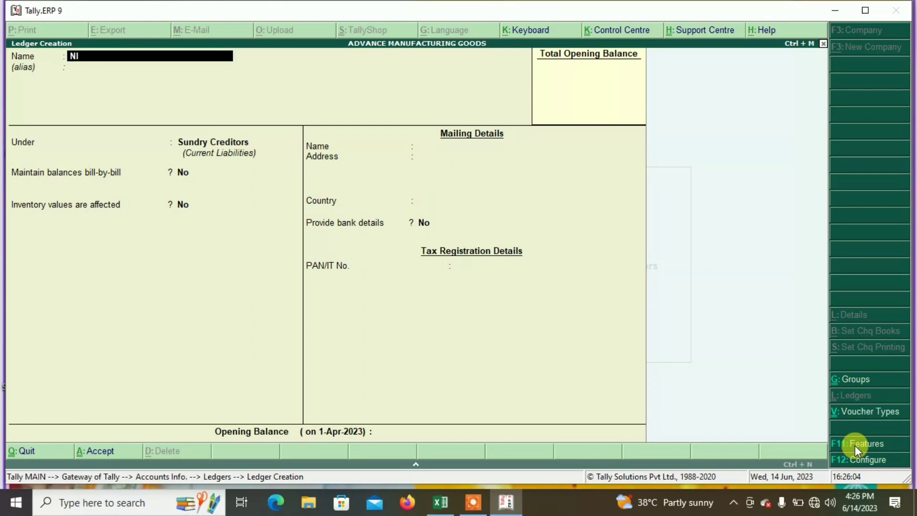
text(KHAT A/C)
key(Return)
key(Return)
key(Down)
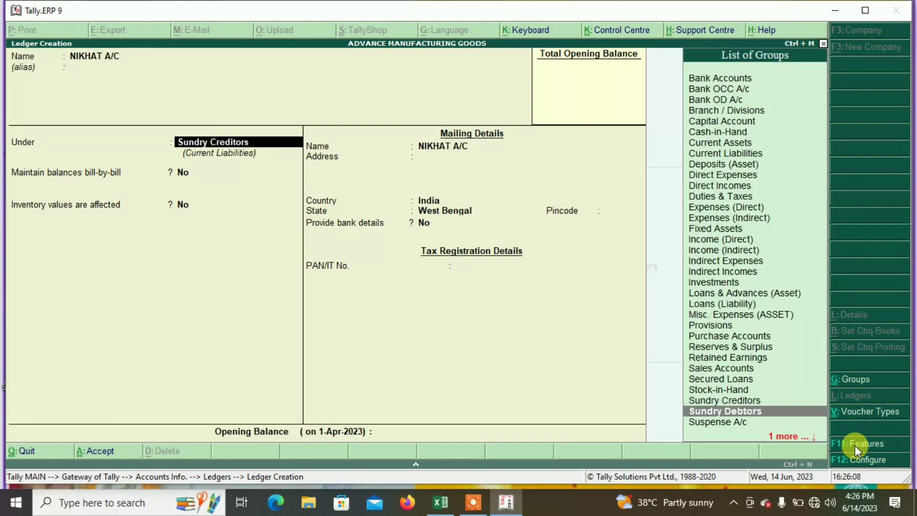
key(Return)
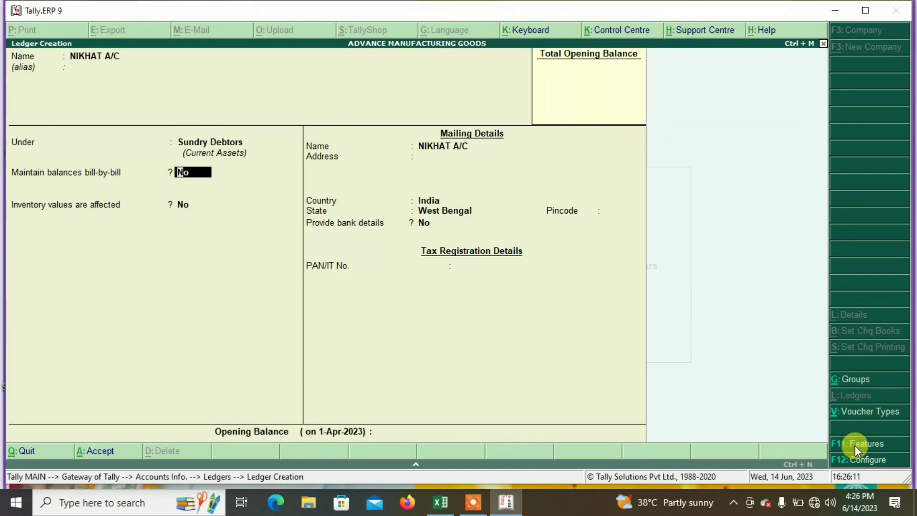
key(ctrl+a)
Step: Leave ledger creation and open the creation form for a voucher type in the accounts masters
key(Escape)
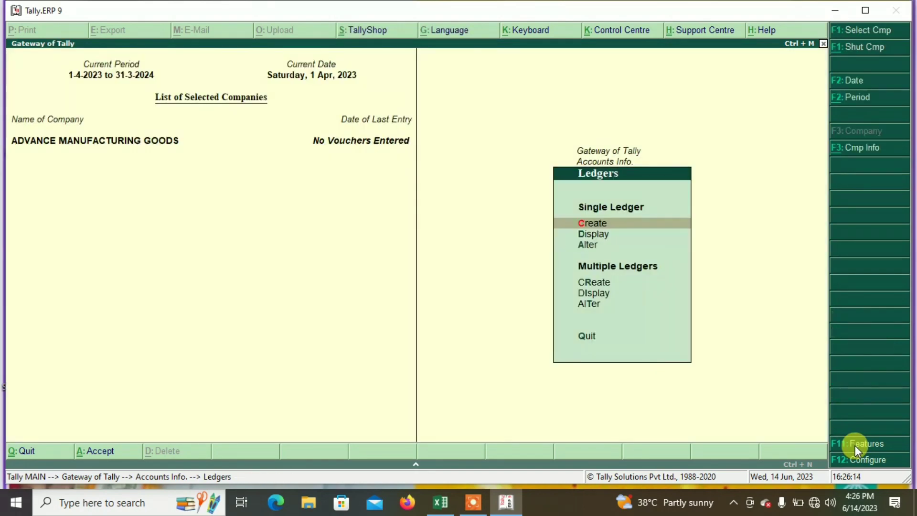
key(Escape)
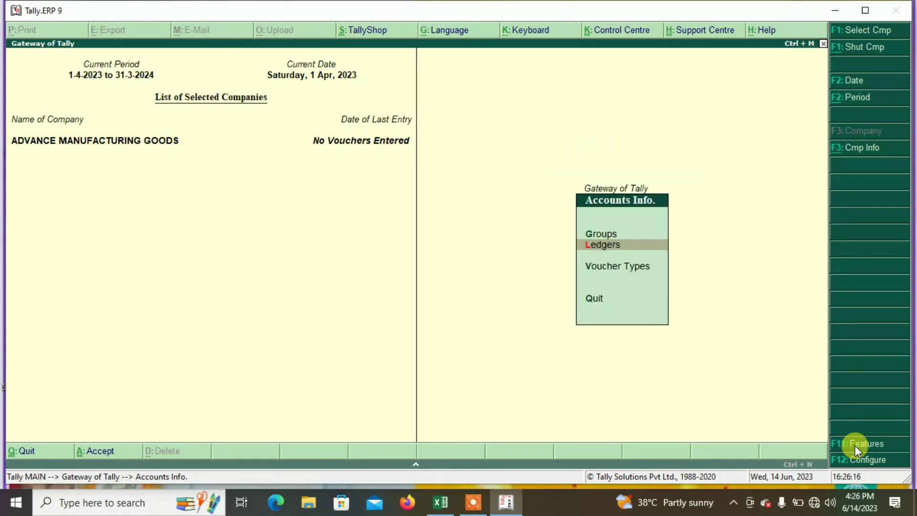
key(Down)
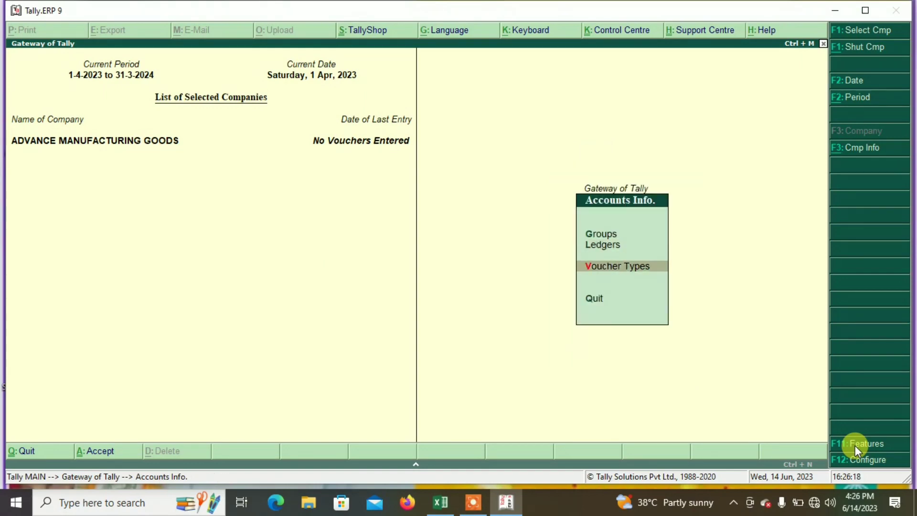
key(Return)
key(Return)
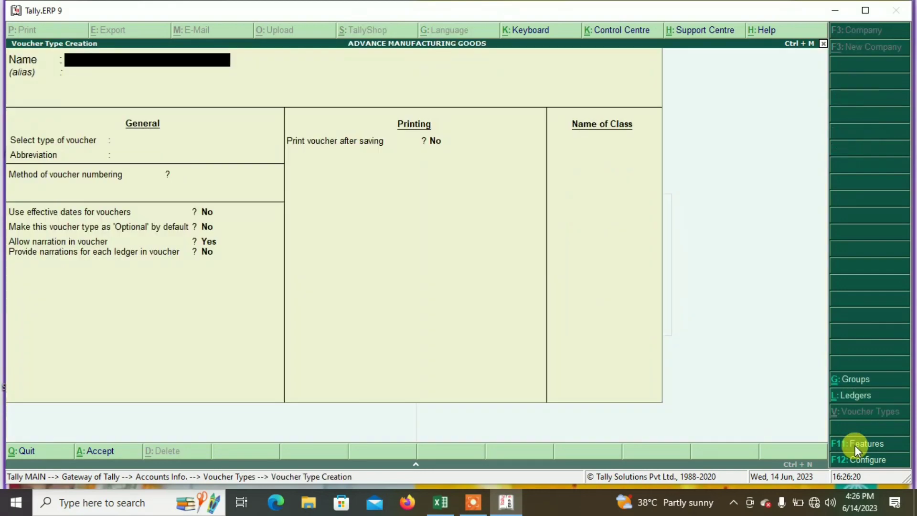
Step: Name the new voucher type MFG. JOURNAL and set its type of voucher to Stock Journal
text(MFG. JOURN)
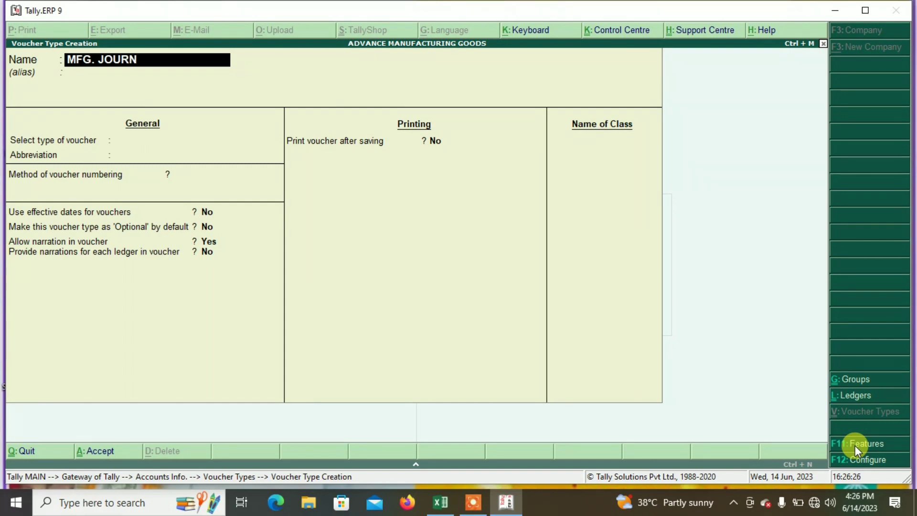
text(AL)
key(Return)
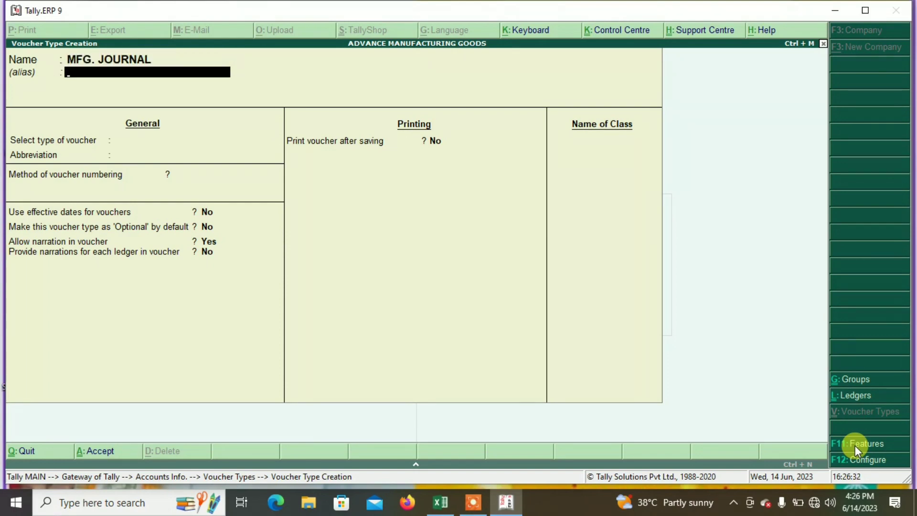
key(Return)
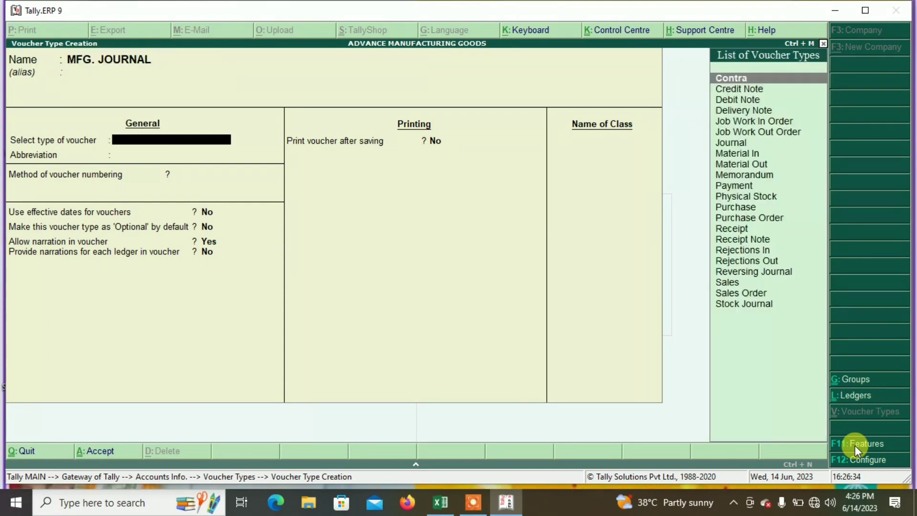
text(S)
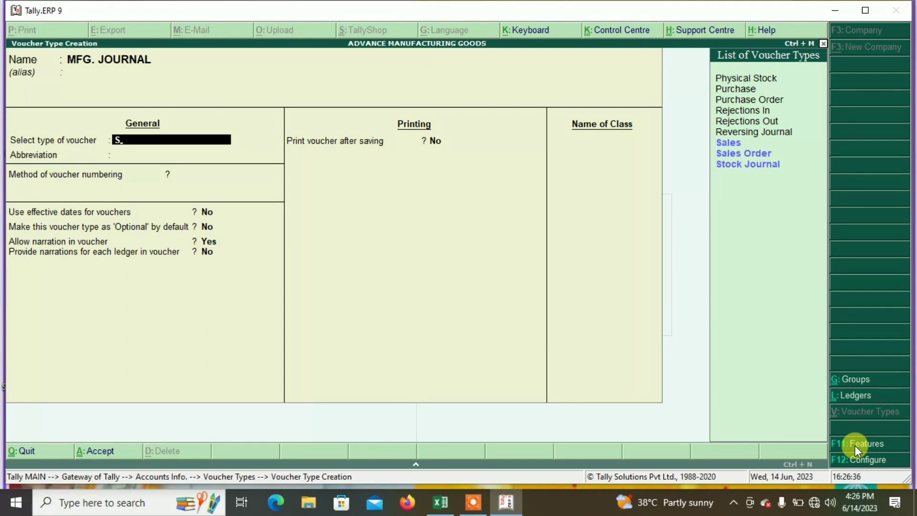
key(Down)
key(Down)
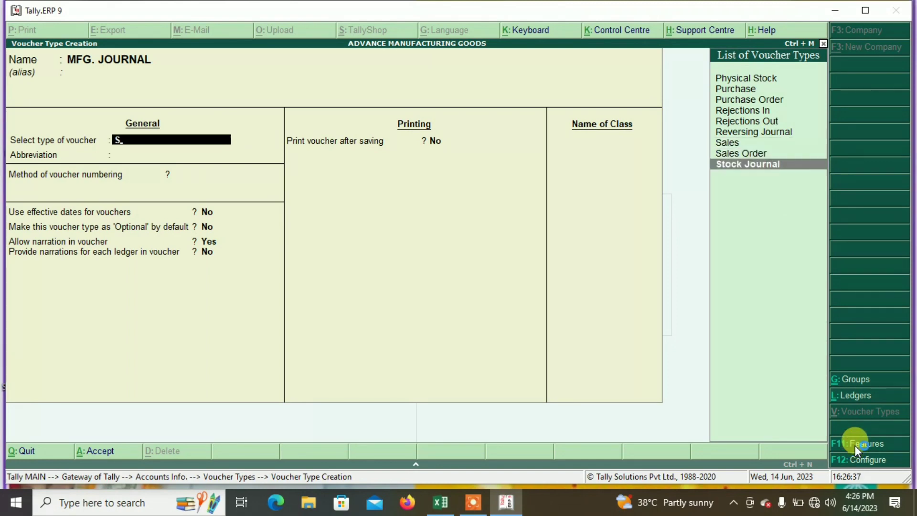
key(Return)
Step: Keep automatic numbering, set the voucher type to be used as a Manufacturing Journal, and save it
key(Return)
key(Return)
key(Return)
key(Return)
key(Return)
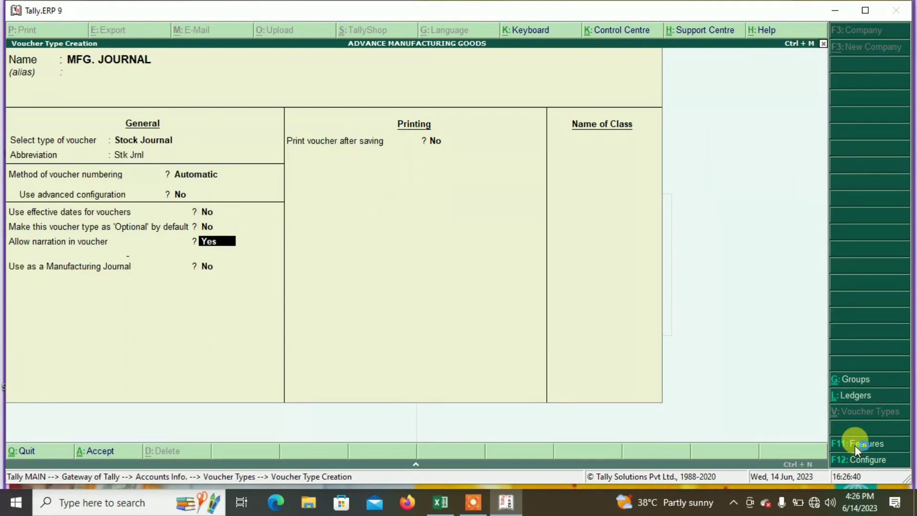
key(Return)
key(y)
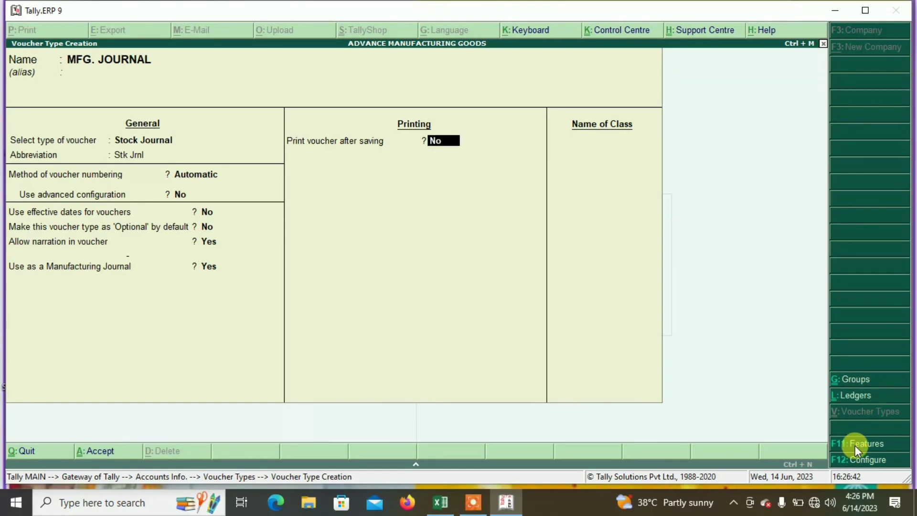
key(Return)
key(y)
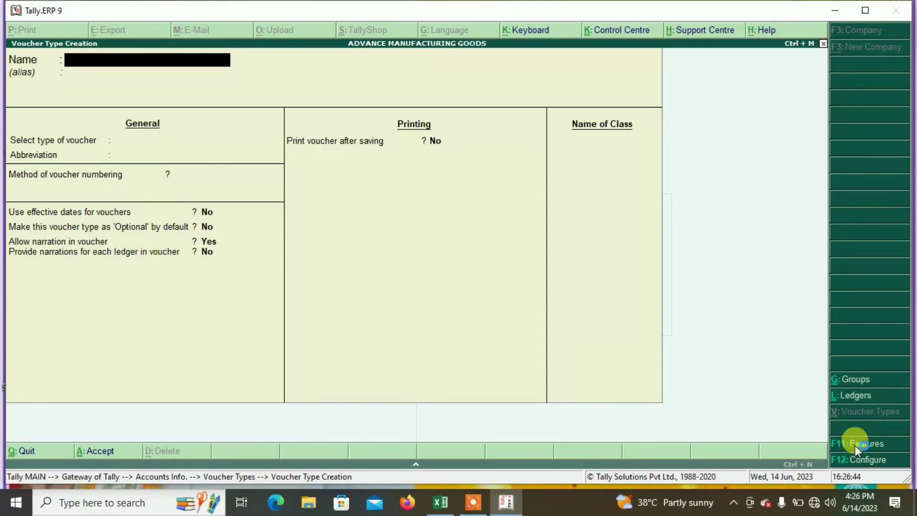
Step: Leave voucher type creation and open the creation form for a single stock group in the inventory masters
key(Escape)
key(y)
key(Escape)
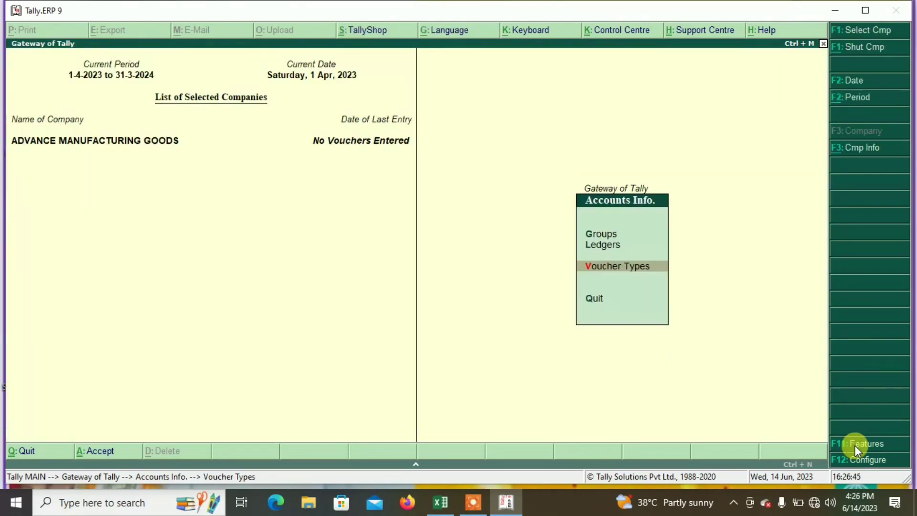
key(Escape)
key(Down)
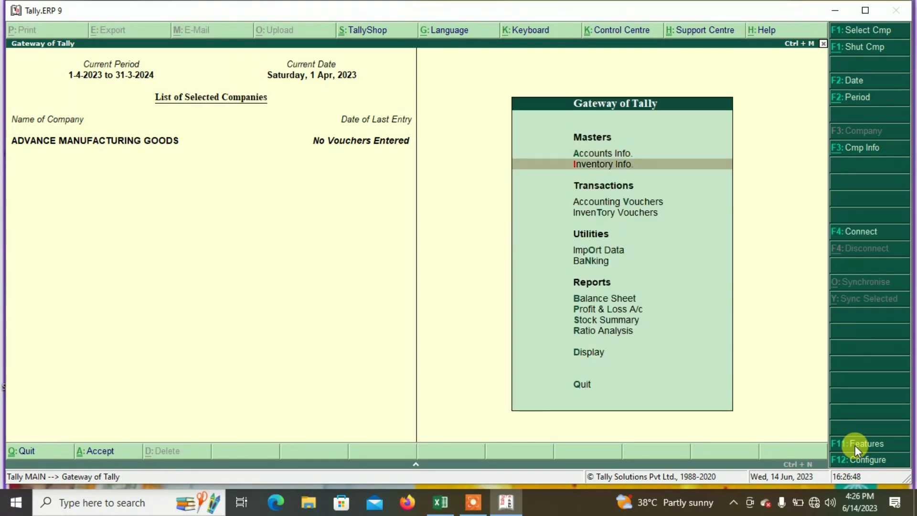
key(Return)
key(Return)
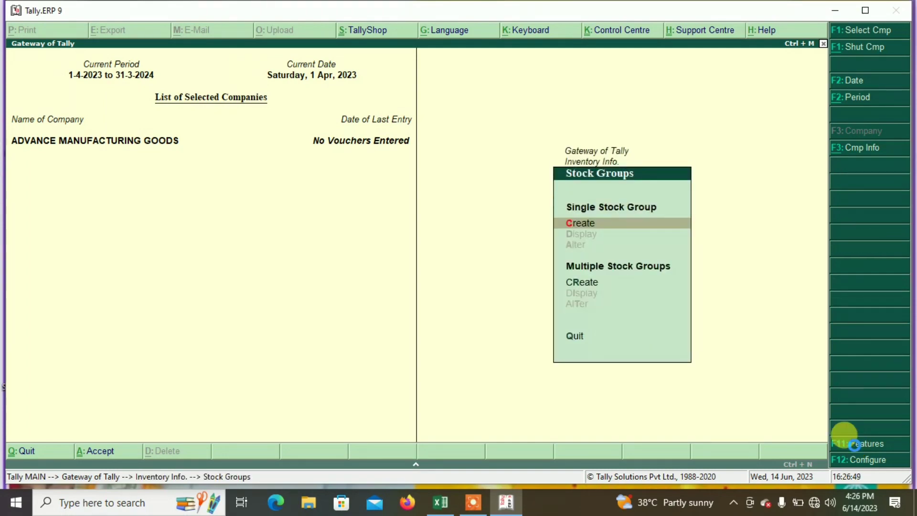
key(Return)
Step: Create the stock group COMPUTER HARDWARE under Primary with quantities of items added set to Yes
text(C)
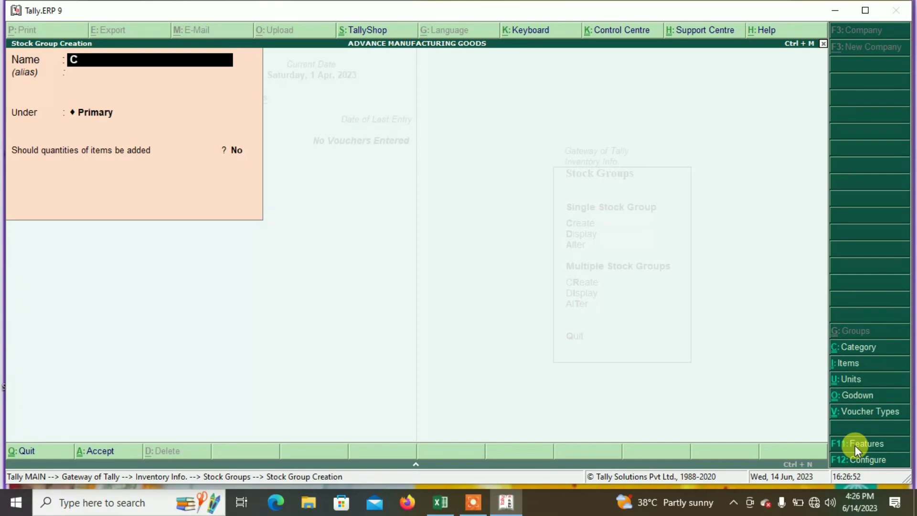
text(OMPUTER HARDWARE)
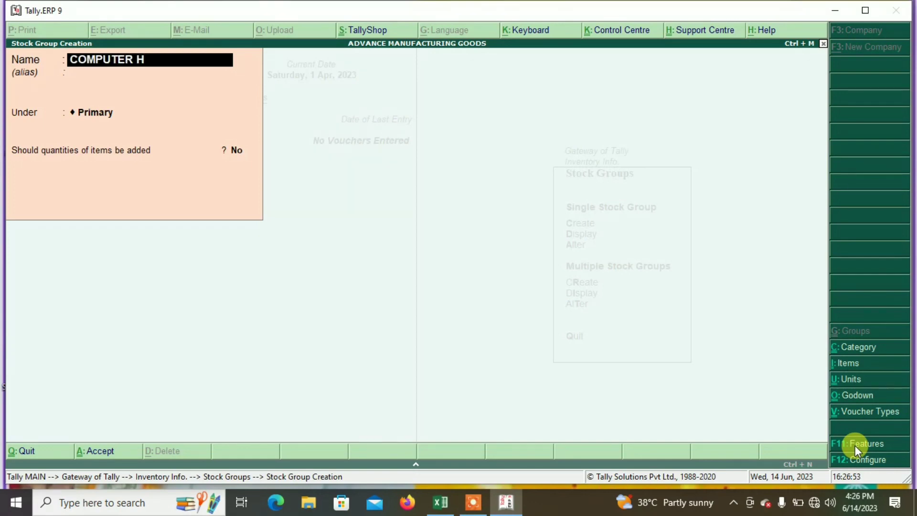
key(Return)
key(Return)
key(Return)
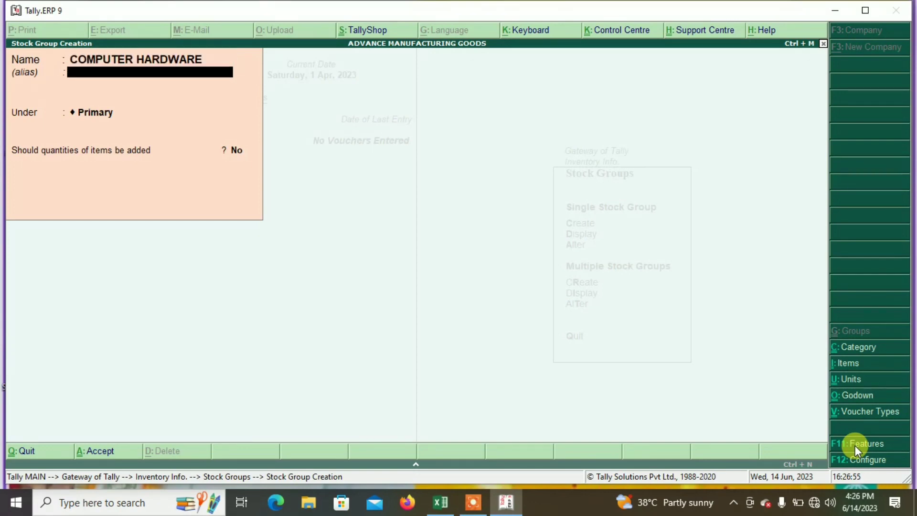
key(y)
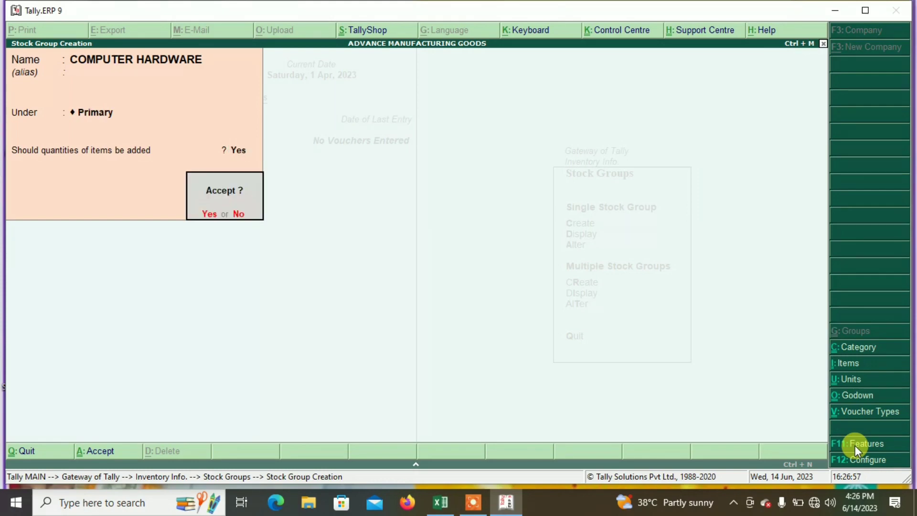
key(y)
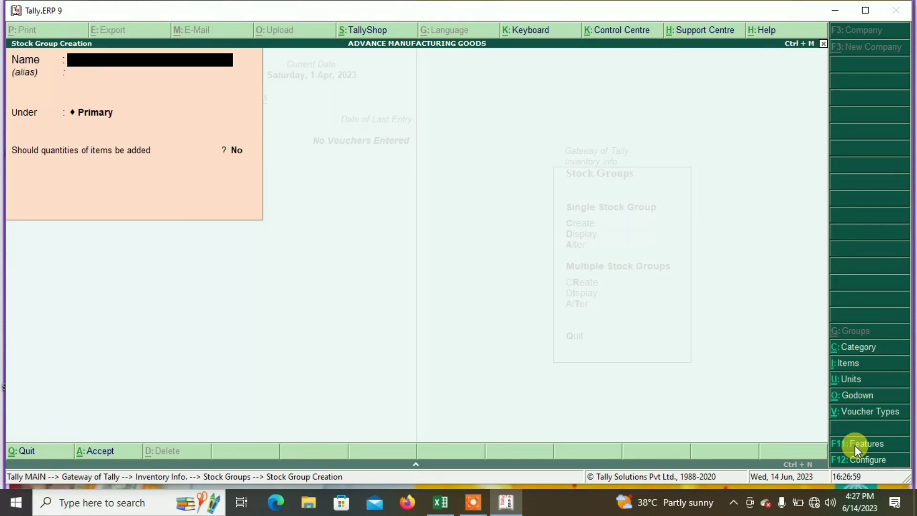
Step: Leave stock group creation and open the creation form for a single stock category in the inventory masters
key(Escape)
key(y)
key(Escape)
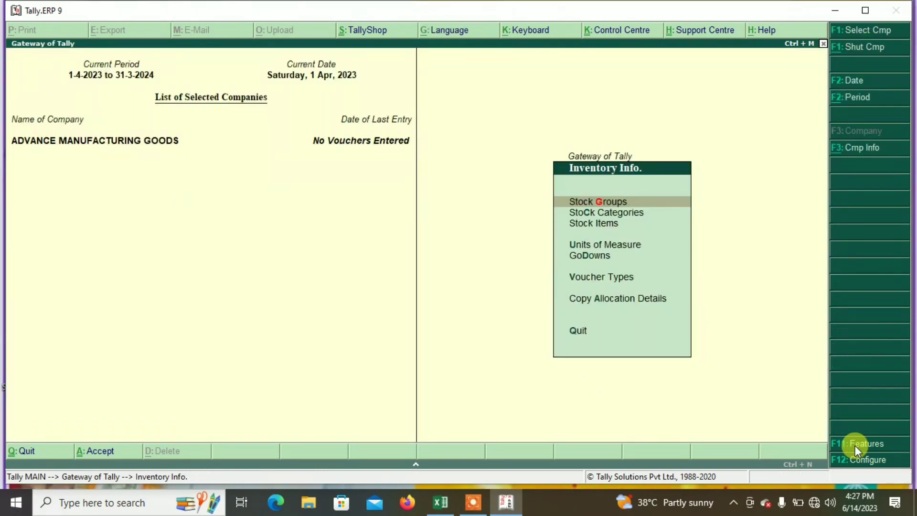
key(Down)
key(Return)
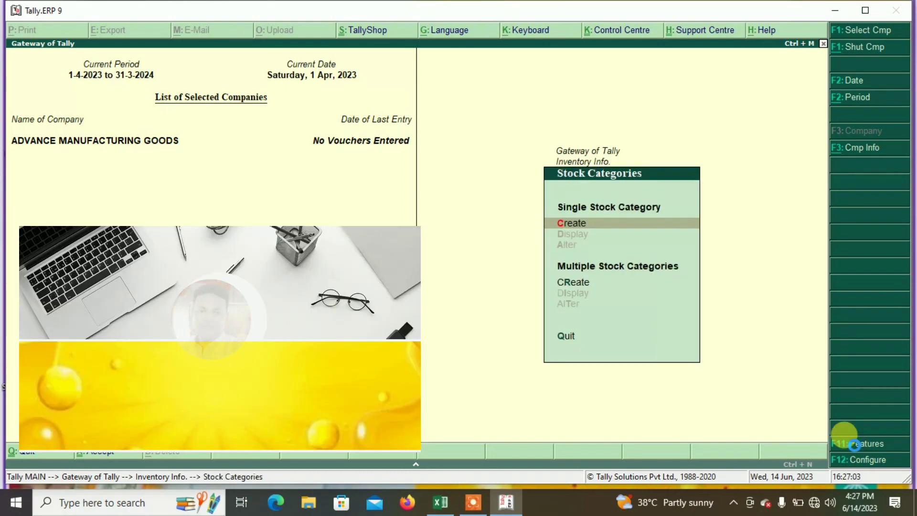
key(Return)
Step: Create the stock category A COMPLETE COMPUTER SYS under Primary, leaving the alias empty
text(A C)
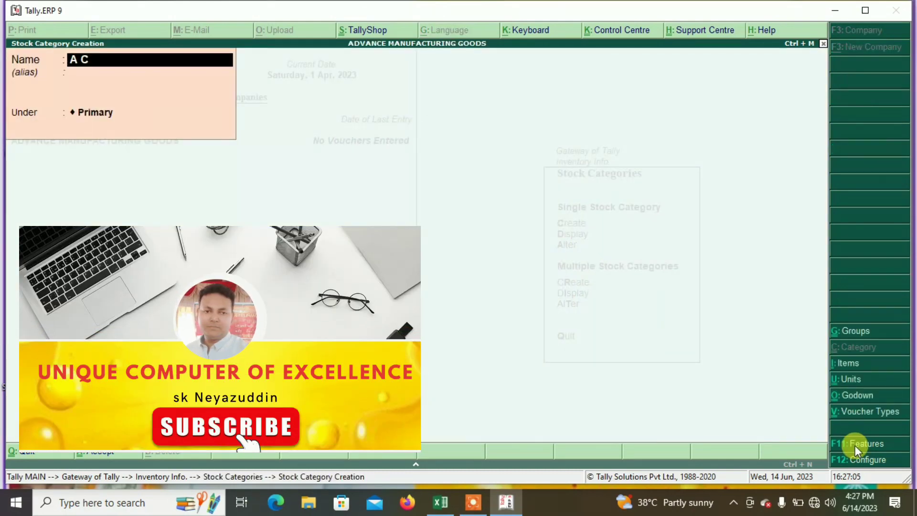
text(OMPLETE)
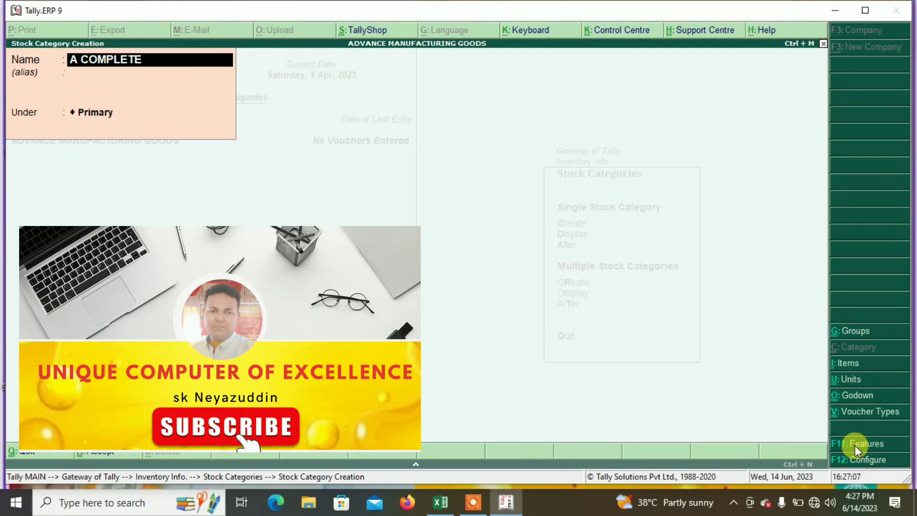
text( COMPUTER)
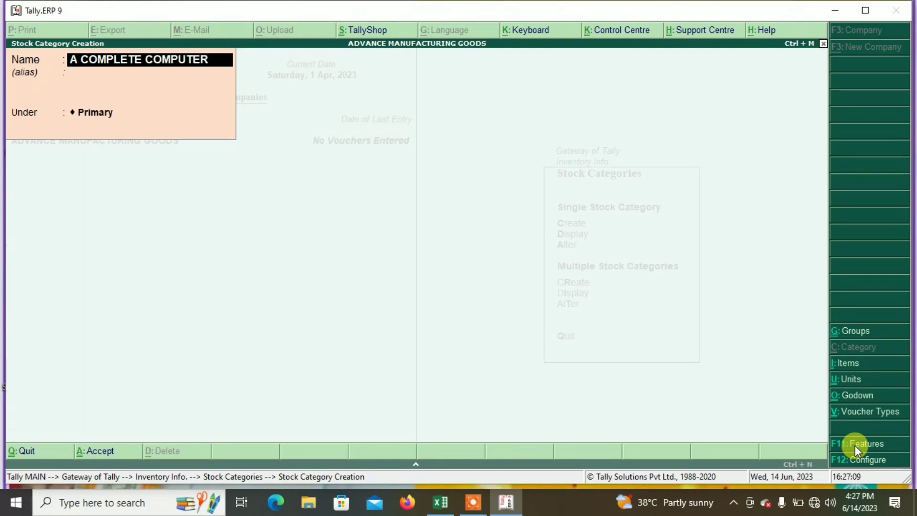
text( SYS)
key(Return)
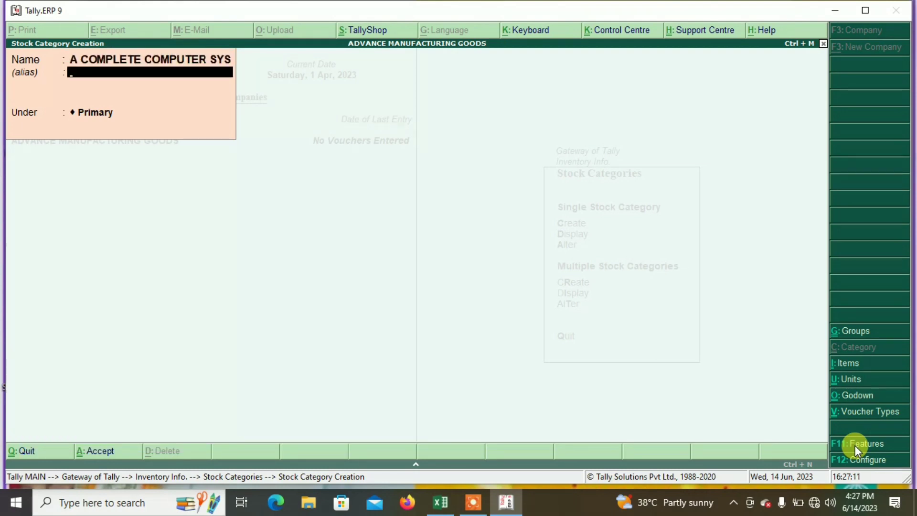
key(Return)
key(Return)
key(y)
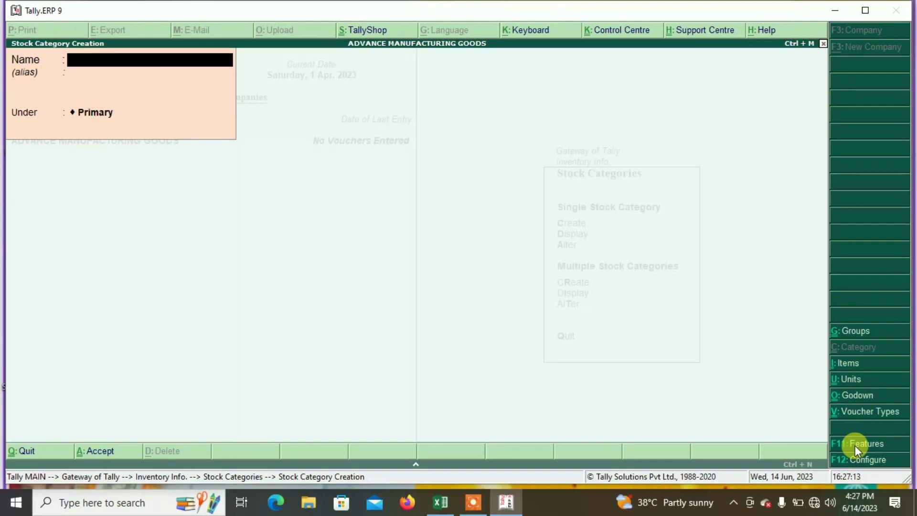
Step: Leave stock category creation and open the creation form for a unit of measure
key(Escape)
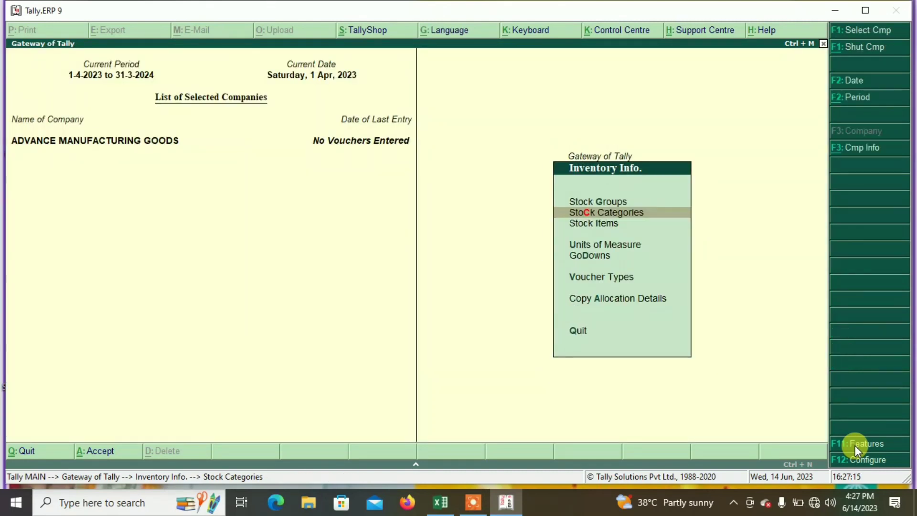
key(Down)
key(Down)
key(Return)
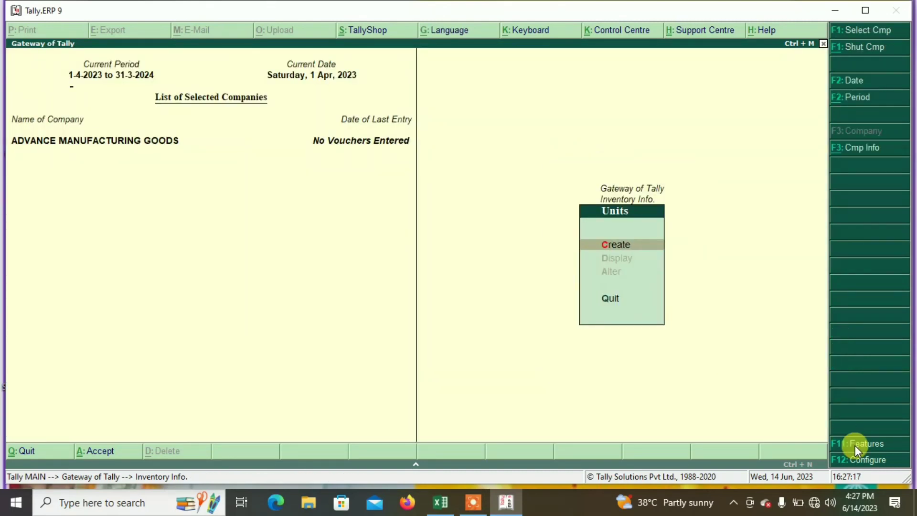
key(Return)
Step: Create the simple unit PCS with the formal name PIECES and 0 decimal places
text(PCS)
key(Return)
text(PI)
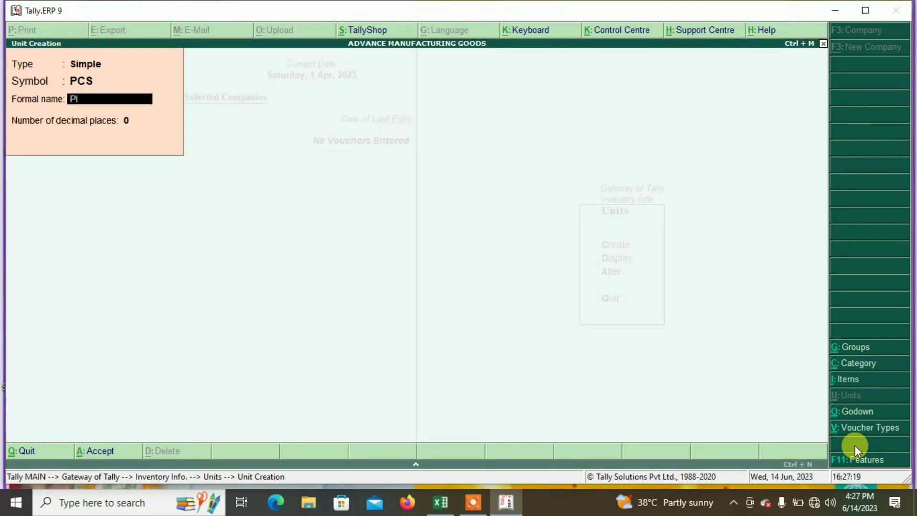
text(ECES)
key(Return)
key(Return)
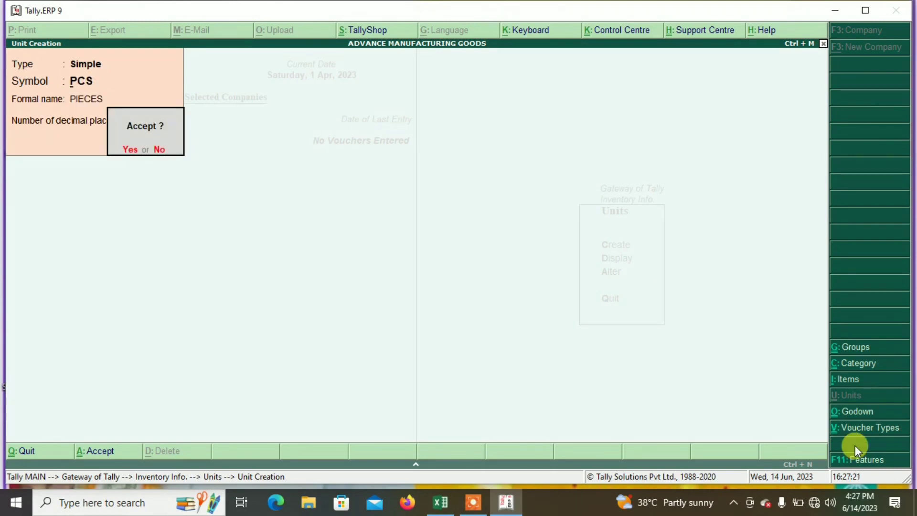
key(Return)
Step: Leave unit creation and open the creation form for a single godown in the inventory masters
key(Escape)
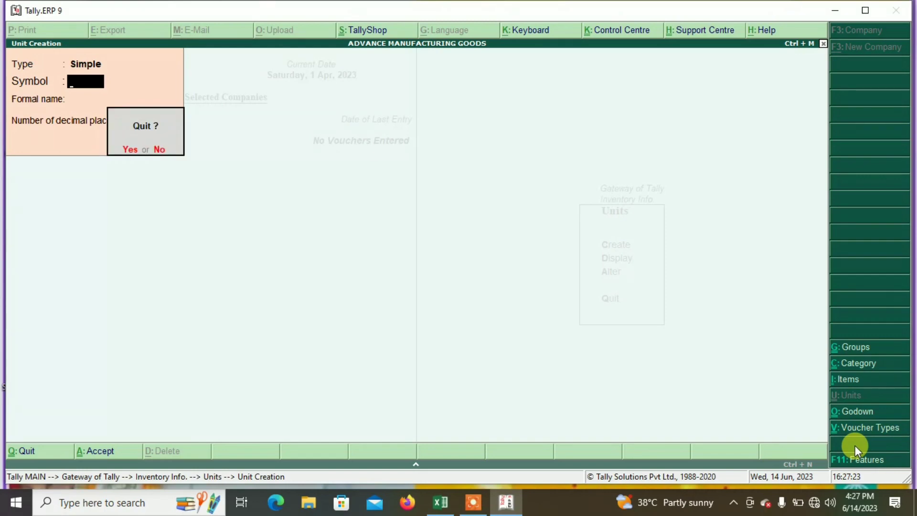
key(Return)
key(Escape)
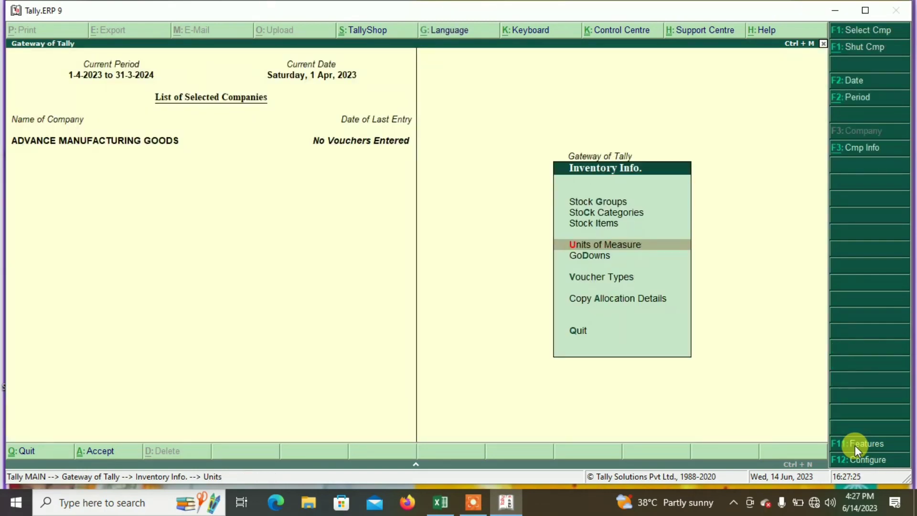
key(Up)
key(Down)
key(Down)
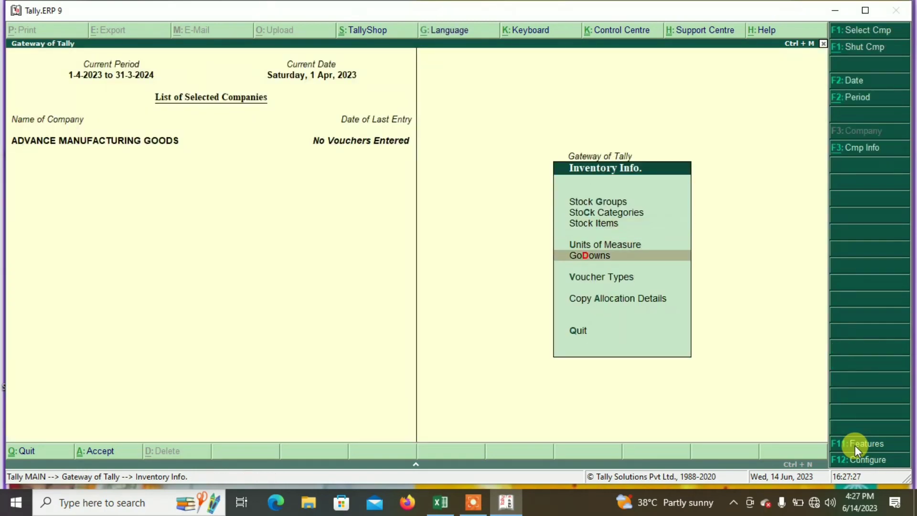
key(Return)
key(Return)
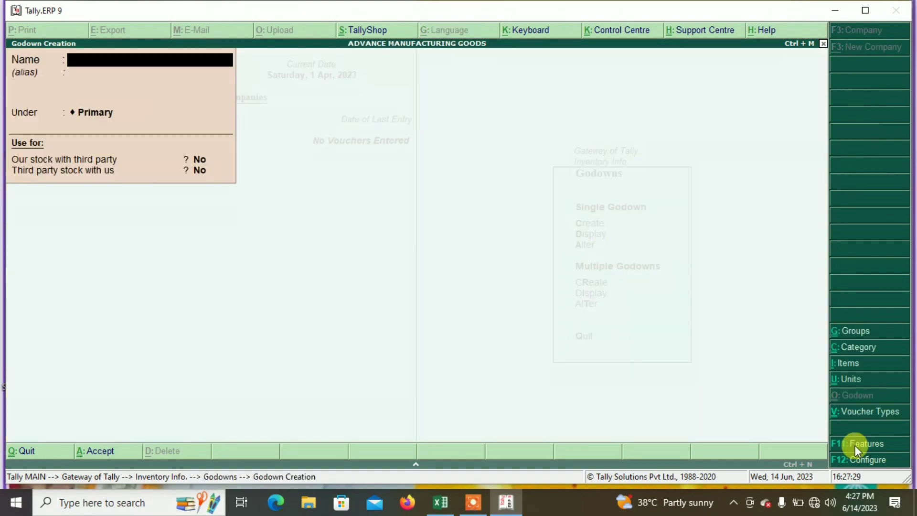
Step: Create the godown HOWRAH under Primary, keeping both third-party stock options at No
text(HOWARAH)
key(BackSpace)
key(BackSpace)
key(BackSpace)
key(BackSpace)
text(RAH)
key(Return)
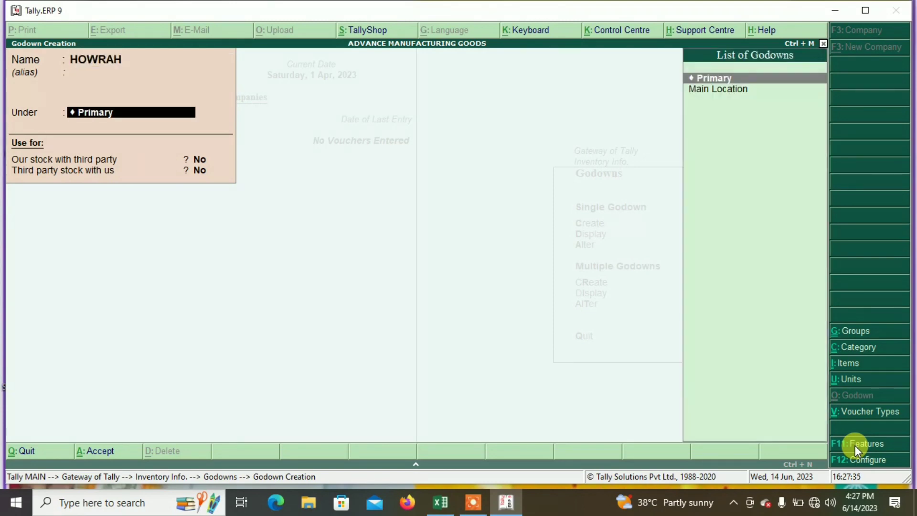
key(Return)
key(Return)
key(Return)
key(Return)
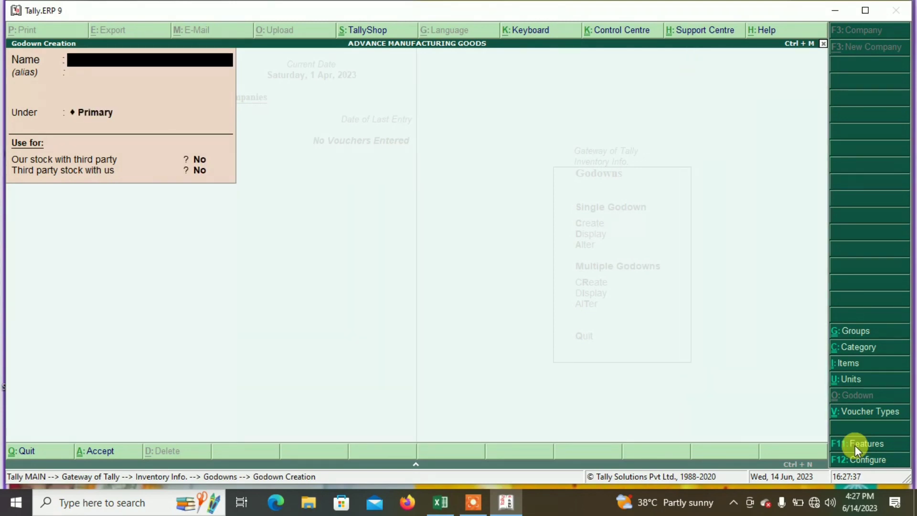
Step: Create the godown GARDEN REACH under Primary, keeping both third-party stock options at No
text(GARDEN REACH)
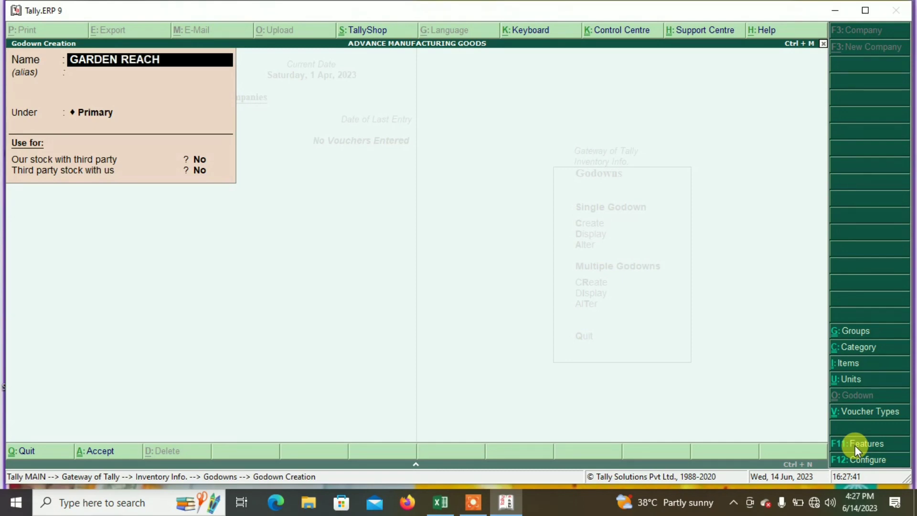
key(Return)
key(Return)
key(Return)
key(Return)
key(Return)
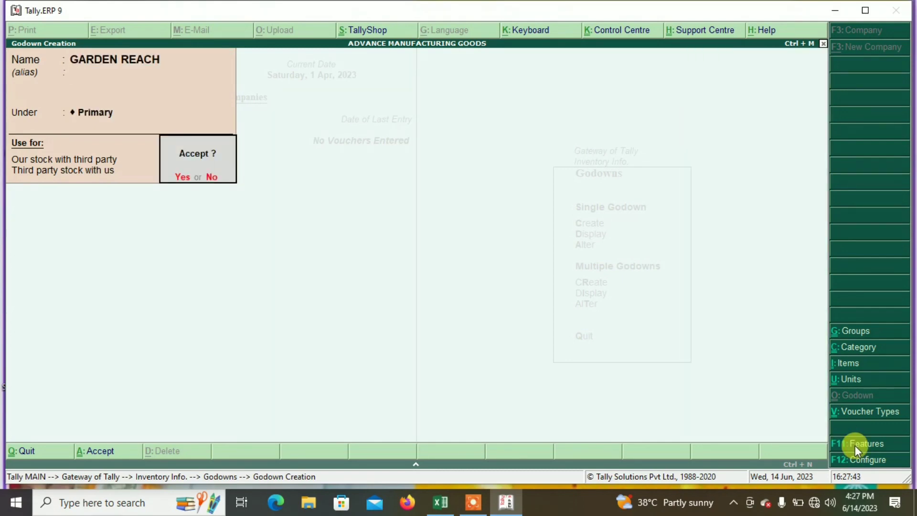
key(Return)
Step: Leave godown creation and start creating multiple stock items under the group COMPUTER HARDWARE
key(Escape)
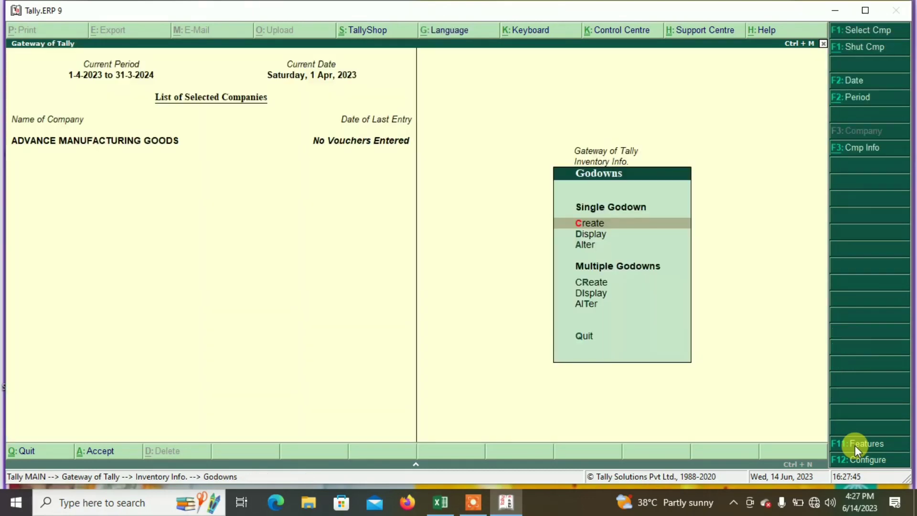
key(Escape)
key(Up)
key(Up)
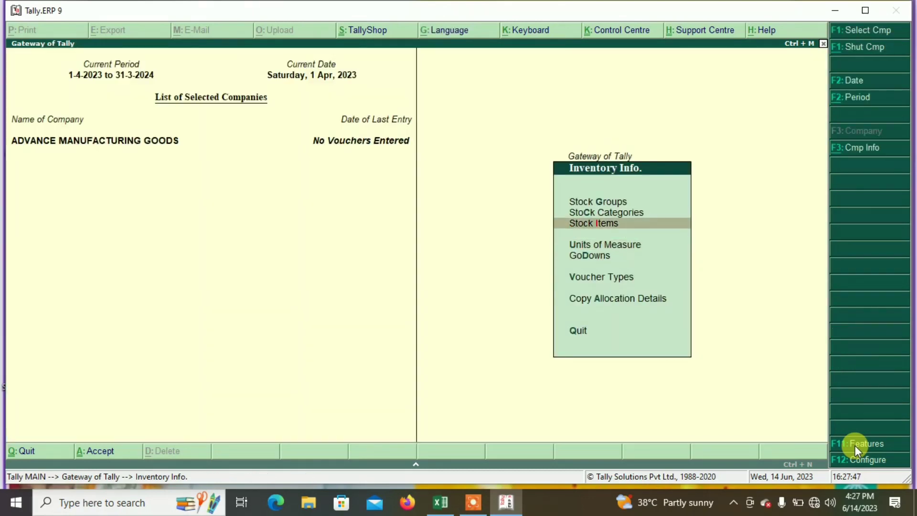
key(Return)
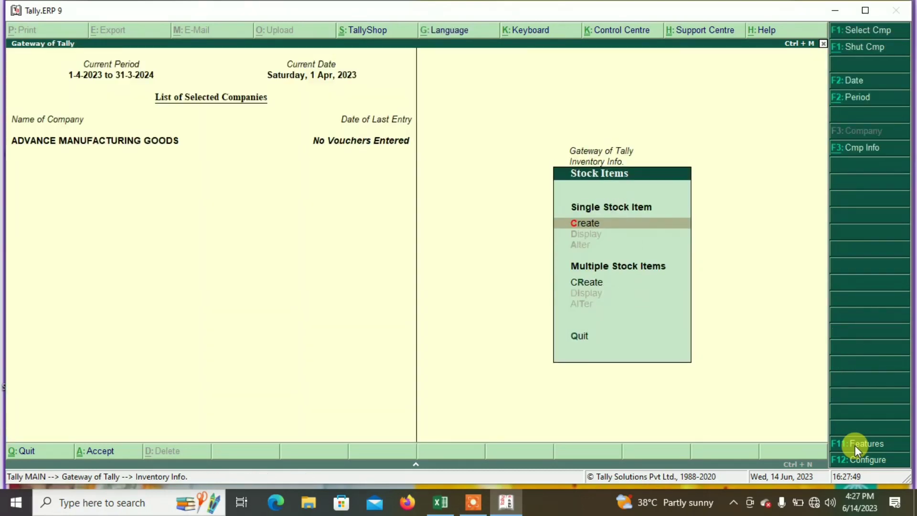
key(Down)
key(Return)
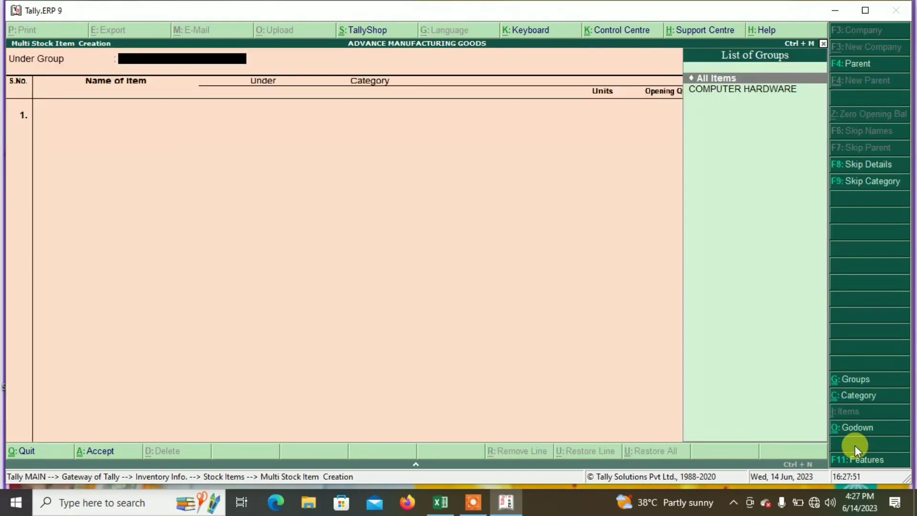
key(Down)
key(Return)
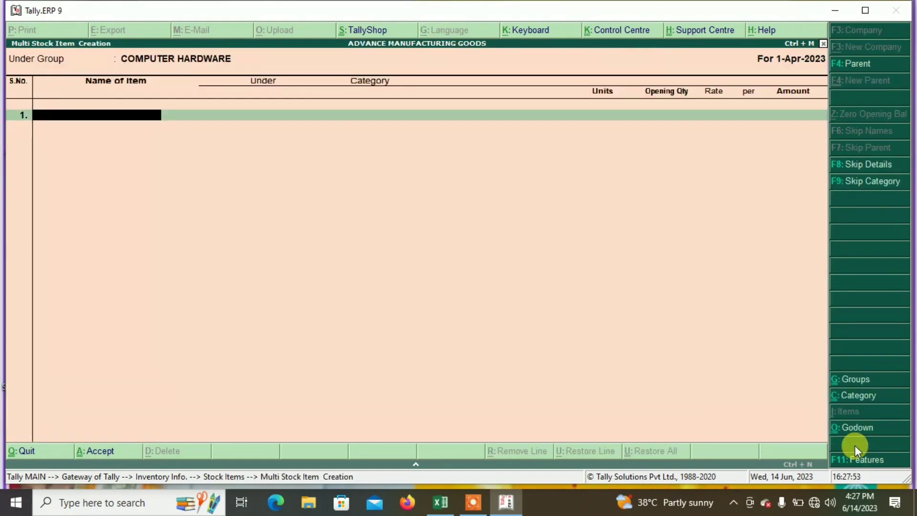
Step: Add the stock item CPU with category A COMPLETE COMPUTER SYS and unit PCS
text(CPU)
key(Return)
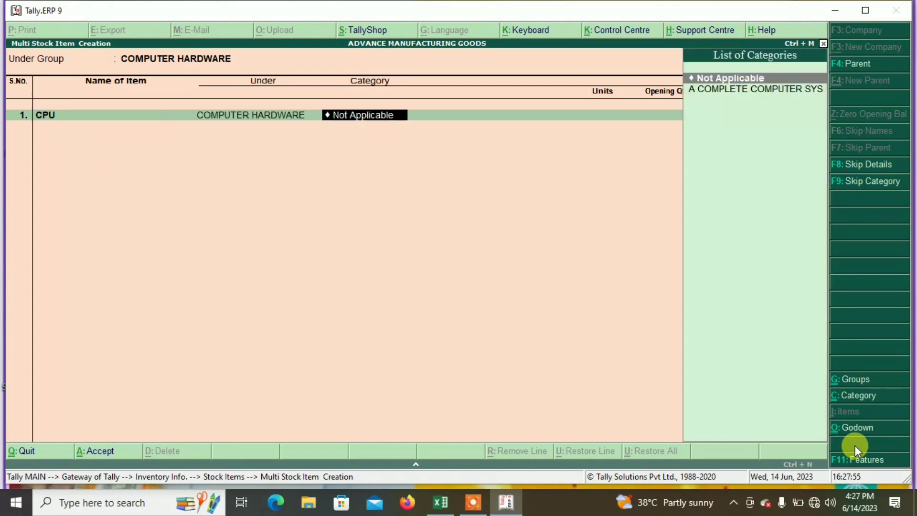
key(Down)
key(Return)
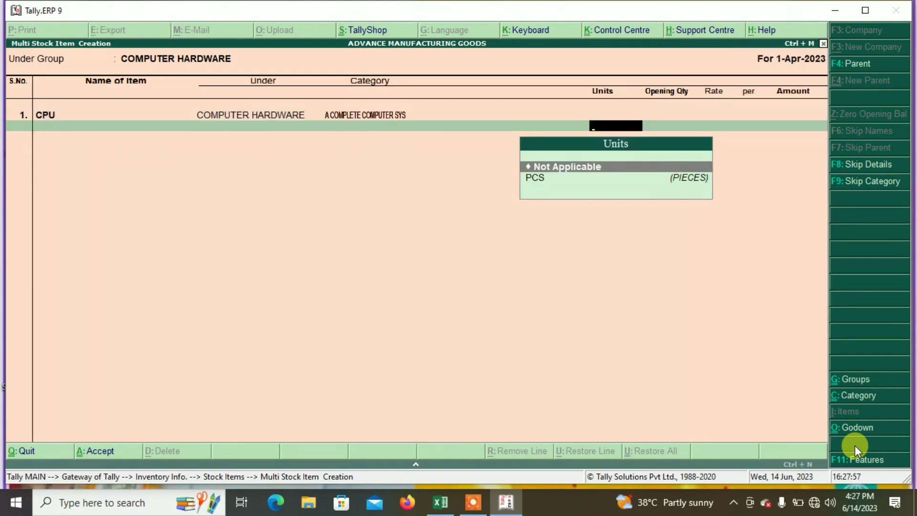
key(Return)
key(BackSpace)
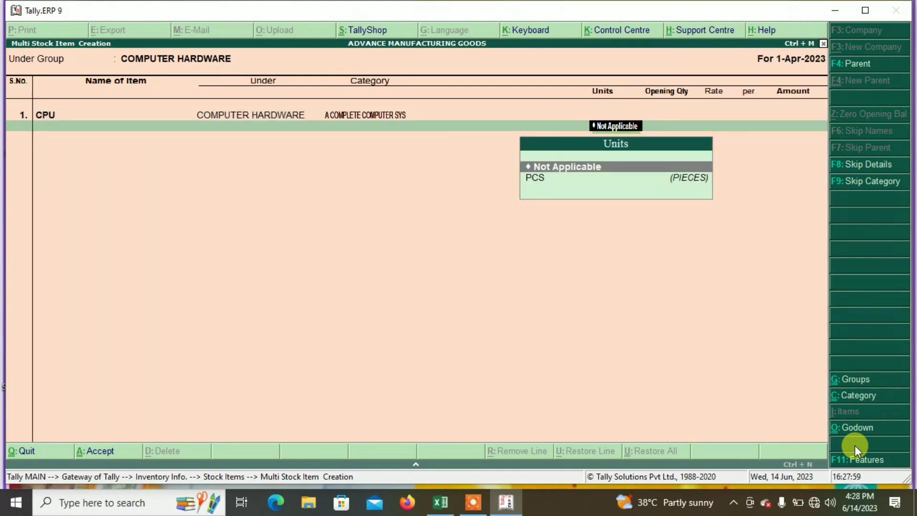
key(Down)
key(Return)
Step: Give CPU an opening quantity of 500 PCS, allocated to the GARDEN REACH godown at a rate of 2500 per piece
text(500)
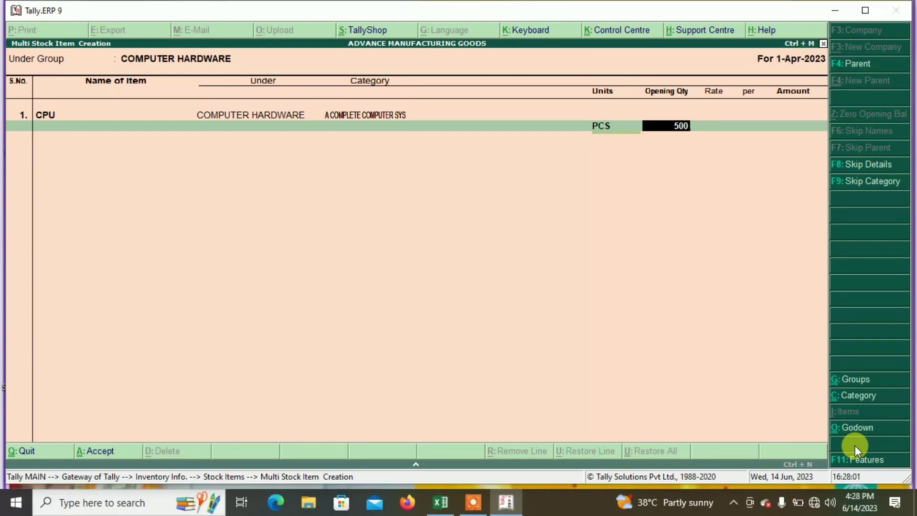
key(Return)
key(Return)
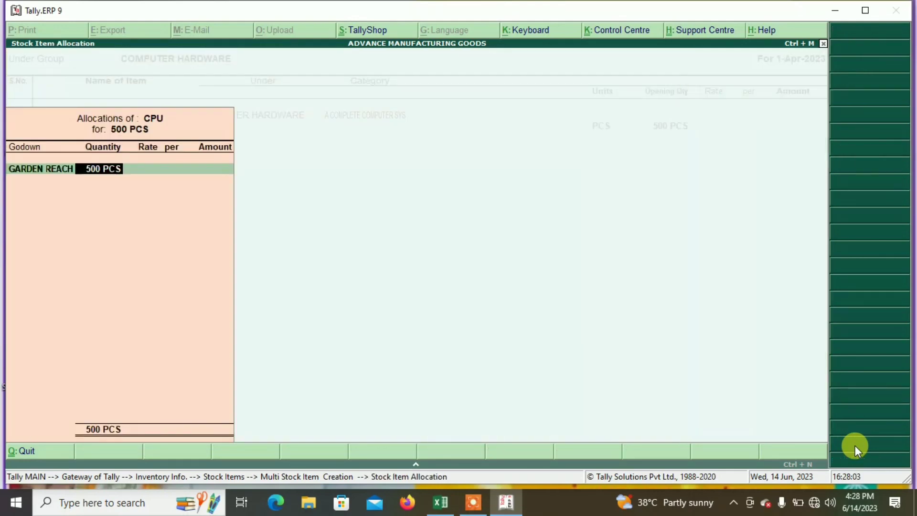
key(Return)
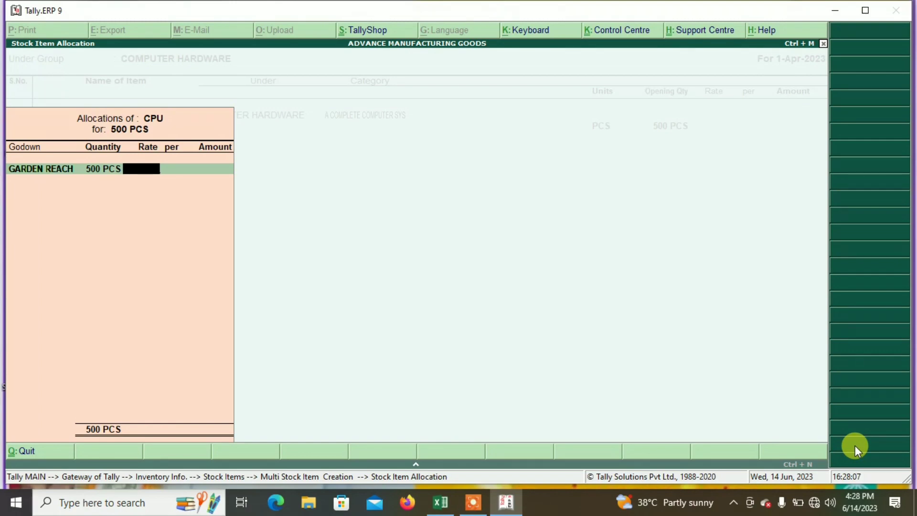
text(2500)
key(Return)
key(Return)
key(Return)
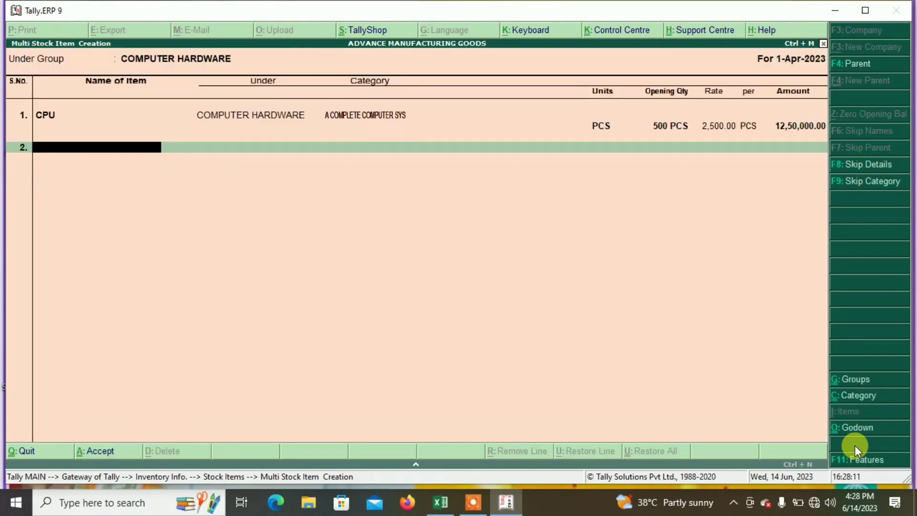
Step: Add the stock item HDD with category A COMPLETE COMPUTER SYS and unit PCS
text(HDD)
key(Return)
key(Down)
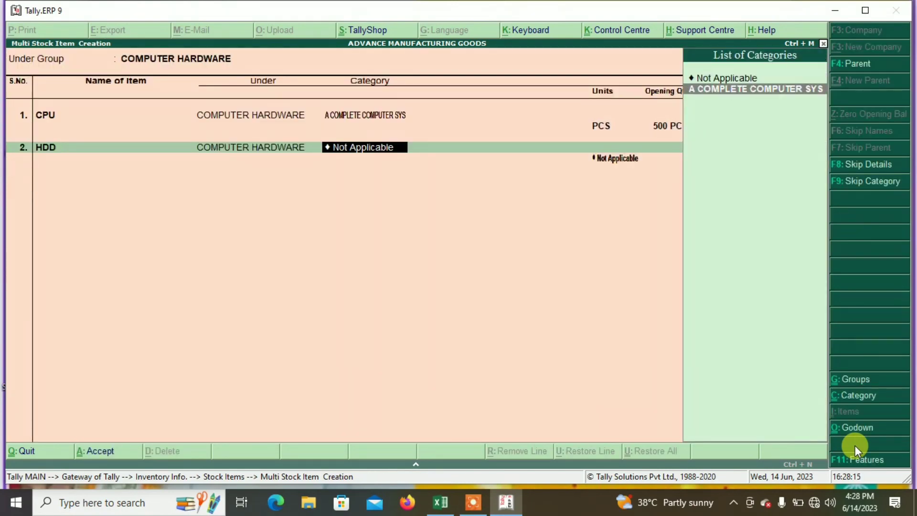
key(Return)
key(Down)
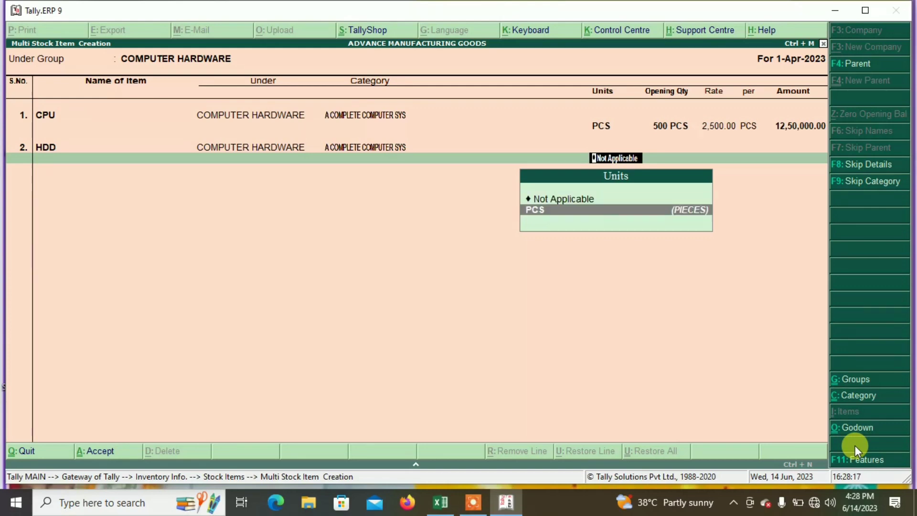
key(Return)
Step: Give HDD an opening quantity of 500 PCS, allocated to the GARDEN REACH godown at a rate of 3000 per piece
text(500)
key(Return)
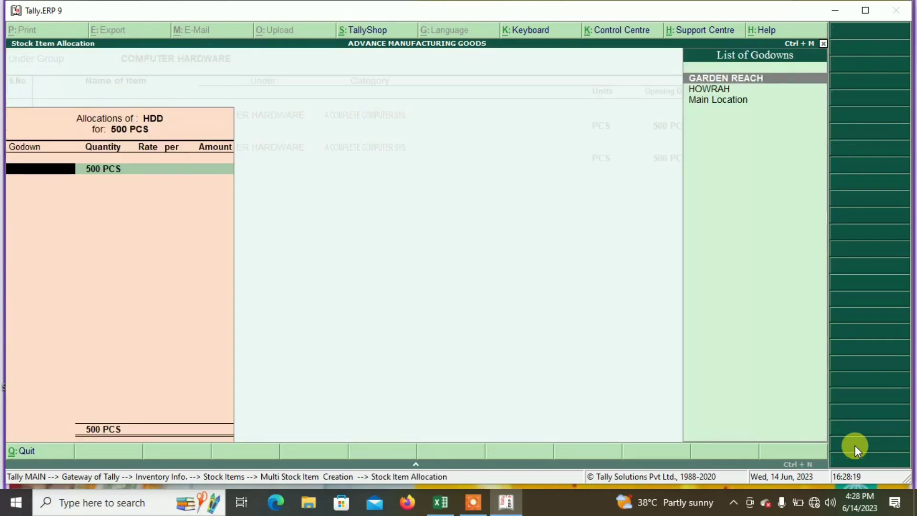
key(Return)
text(3000)
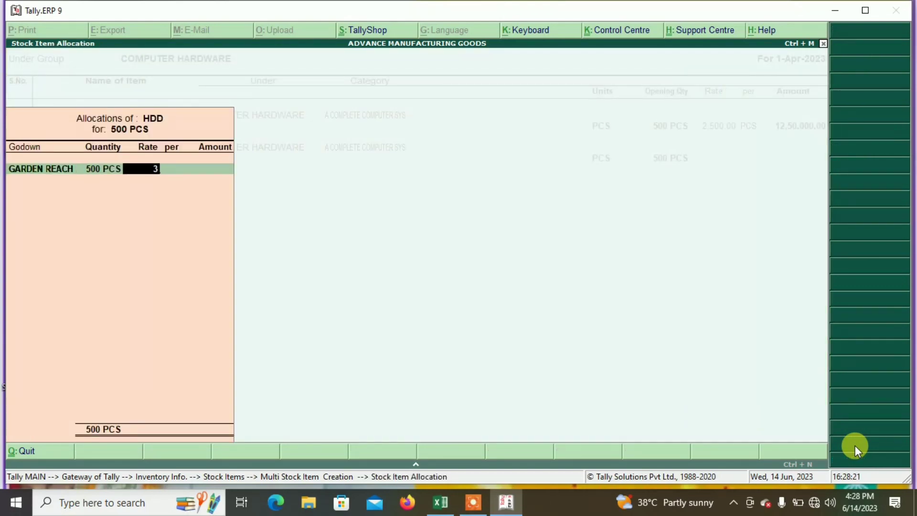
key(Return)
key(Return)
key(Return)
key(Return)
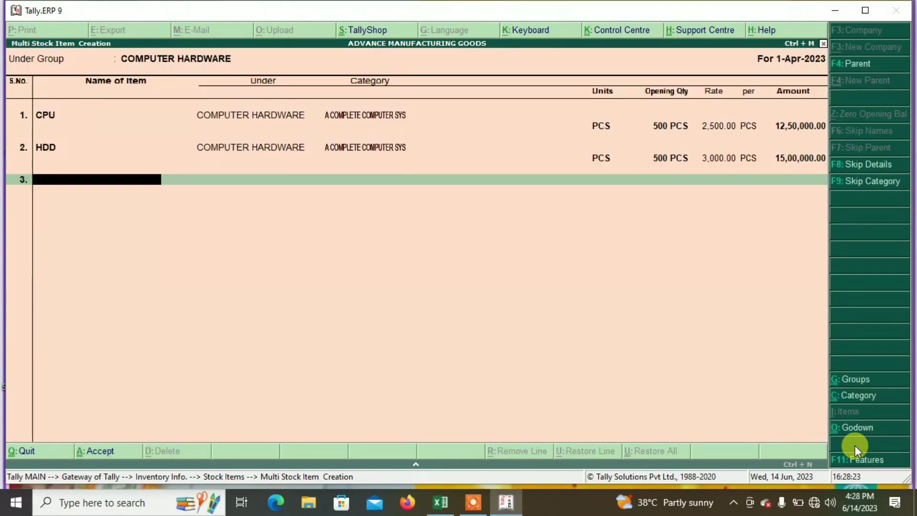
Step: Add the stock item RAM with category A COMPLETE COMPUTER SYS and unit PCS
text(RAM)
key(Return)
key(Down)
key(Return)
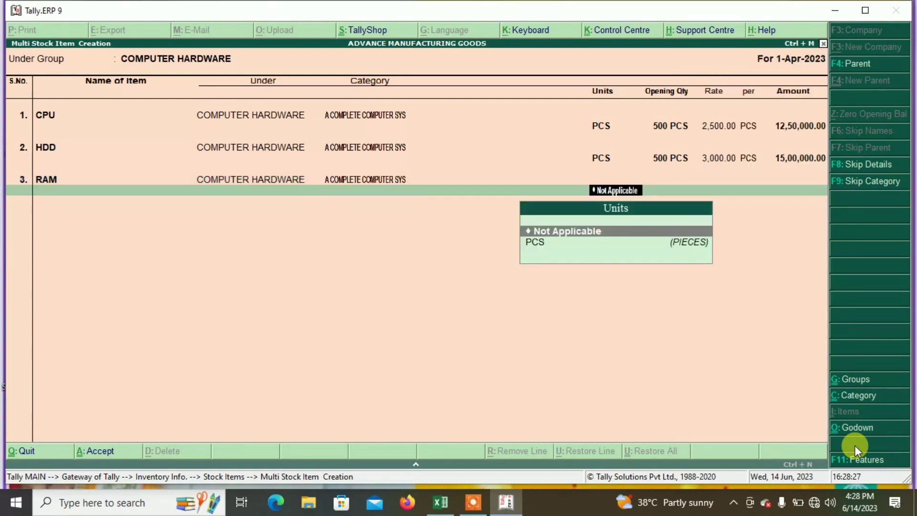
key(Down)
key(Return)
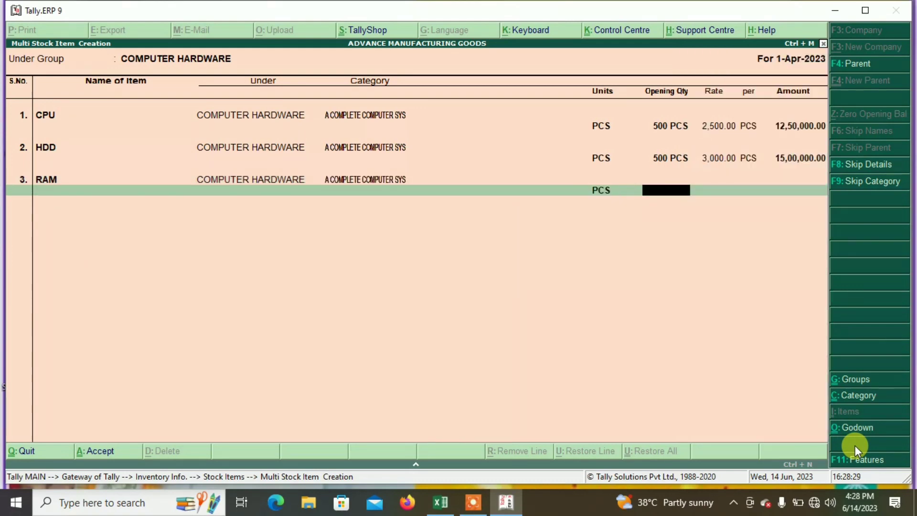
Step: Give RAM an opening quantity of 500 PCS in the GARDEN REACH godown at a rate of 1500, and save the stock items
text(500)
key(Return)
key(Return)
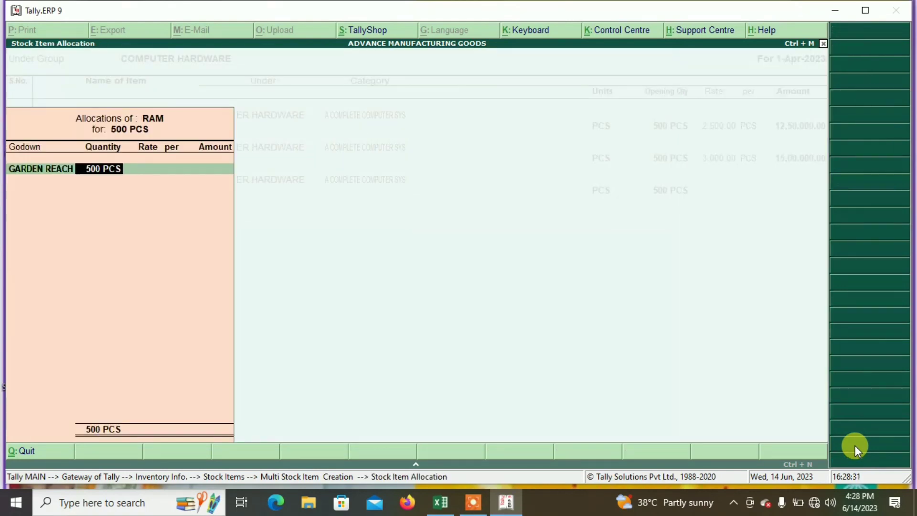
key(Return)
text(1500)
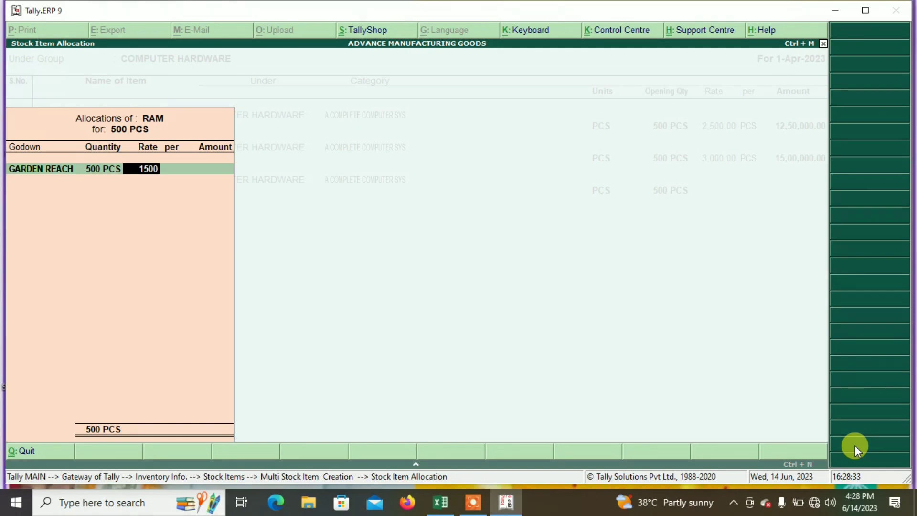
key(Return)
key(Return)
key(Return)
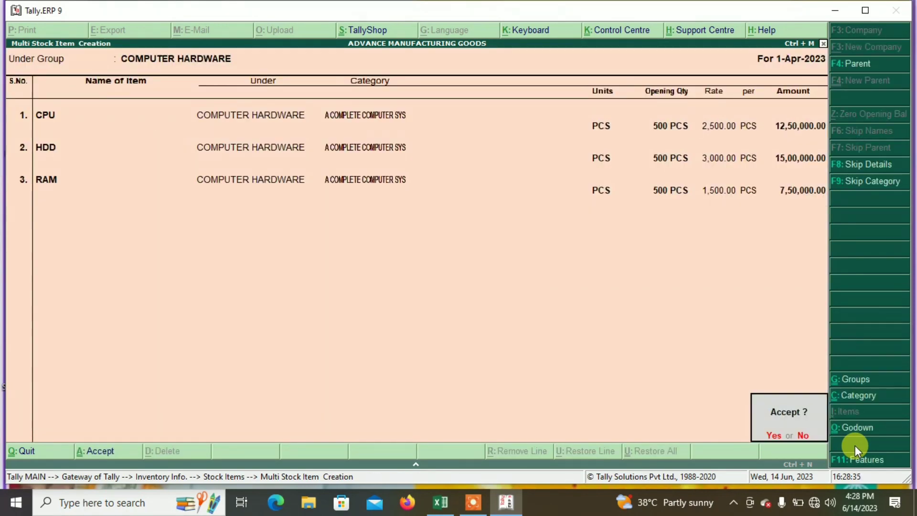
key(Return)
Step: Start a single stock item COMPUTER under COMPUTER HARDWARE with category A COMPLETE COMPUTER SYS and unit PCS
key(Up)
key(Up)
key(Up)
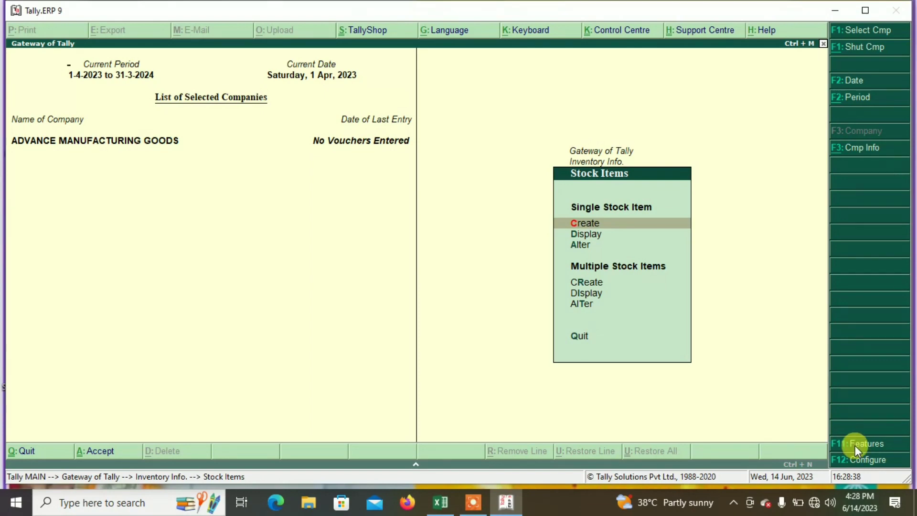
key(Return)
text(COMPUTER)
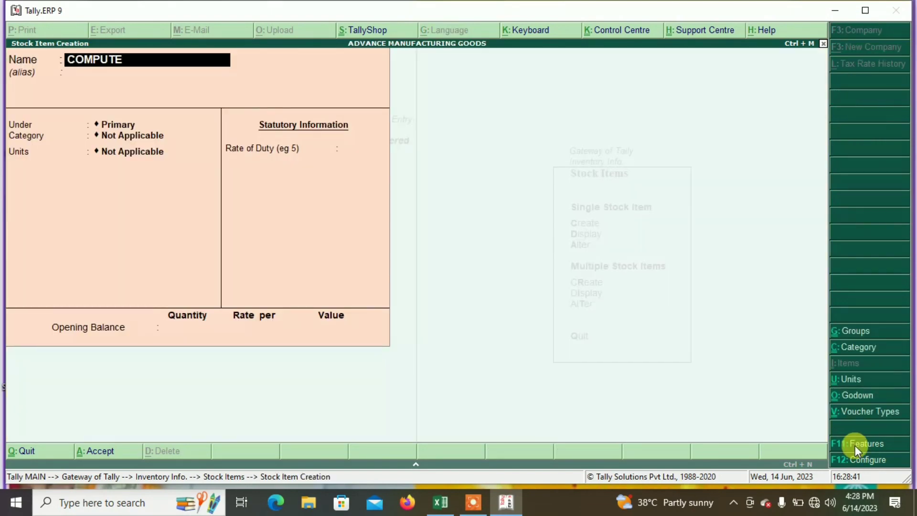
key(Return)
key(Return)
key(Down)
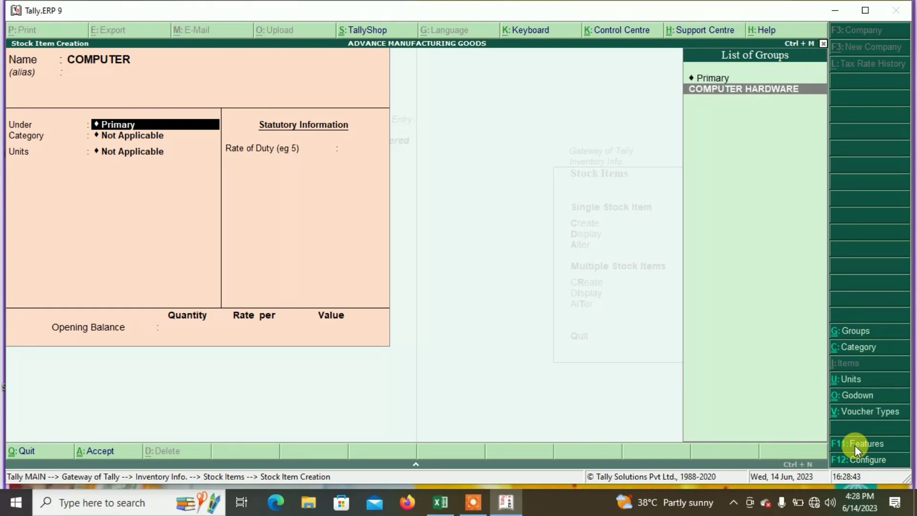
key(Return)
key(Down)
key(Return)
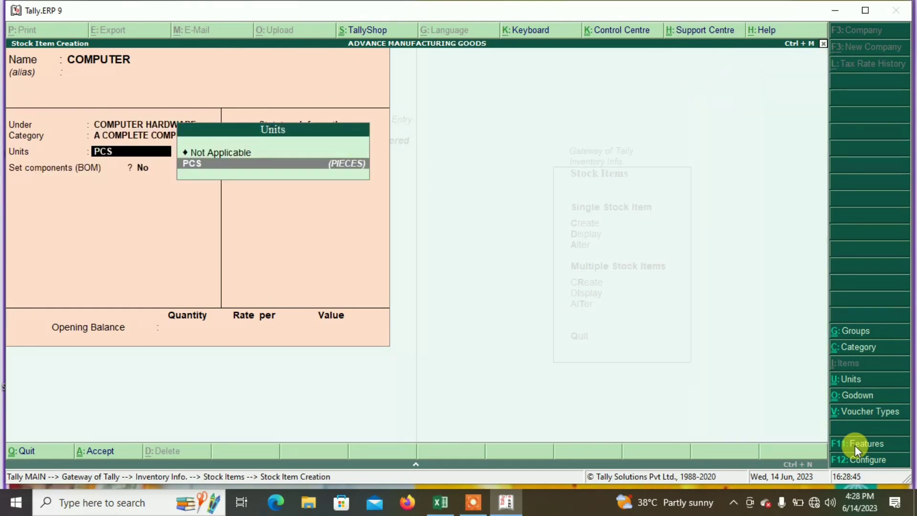
key(Return)
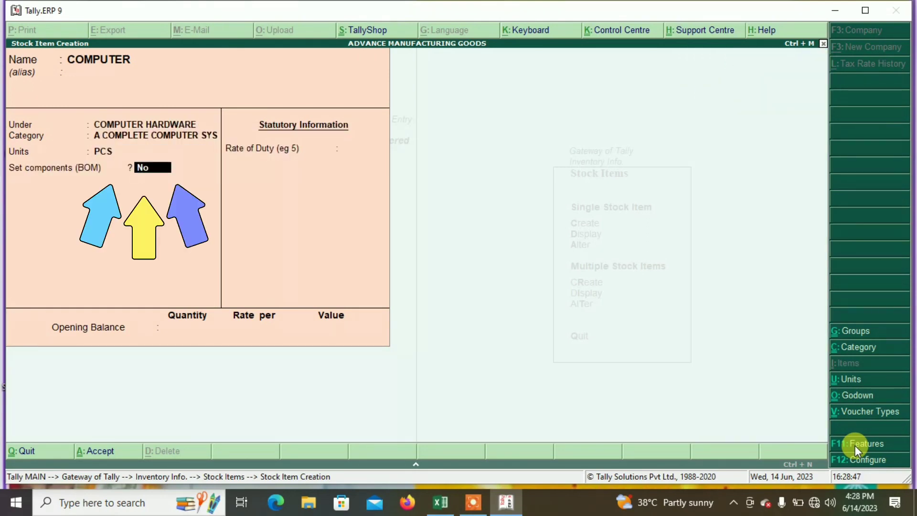
Step: Enable components (BOM) for COMPUTER and define a BOM named FINISHED GOODS with 1 PCS as the unit of manufacture
text(y)
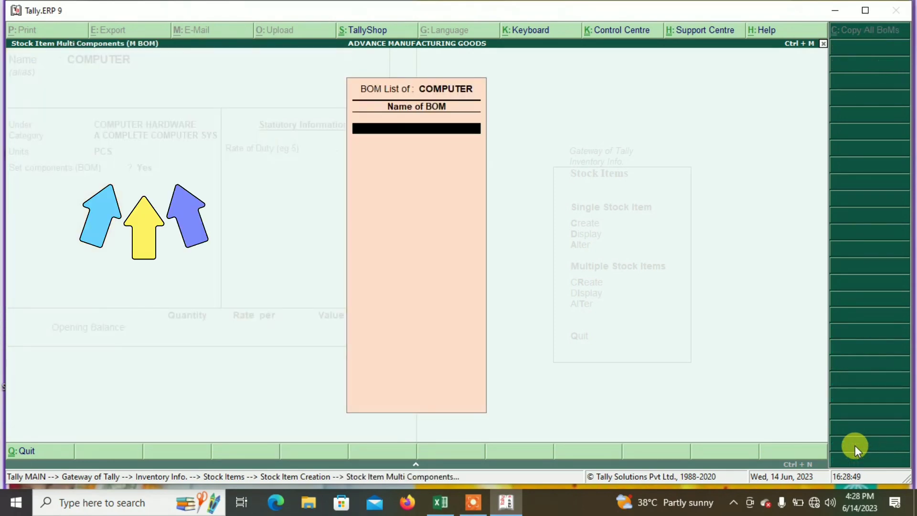
text(FINISHED GOODS)
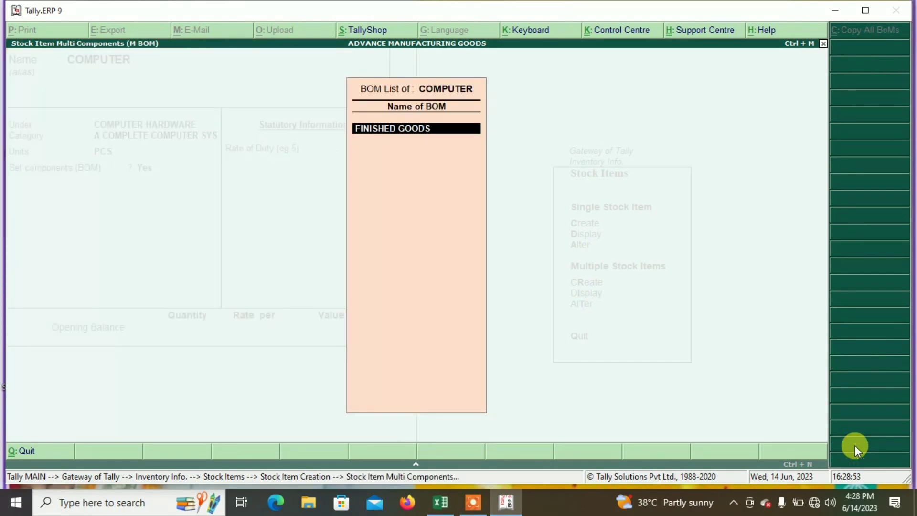
key(Return)
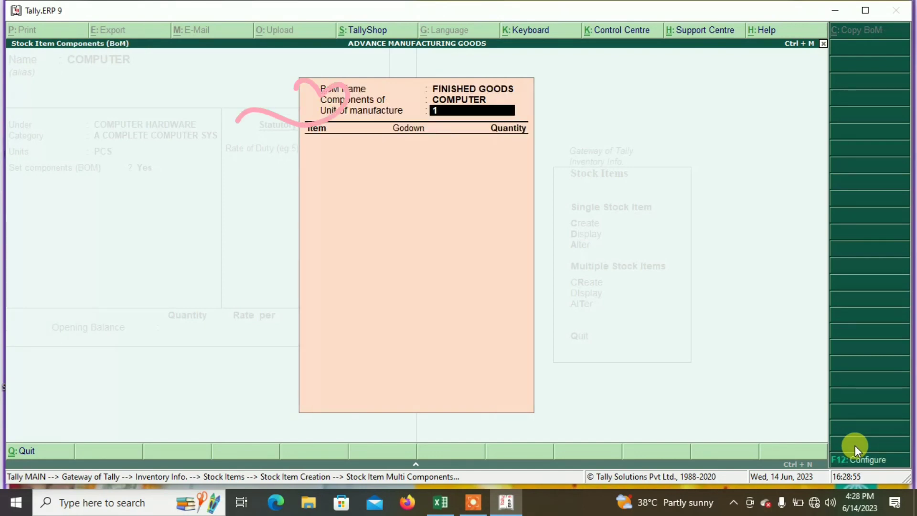
key(Return)
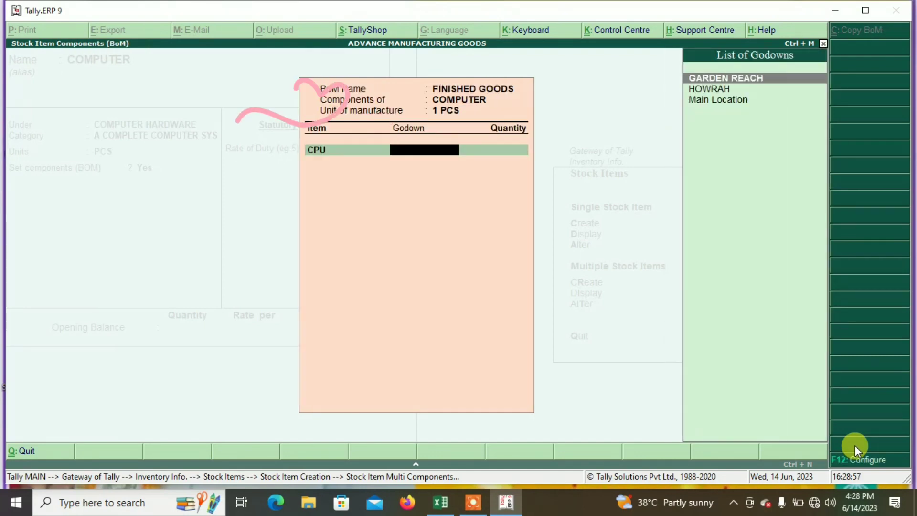
Step: Set the first two BOM components to 1 PCS of CPU and 1 PCS of HDD, both from the GARDEN REACH godown
key(Return)
text(1)
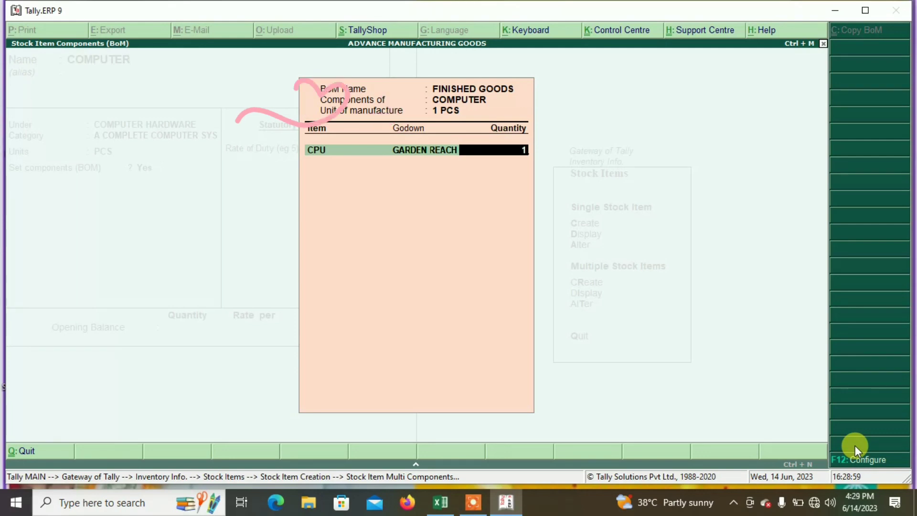
key(Return)
key(Down)
key(Down)
key(Return)
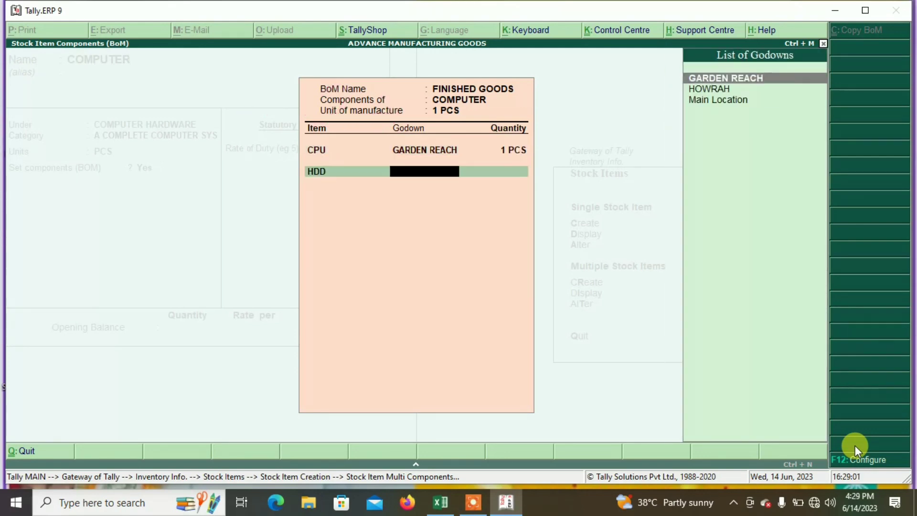
text(g)
key(Return)
text(1)
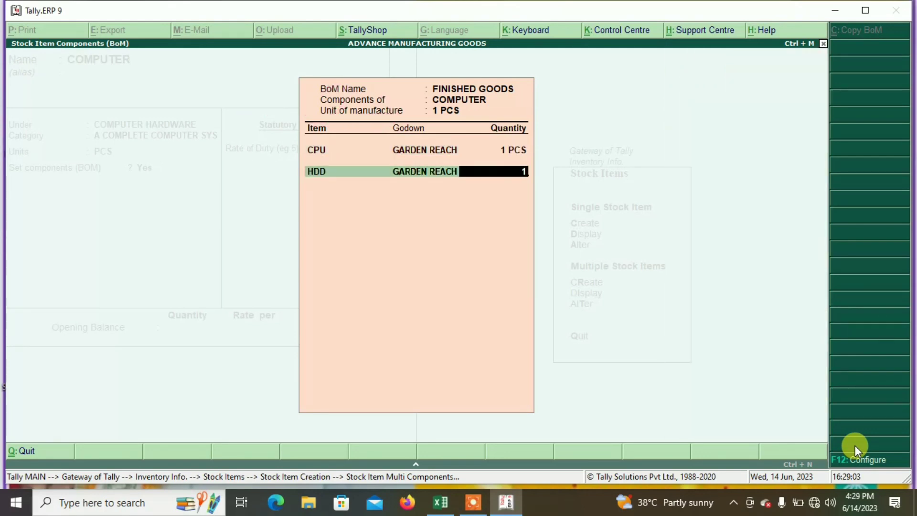
key(Return)
Step: Add 1 PCS of RAM from GARDEN REACH to the BOM and save COMPUTER without a duty rate or opening balance
text(r)
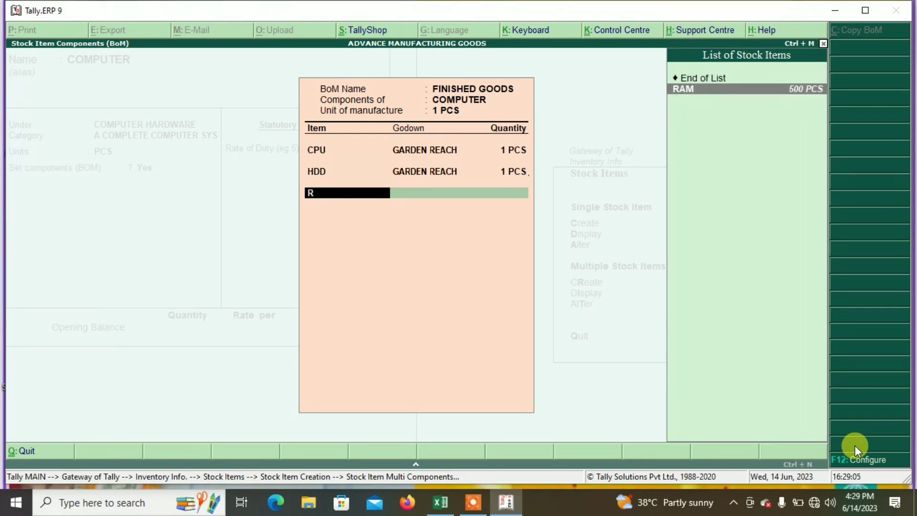
key(Return)
text(g)
key(Return)
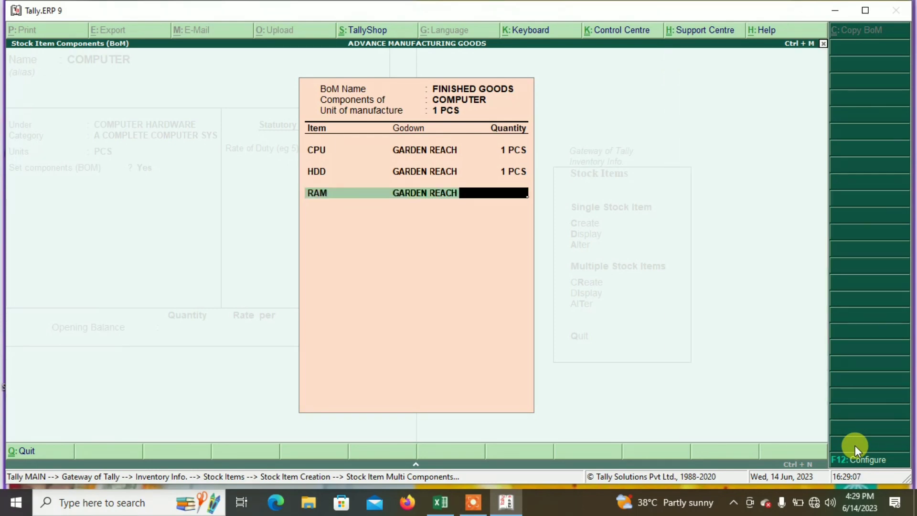
text(1)
key(Return)
key(Return)
key(Return)
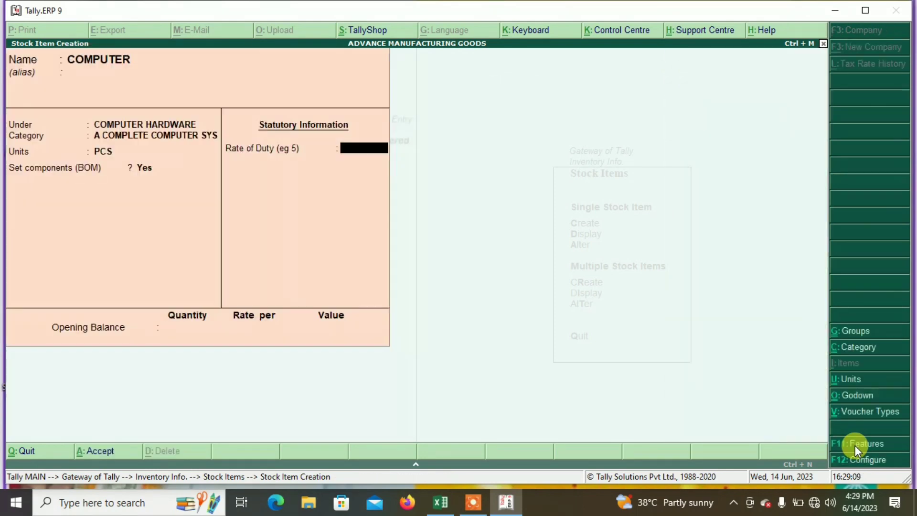
key(Return)
key(Return)
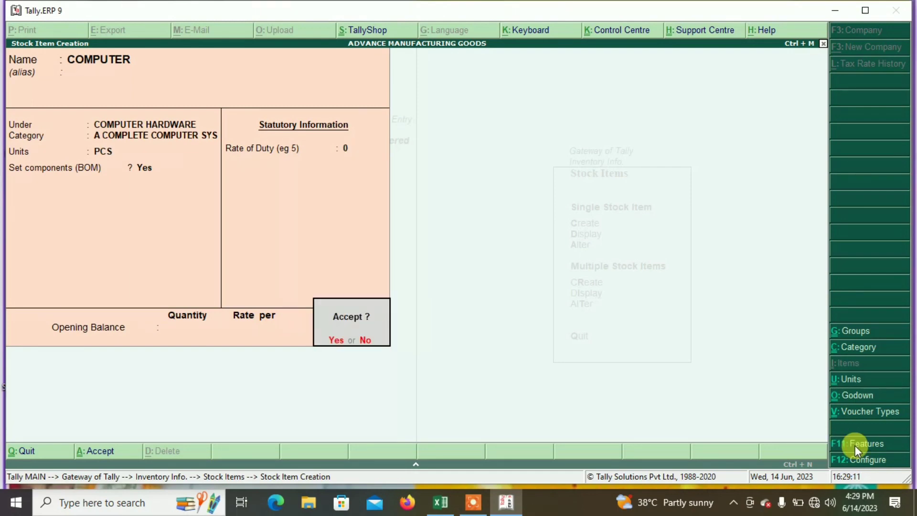
key(Return)
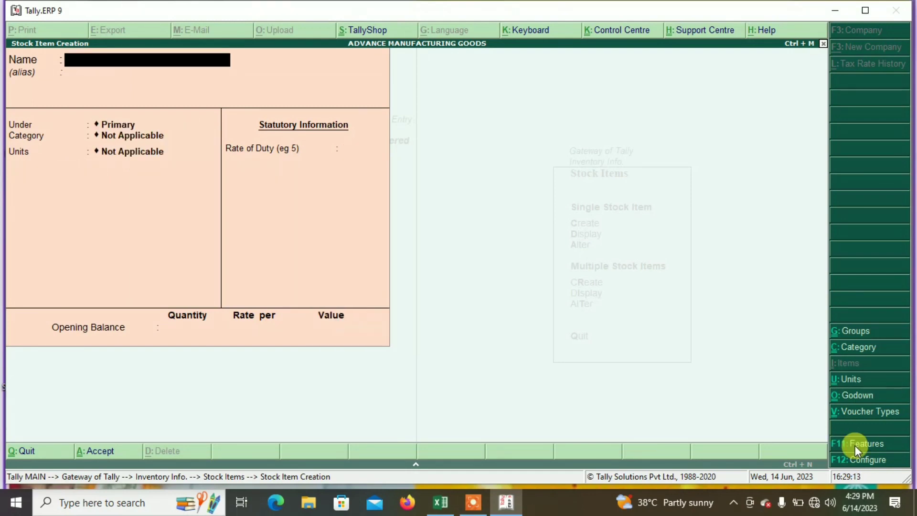
Step: Leave stock item creation and open a new voucher of type MFG. JOURNAL
key(Escape)
key(Return)
key(Escape)
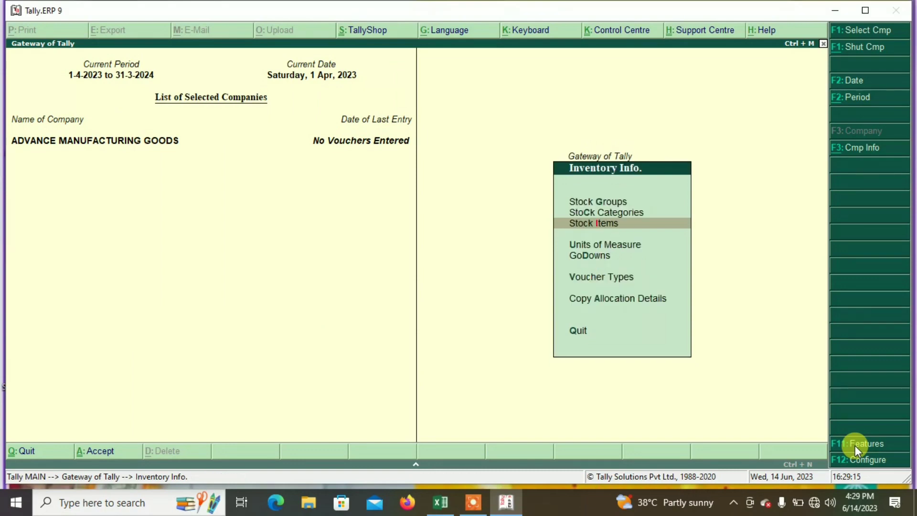
key(Escape)
key(Down)
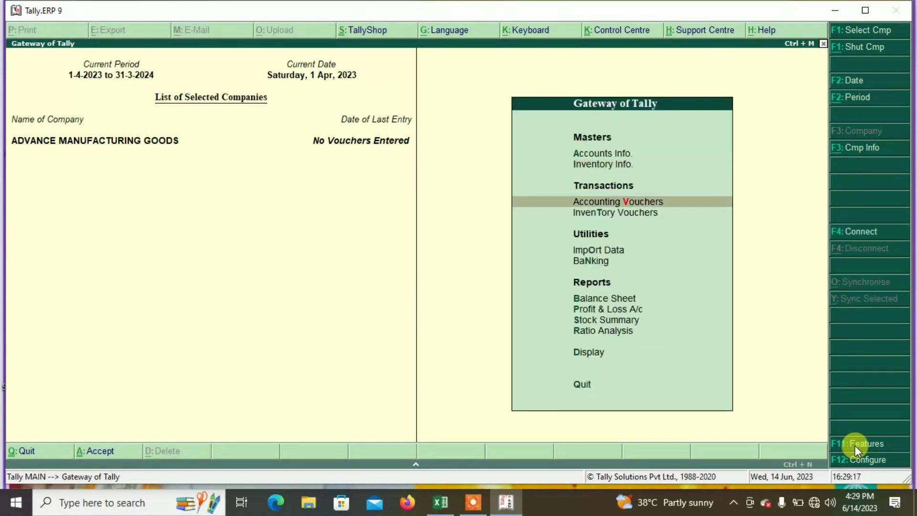
key(Down)
key(Up)
key(Return)
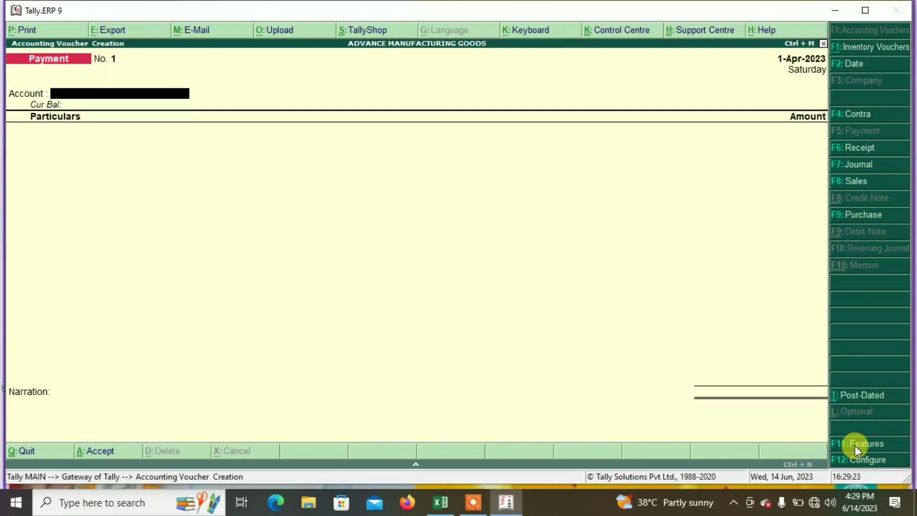
key(alt+F7)
key(Up)
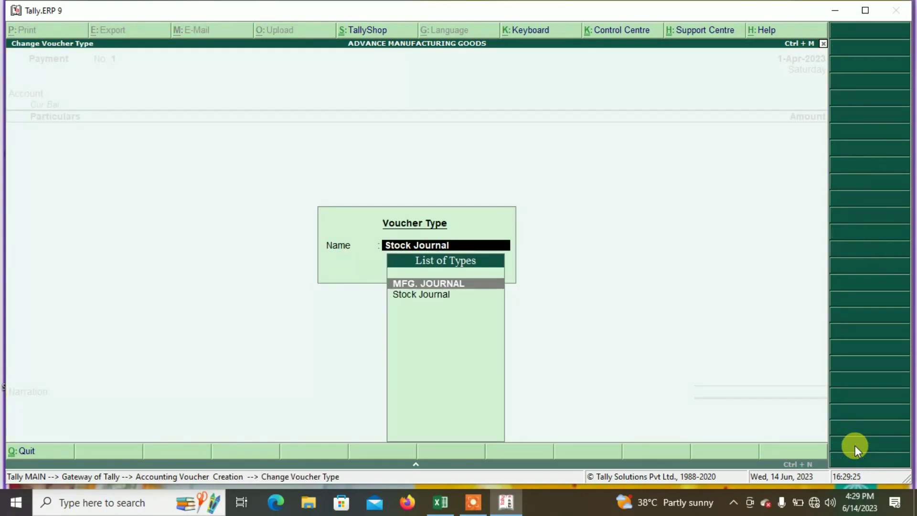
key(Return)
Step: Set the manufactured product to COMPUTER with BOM FINISHED GOODS, godown HOWRAH and a quantity of 100 PCS
text(C)
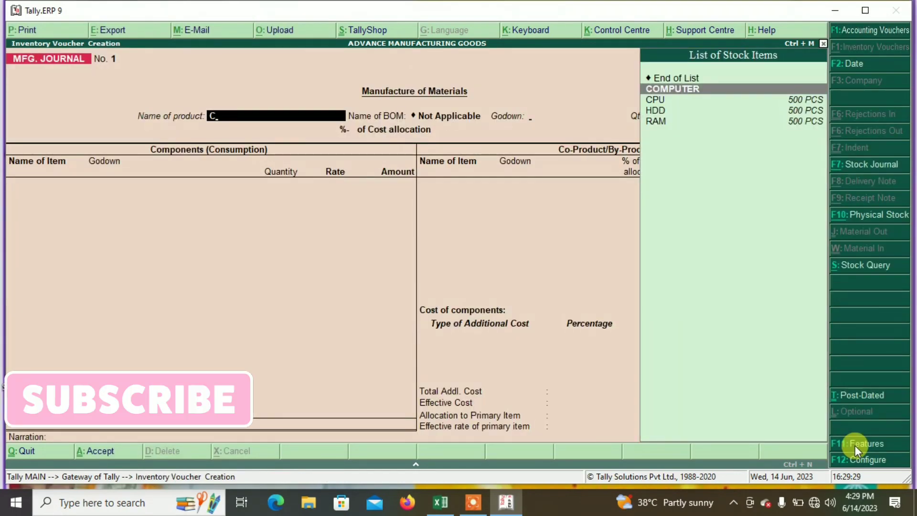
key(Return)
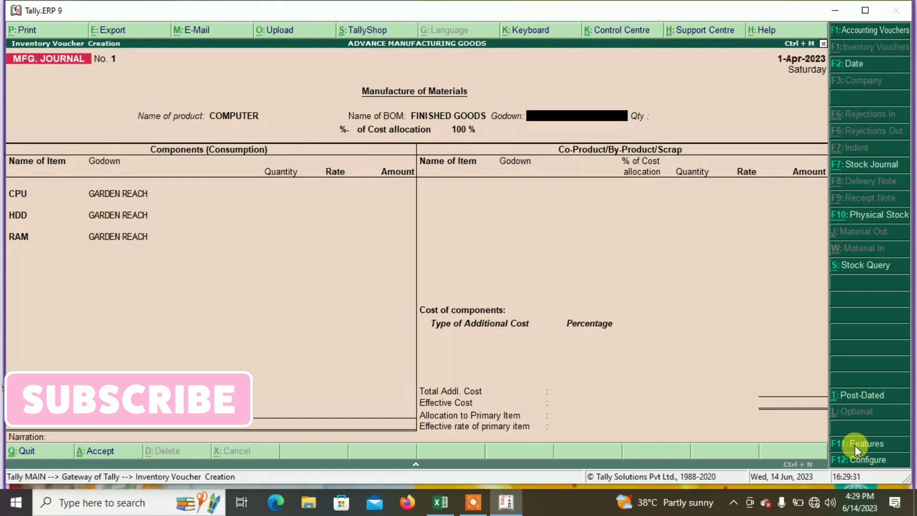
text(H)
key(Return)
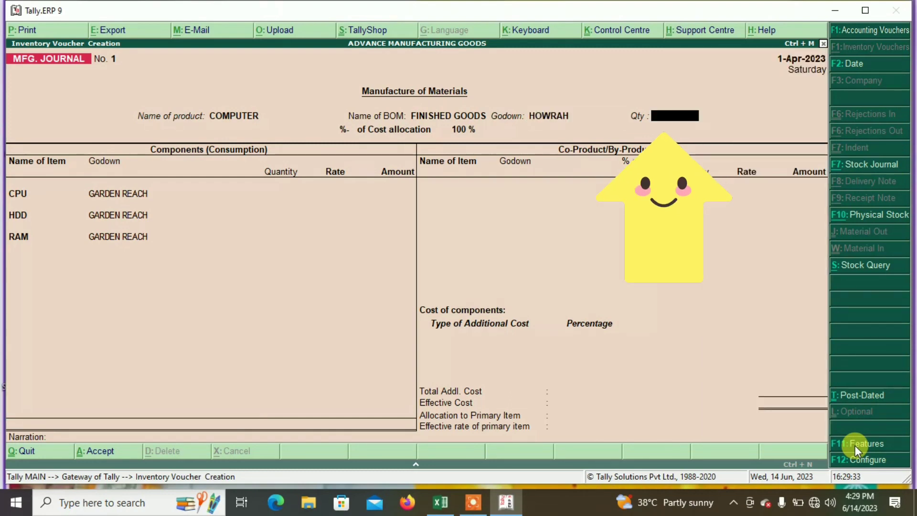
text(100)
key(Return)
key(Return)
key(Return)
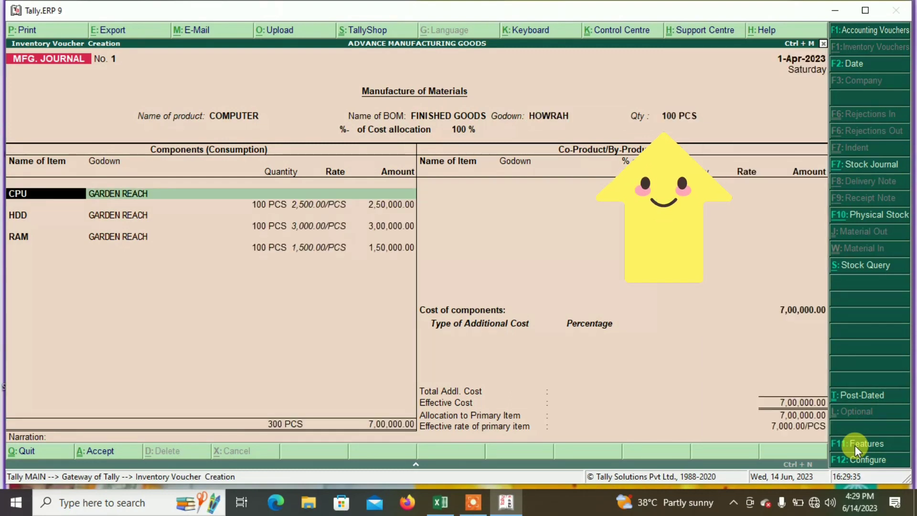
Step: Accept the CPU, HDD and RAM consumption lines as filled in, and end the co-product list without any entry
key(Return)
key(Return)
key(Return)
key(Return)
key(Return)
key(Return)
key(Return)
key(Return)
key(Return)
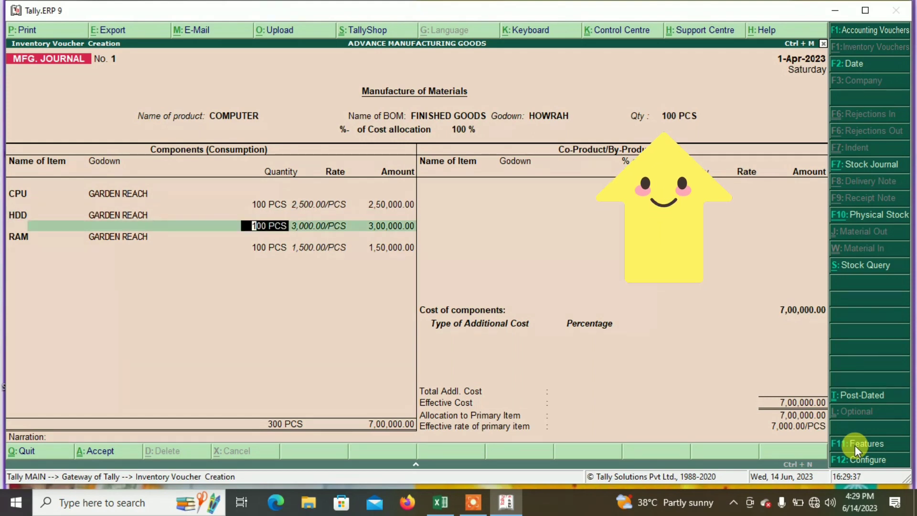
key(Return)
key(Return)
key(Return)
key(Return)
key(Return)
key(Return)
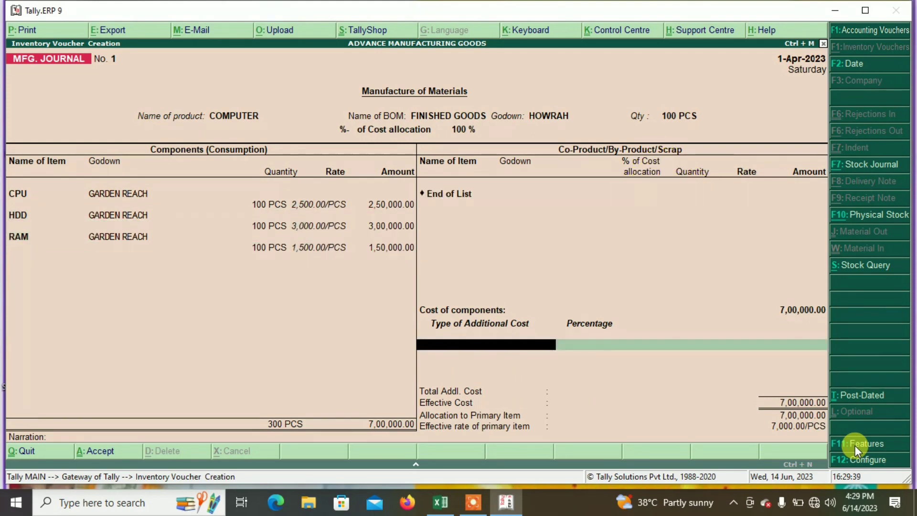
Step: Add EXICSE DUTY as an additional cost at 18 % in the manufacturing journal
key(BackSpace)
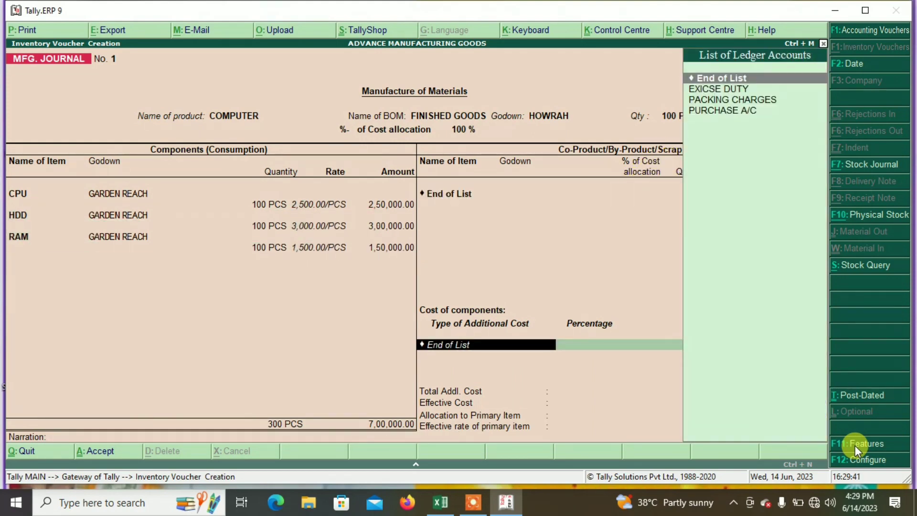
text(E)
key(Return)
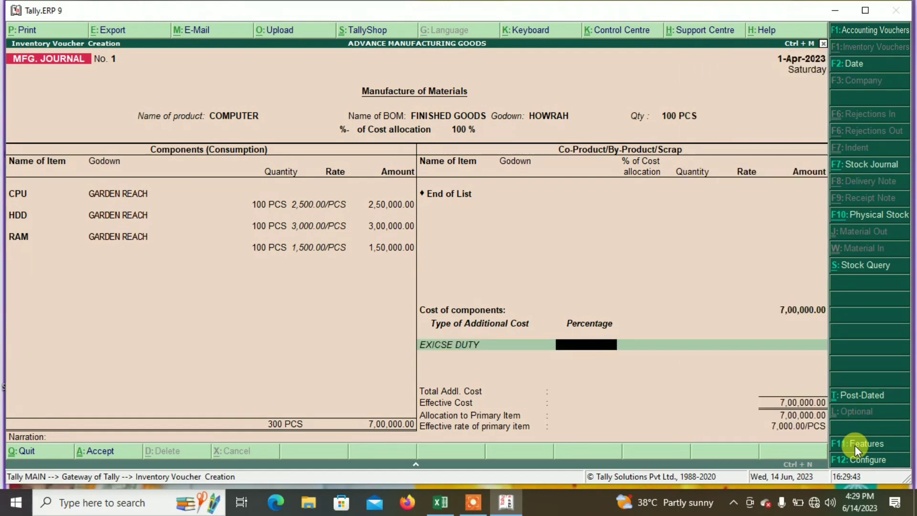
text(18)
key(Return)
key(Return)
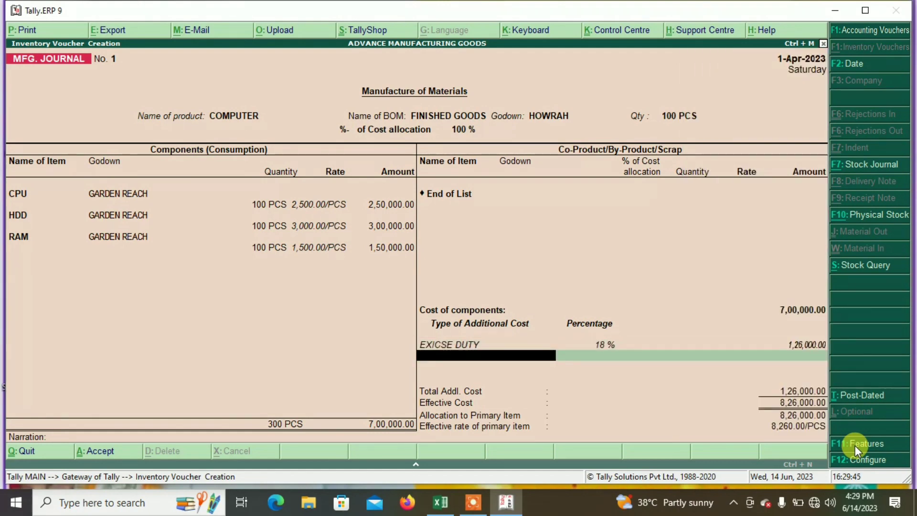
Step: Add PACKING CHARGES of 500 as a second additional cost and save the manufacturing journal without a narration
text(P)
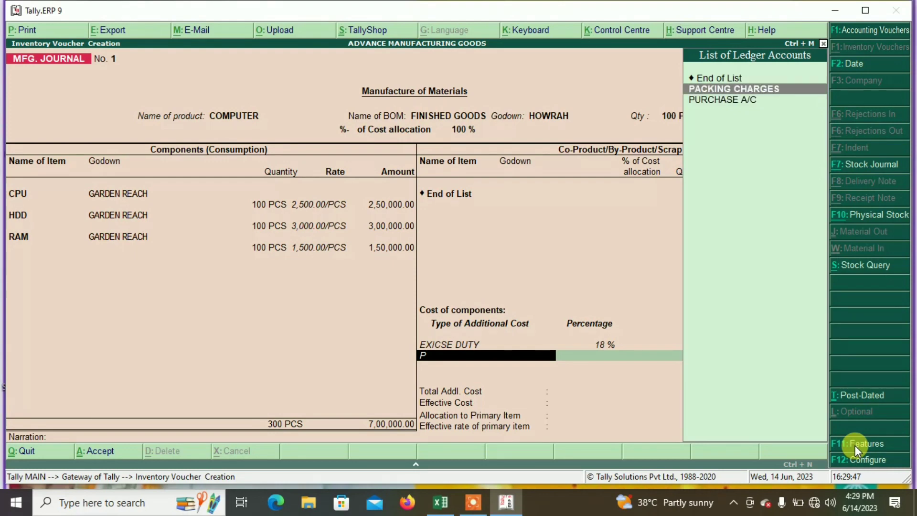
key(Down)
key(Up)
key(Return)
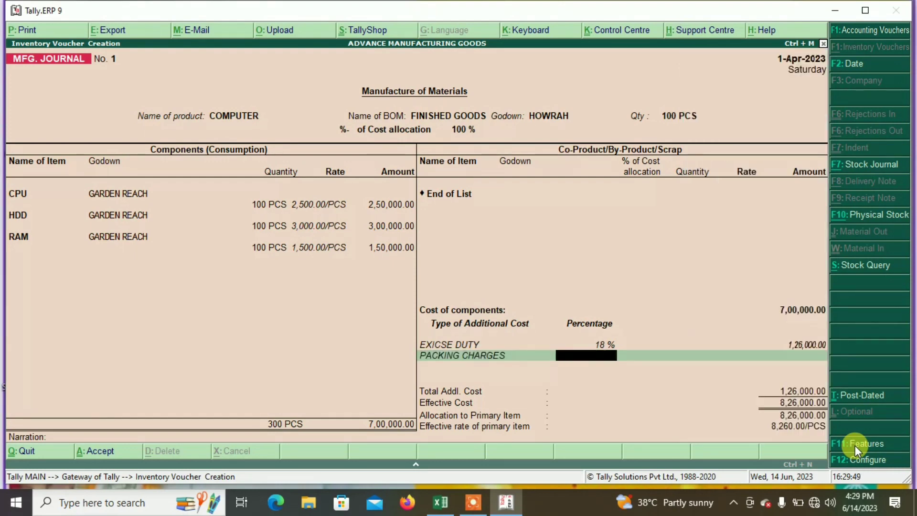
key(Return)
text(500)
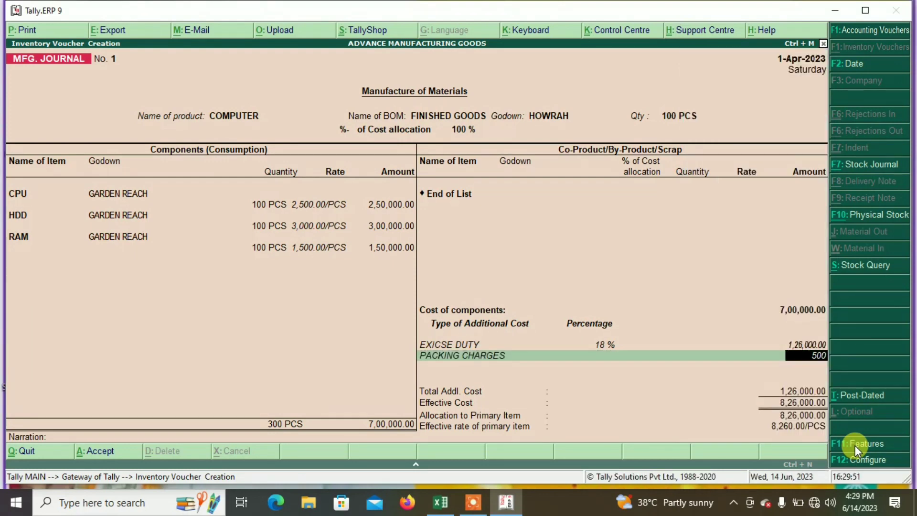
key(Return)
key(Return)
key(Return)
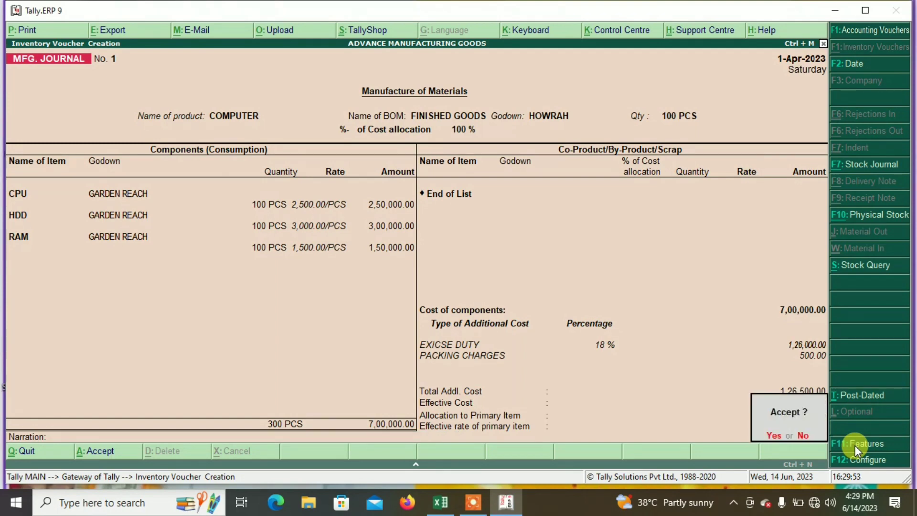
key(Return)
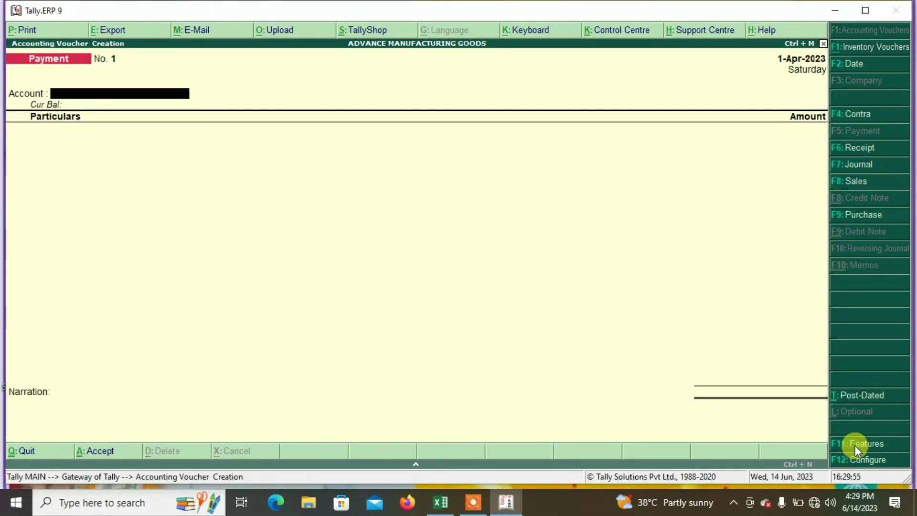
Step: Set the voucher date to 1-5 and open a new voucher of type MFG. JOURNAL
key(F2)
text(1-5)
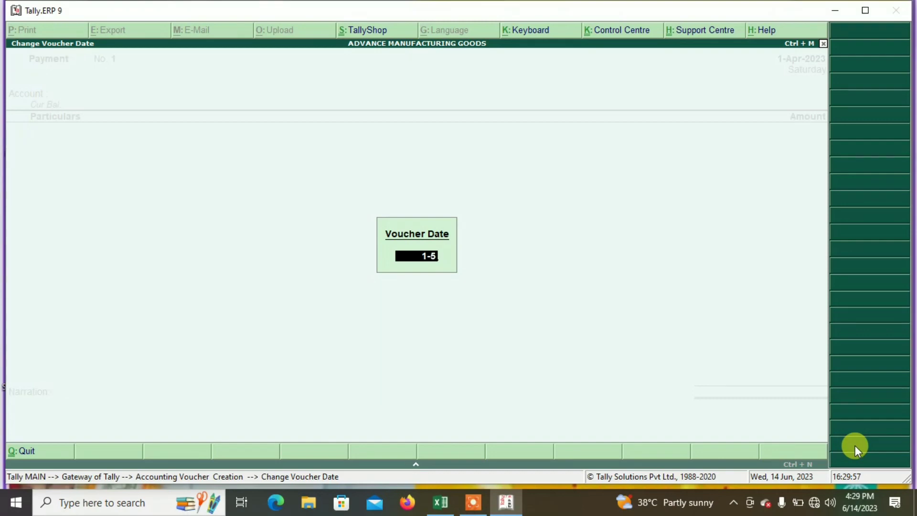
key(Return)
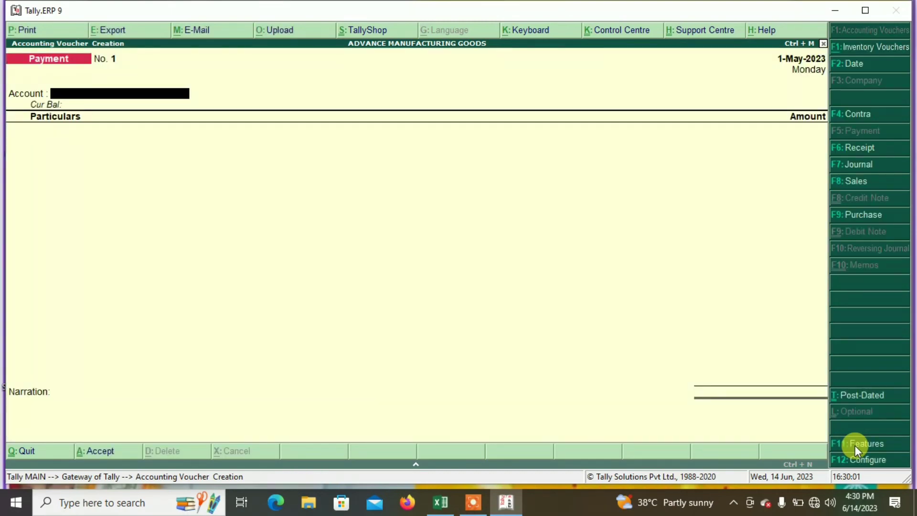
key(alt+F7)
key(Up)
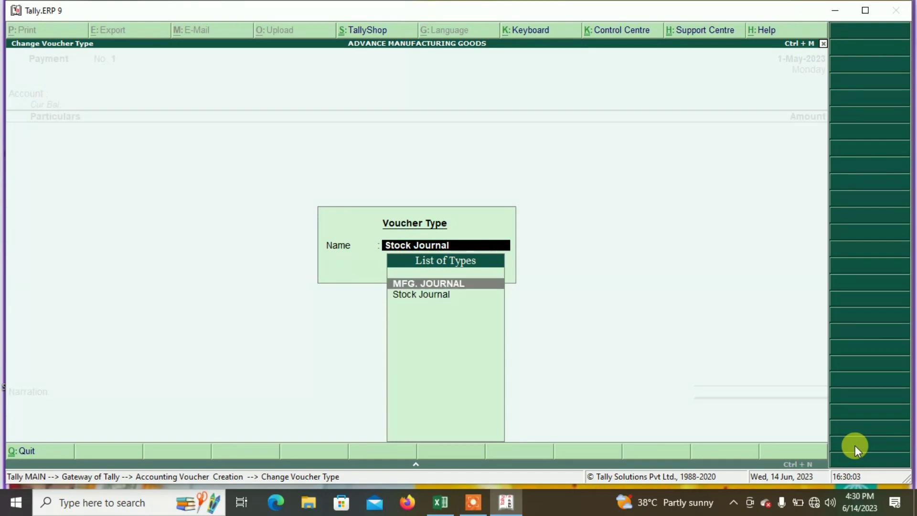
key(Return)
Step: Set the manufactured product to COMPUTER with BOM FINISHED GOODS, godown HOWRAH and a quantity of 200 PCS
text(C)
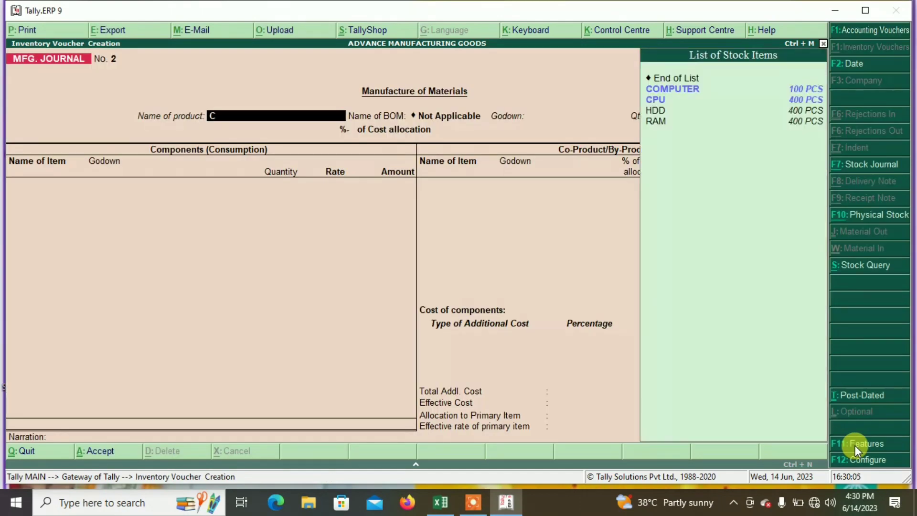
key(Return)
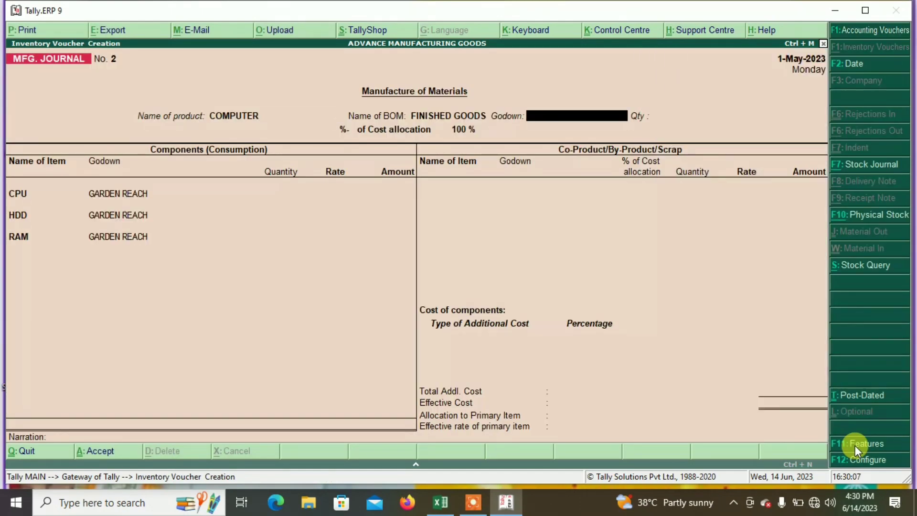
text(H)
key(Return)
text(200)
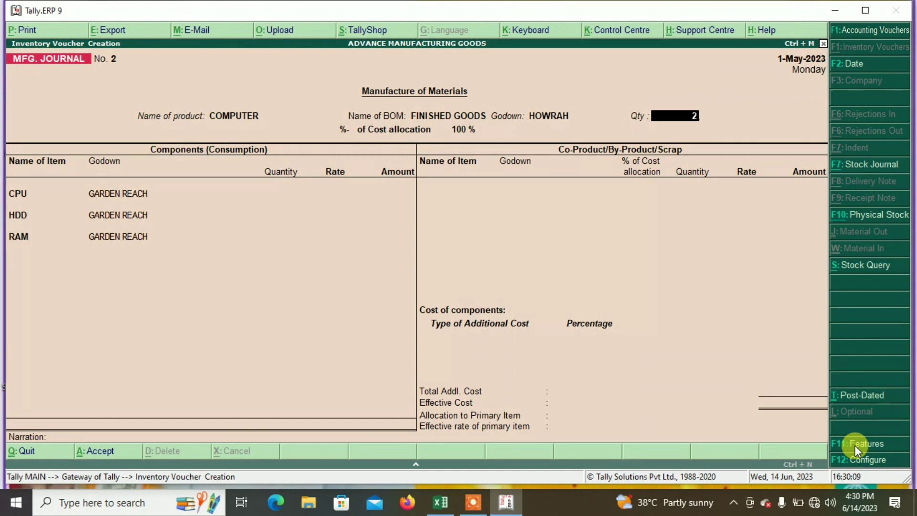
key(Return)
Step: Accept the CPU, HDD and RAM consumption lines for the 200 computers and leave the co-product list empty
key(Return)
key(Return)
key(Return)
key(Return)
key(Return)
key(Return)
key(Return)
key(Return)
key(Return)
key(Return)
key(Return)
key(Return)
key(Return)
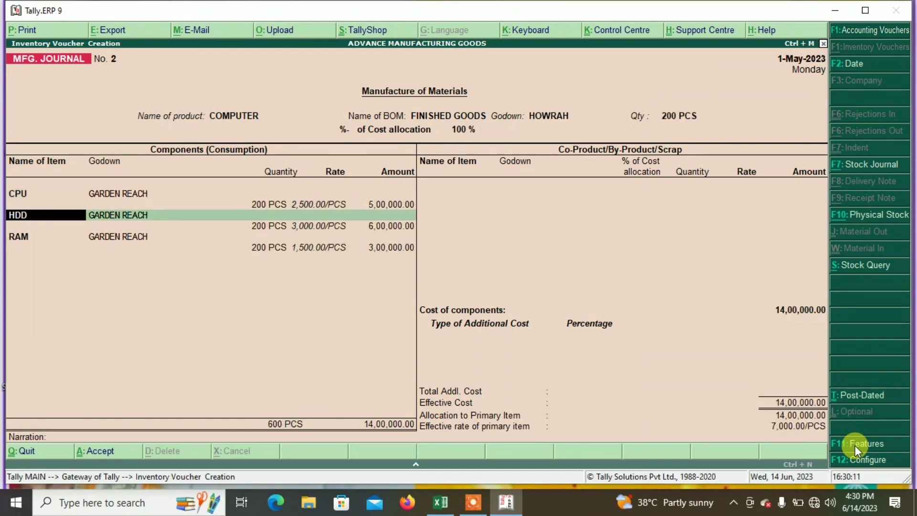
key(Return)
key(Return)
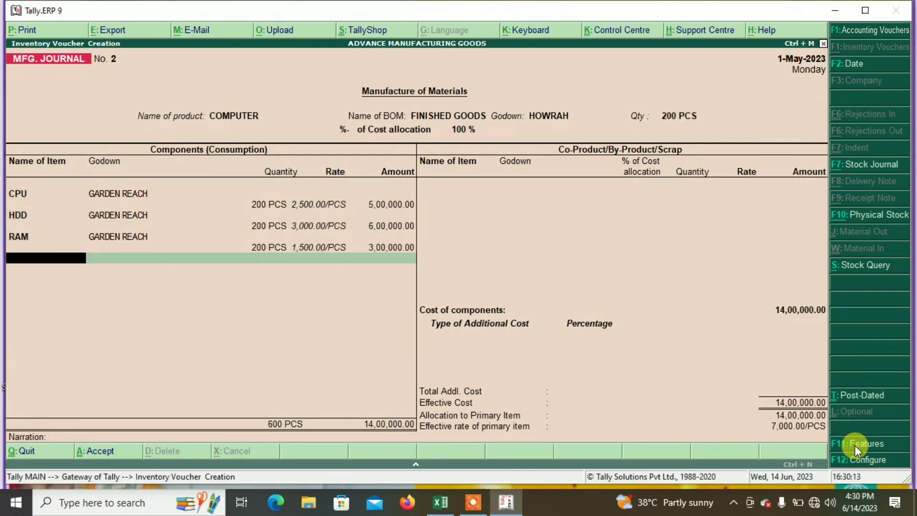
key(Return)
key(Return)
Step: Charge EXICSE DUTY at 18 % as an additional cost on the 200-computer batch
text(E)
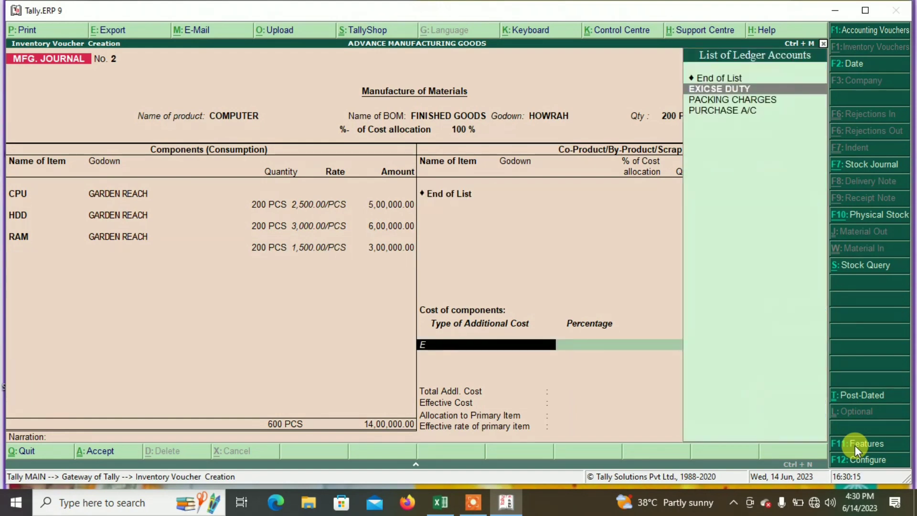
key(Return)
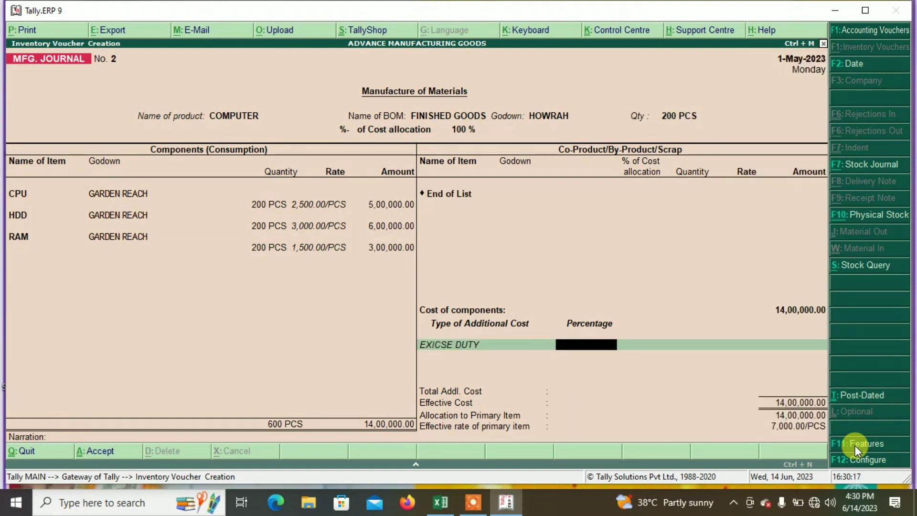
text(18)
key(Return)
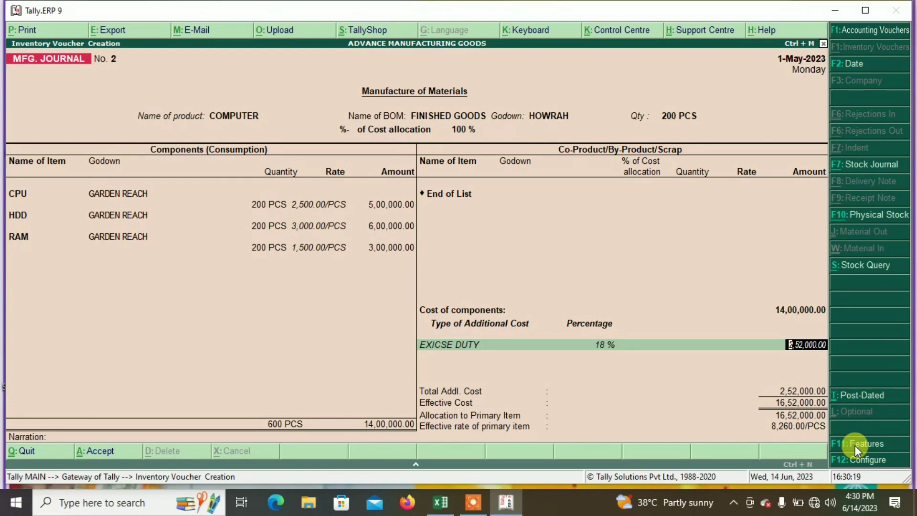
key(Return)
Step: Add PACKING CHARGES of 1000 to the 200-computer batch and save the voucher without a narration
text(pa)
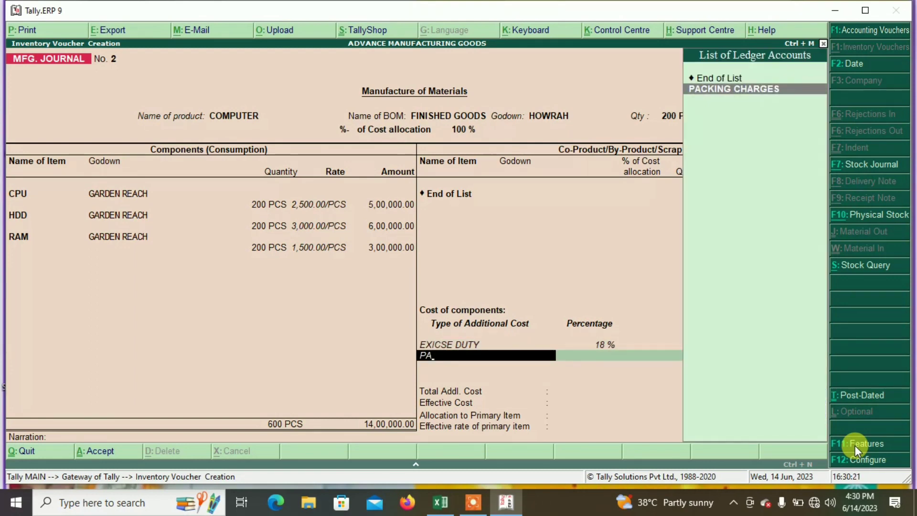
key(Return)
key(Return)
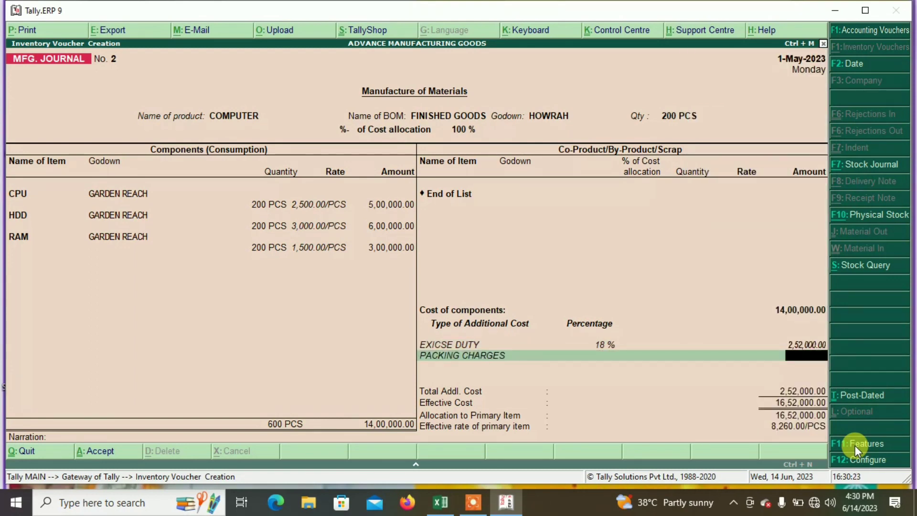
text(5)
key(BackSpace)
text(1000)
key(Return)
key(Return)
key(Return)
key(Return)
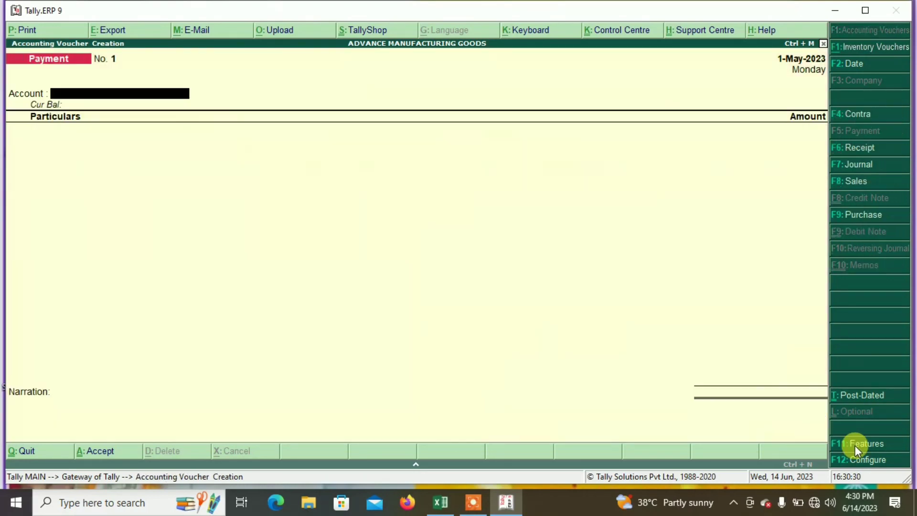
Step: Leave voucher entry and display the godown summary from the inventory statements for the Primary godown
key(Escape)
key(Return)
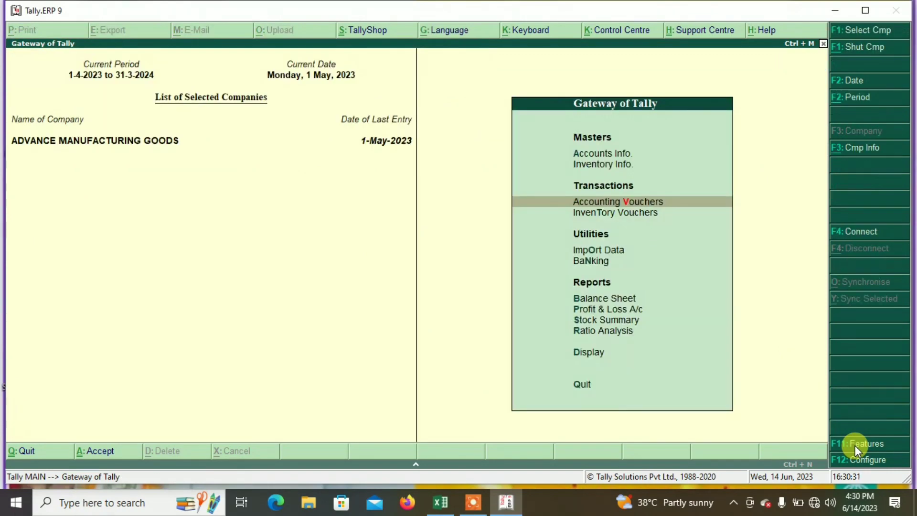
key(Down)
key(Down)
key(Down)
key(Down)
key(Down)
key(Down)
key(Down)
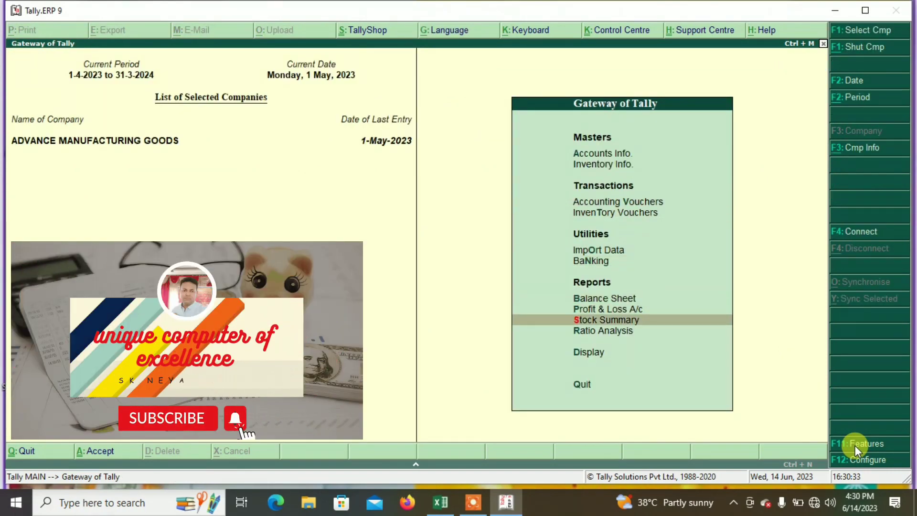
key(Down)
key(Return)
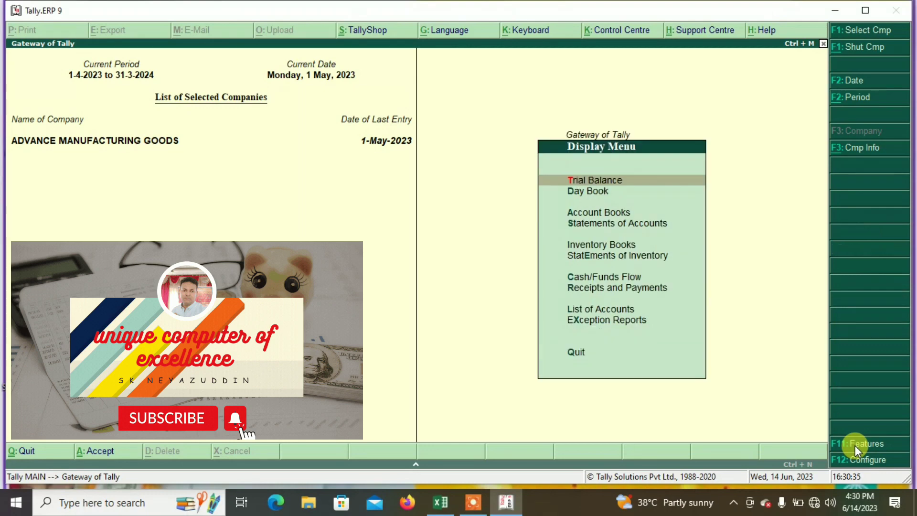
key(Down)
key(Down)
key(Down)
key(Down)
key(Down)
key(Return)
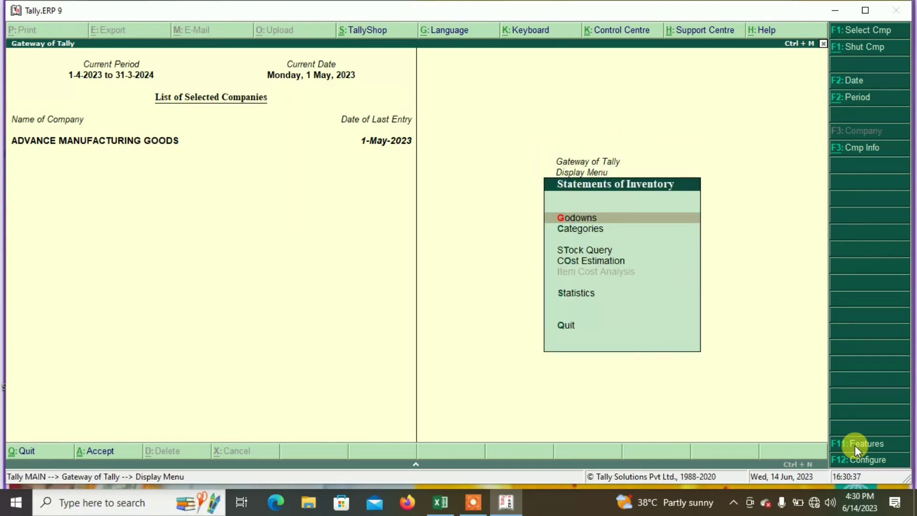
key(Return)
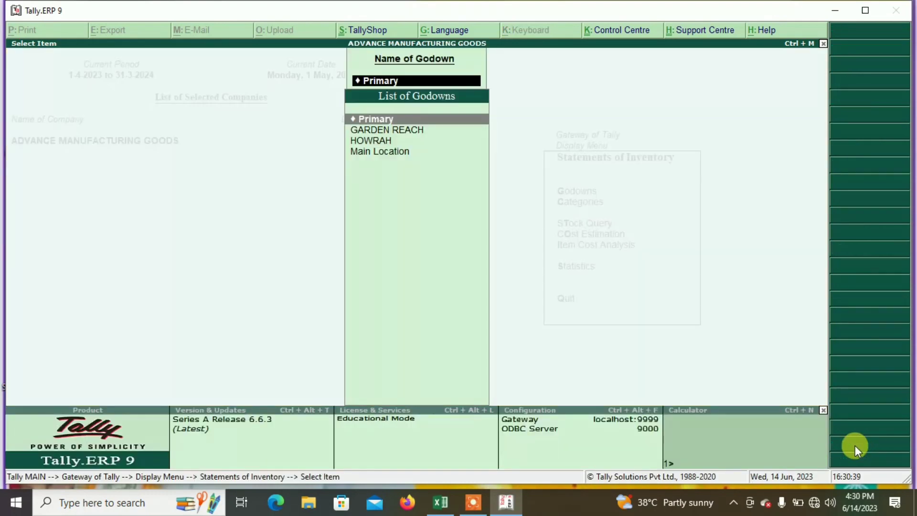
key(Down)
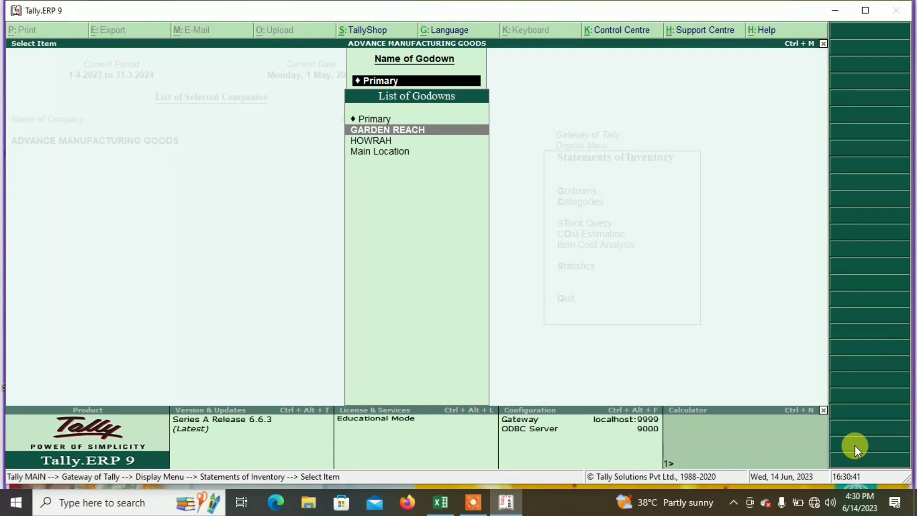
key(Up)
key(Return)
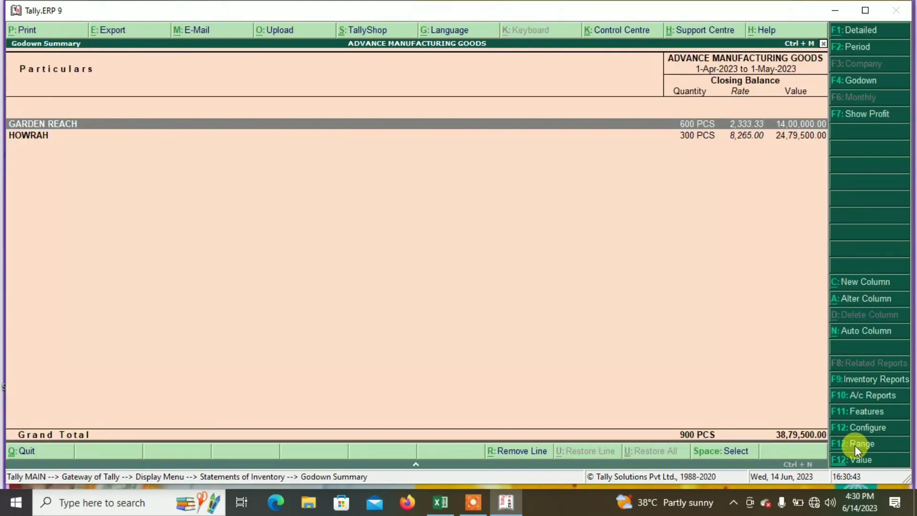
Step: Expand GARDEN REACH down to its stock items and HOWRAH to its stock group to examine the closing balances
key(shift+Return)
key(Down)
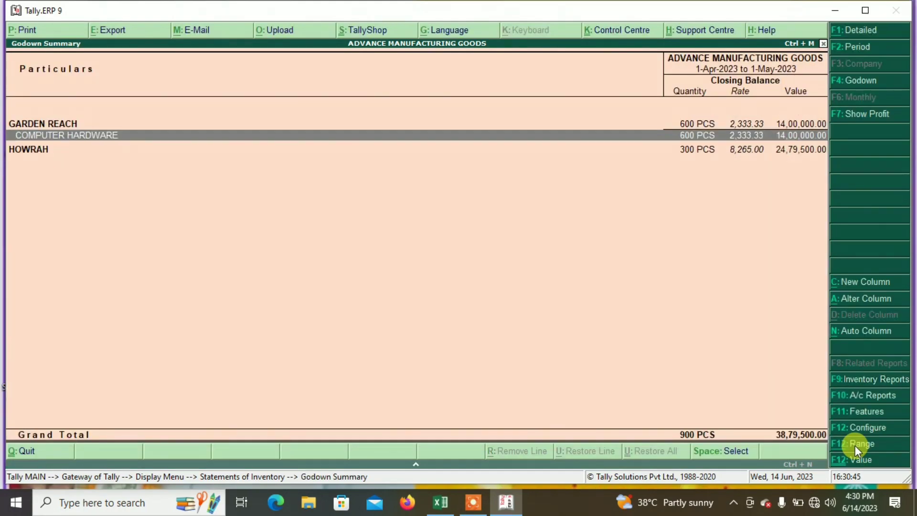
key(shift+Return)
key(Down)
key(Down)
key(Down)
key(Down)
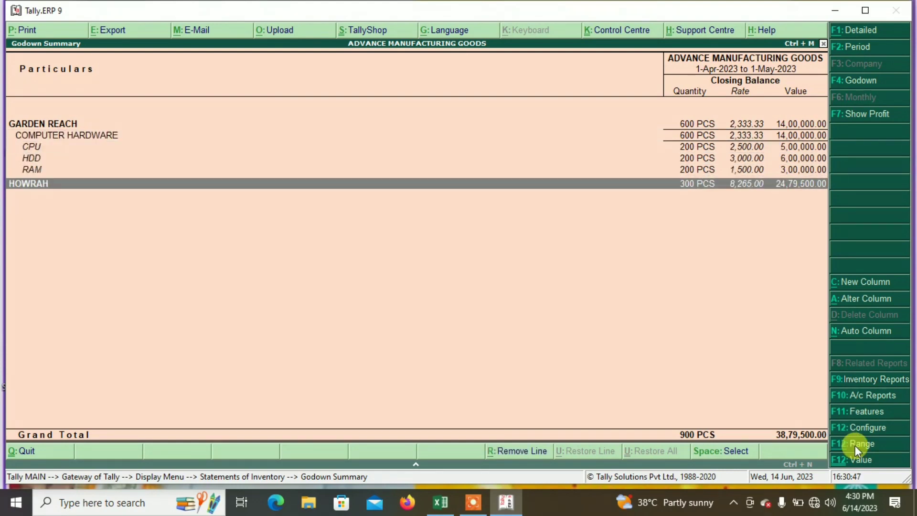
key(shift+Return)
key(Down)
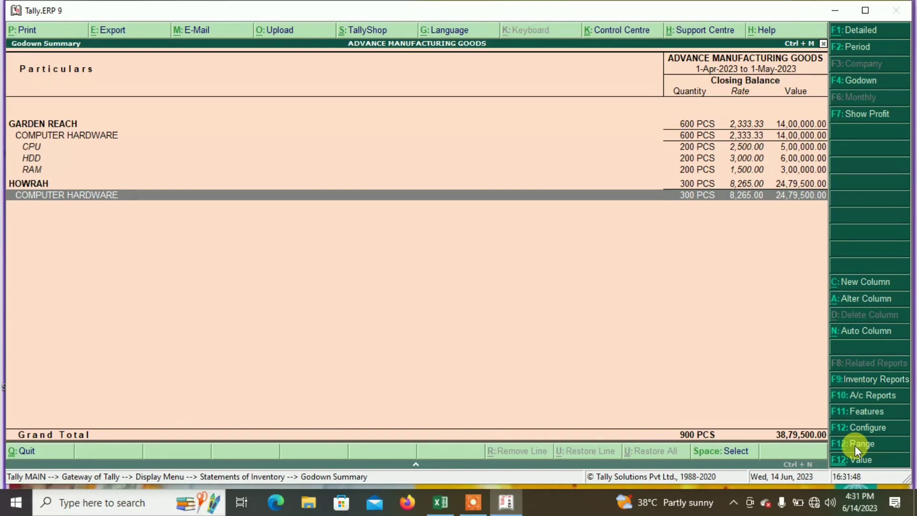
Step: Close the godown summary and return to accounting voucher entry
key(Escape)
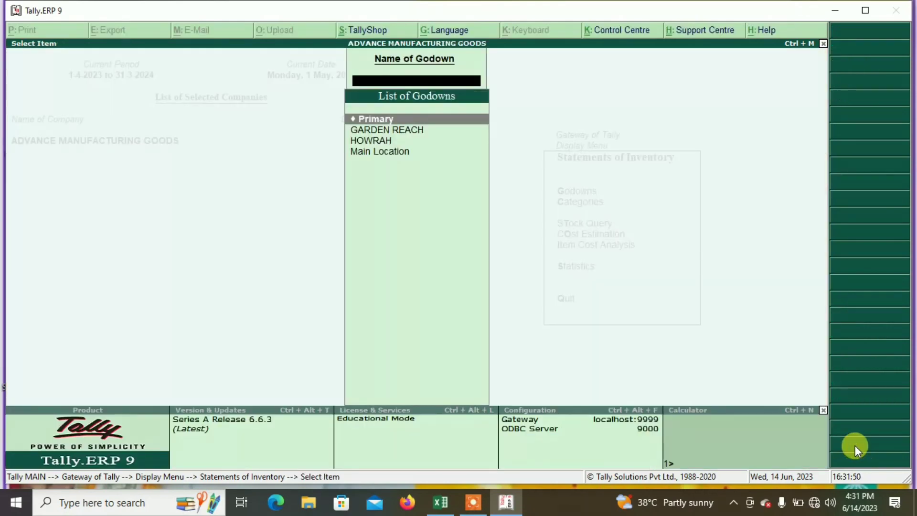
key(Escape)
key(Escape)
key(Up)
key(Up)
key(Up)
key(Up)
key(Up)
key(Up)
key(Up)
key(Up)
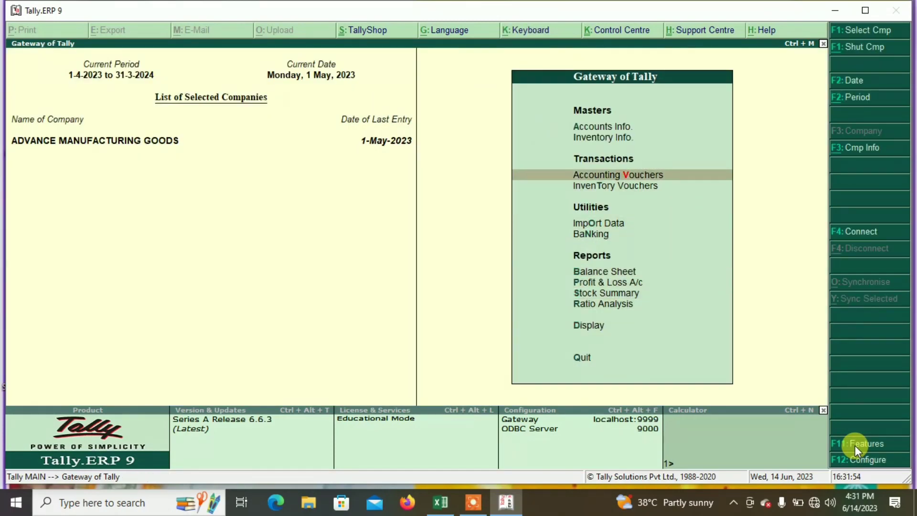
key(Return)
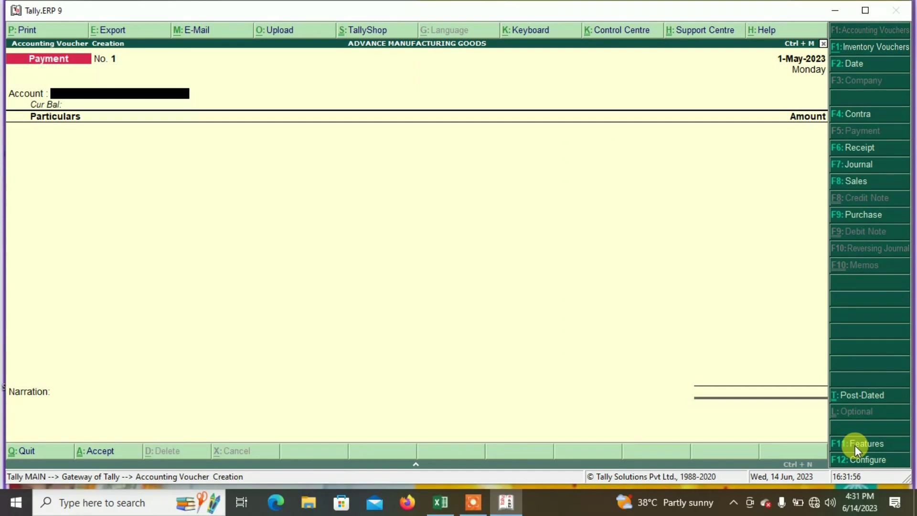
Step: Start a purchase voucher with supplier invoice number PB/001, the last listed party account as supplier, and PURCHASE A/C as the purchase ledger
click(848, 218)
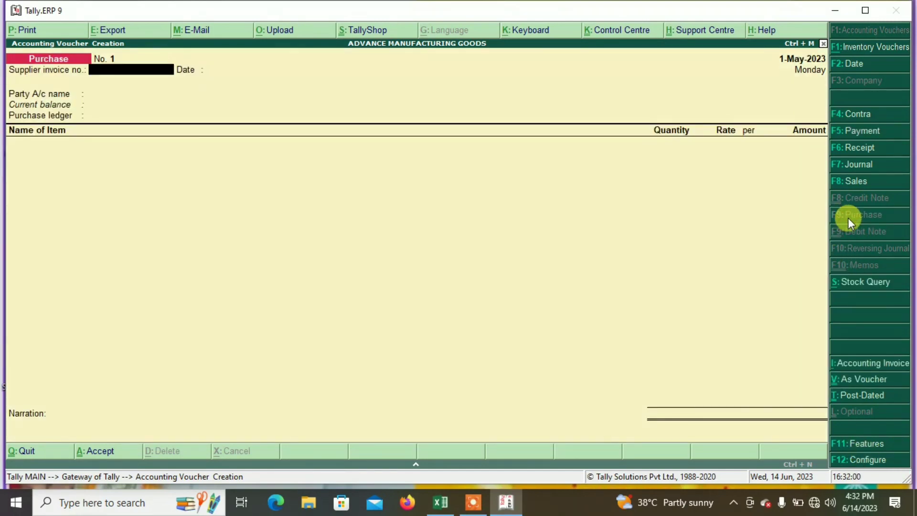
text(PB/001)
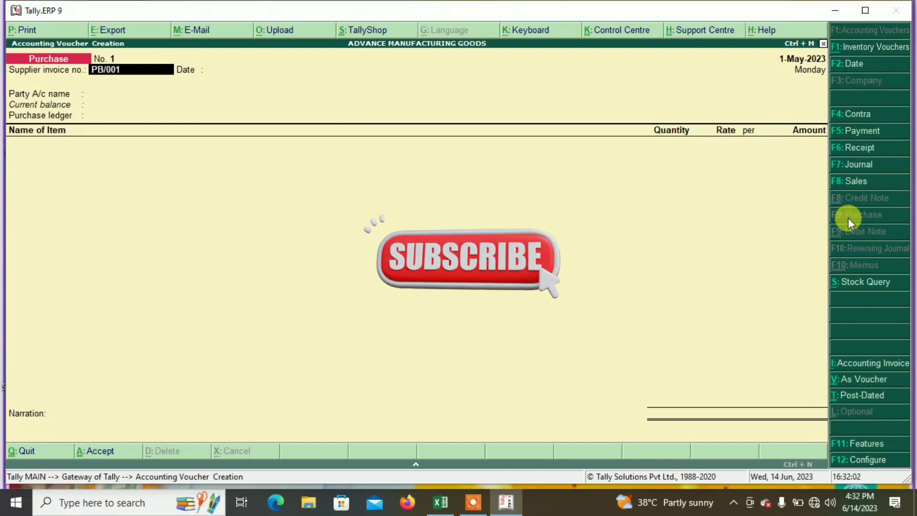
key(Return)
key(Return)
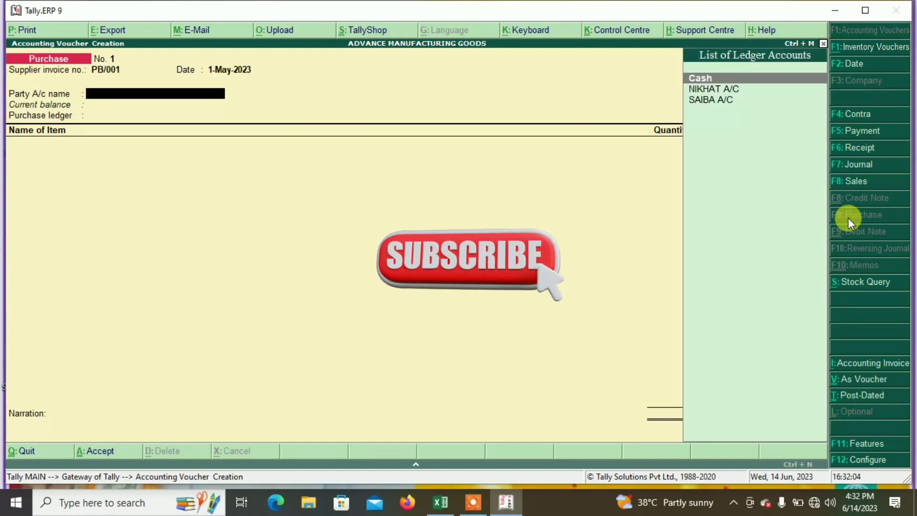
key(Down)
key(Down)
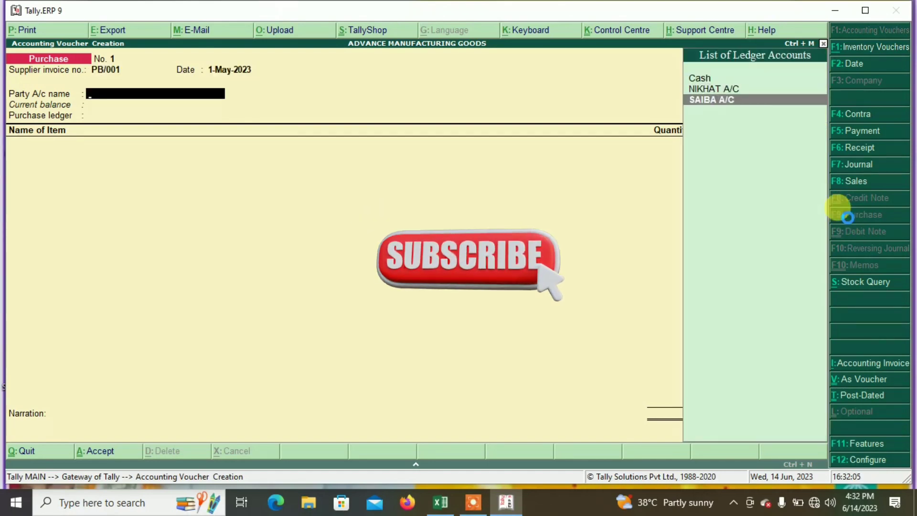
key(Return)
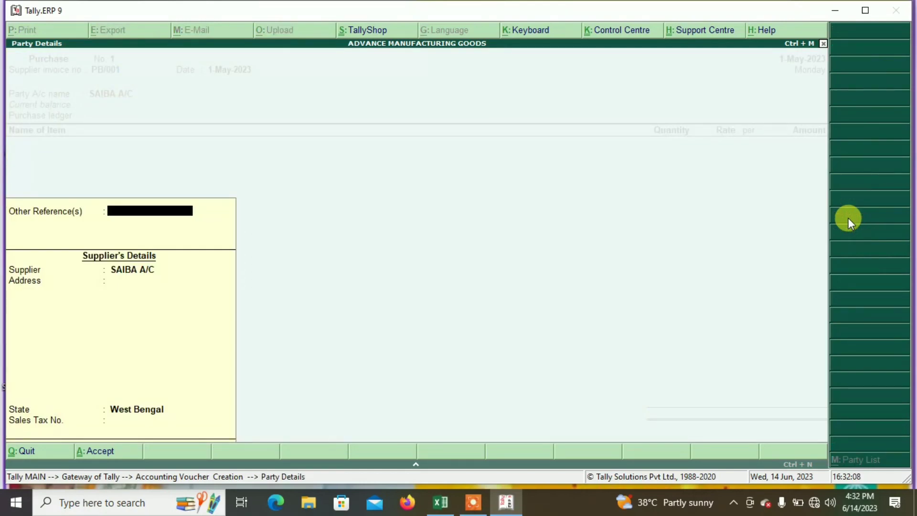
key(ctrl+a)
key(Return)
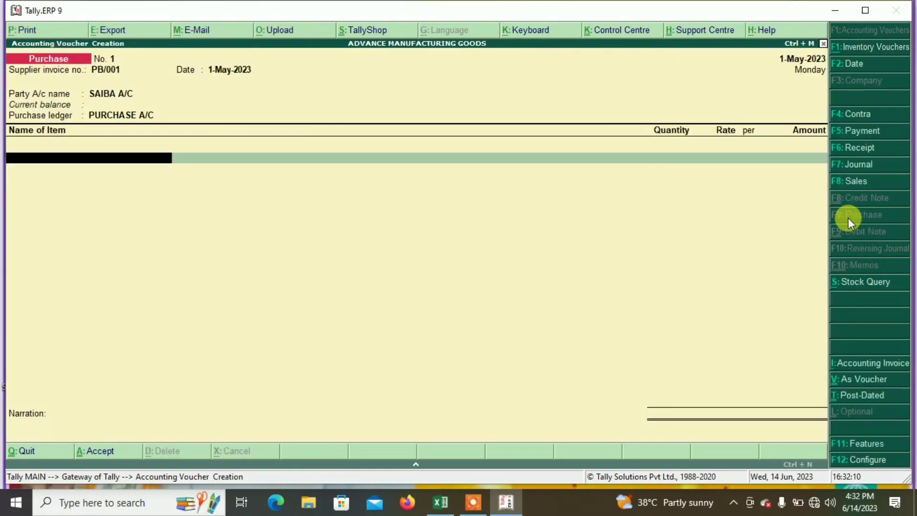
Step: Add CPU to the purchase with 800 PCS allocated to the GARDEN REACH godown at a rate of 2,500
text(C)
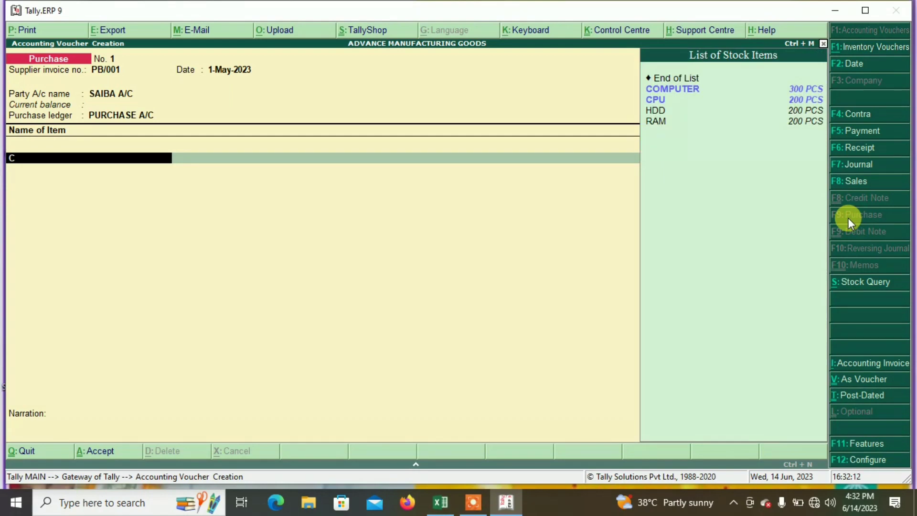
key(Down)
key(Return)
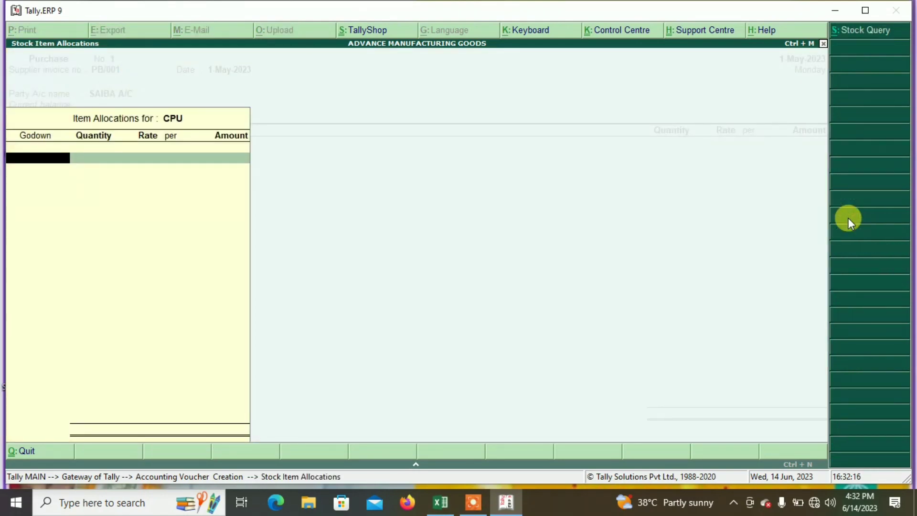
text(G)
key(Return)
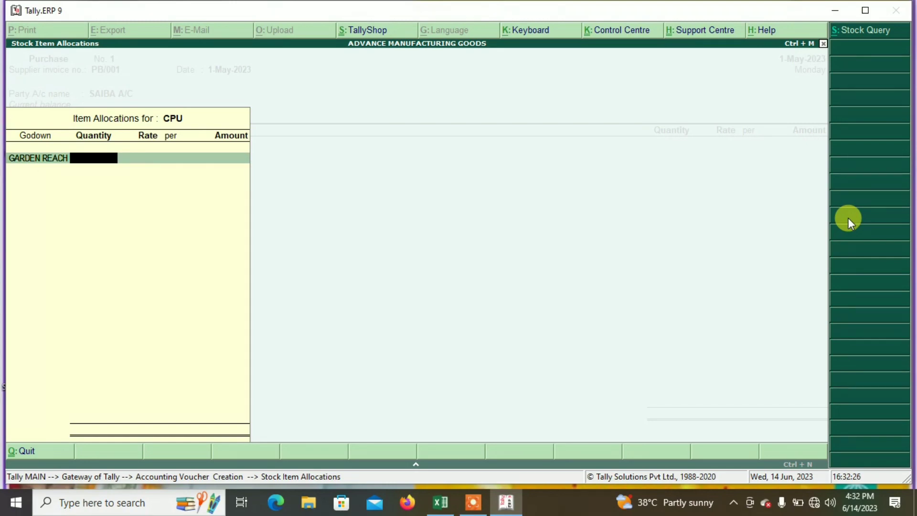
text(800)
key(Return)
key(Return)
key(Return)
key(Return)
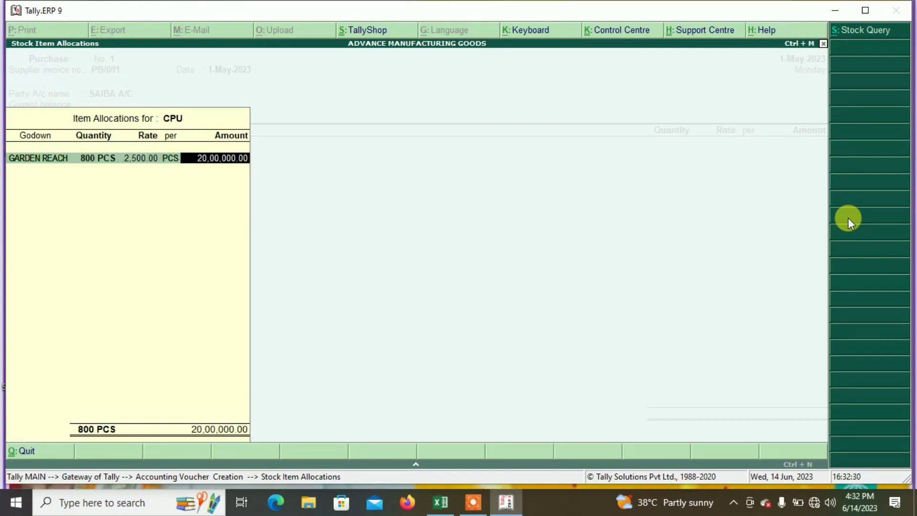
key(Return)
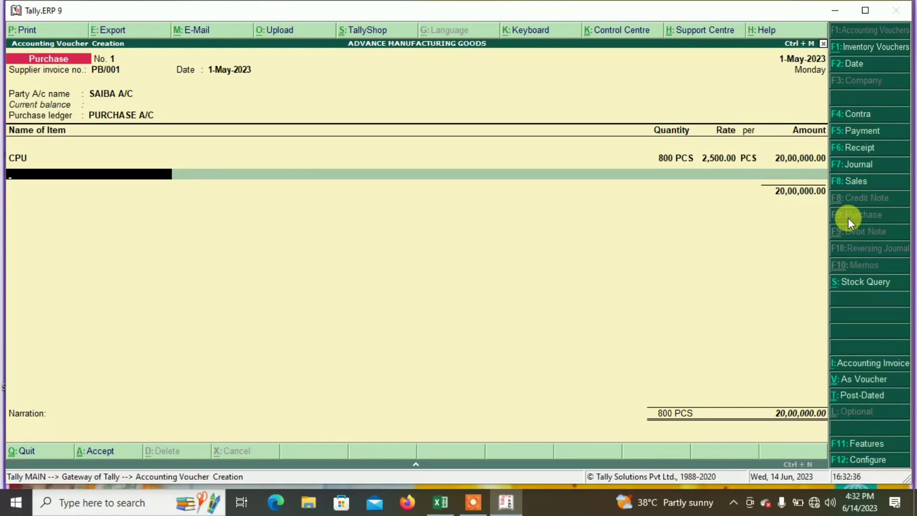
Step: Add HDD to the purchase with 800 PCS allocated to the GARDEN REACH godown at a rate of 3,000
text(H)
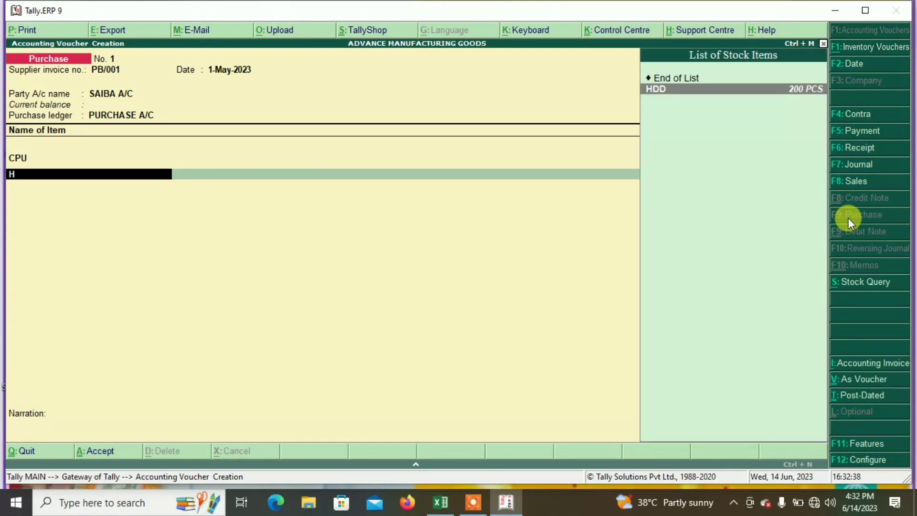
key(Return)
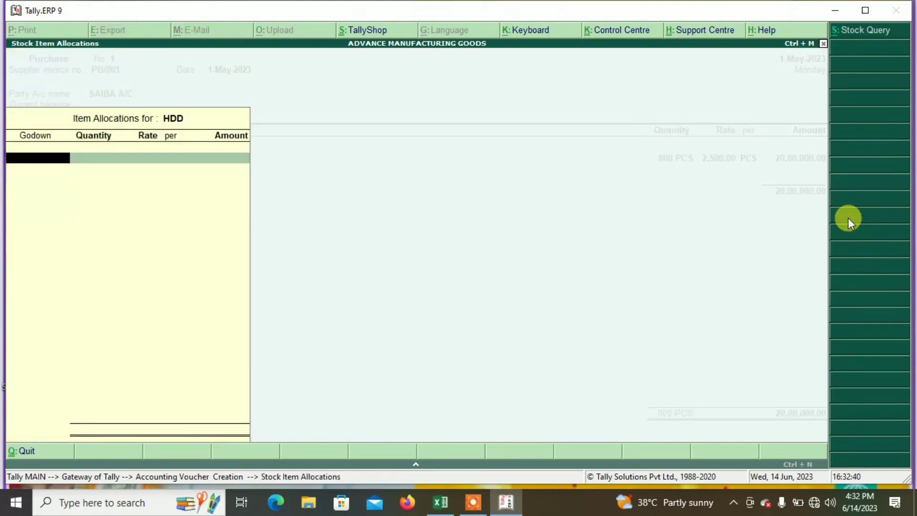
key(Return)
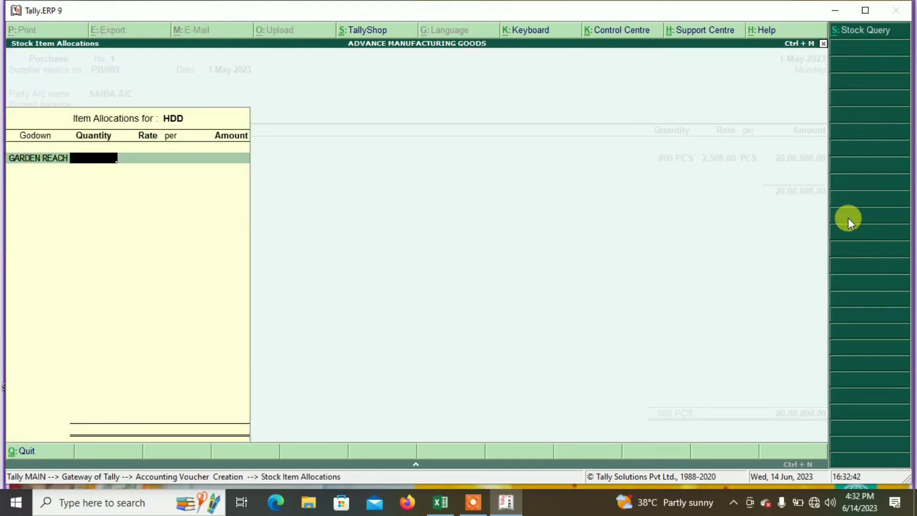
text(800)
key(Return)
key(Return)
key(Return)
key(Return)
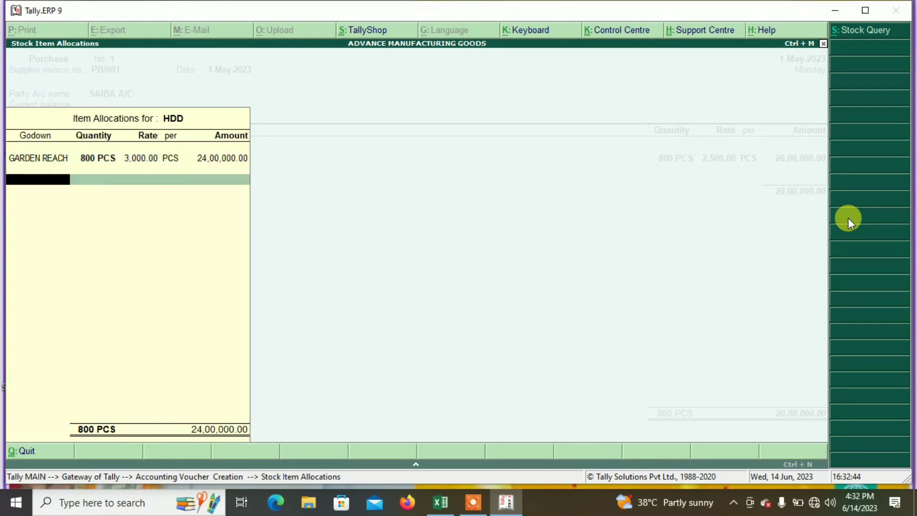
key(Return)
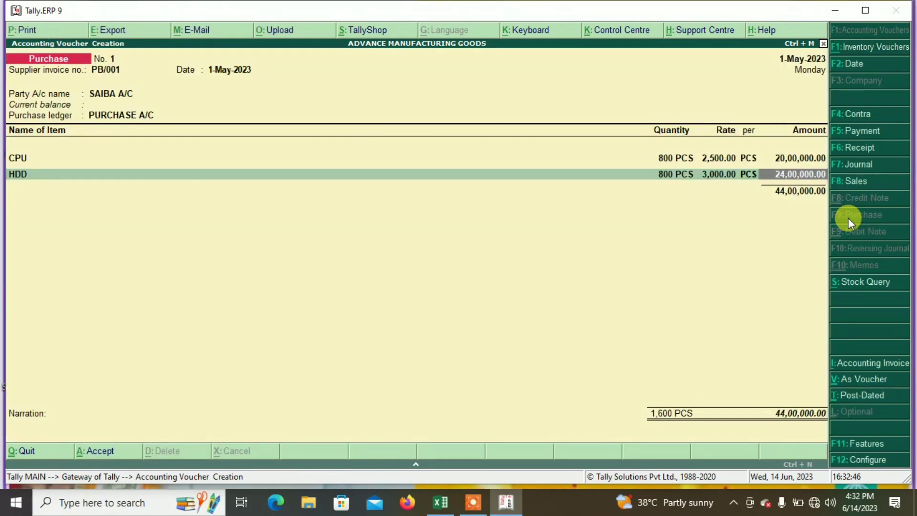
key(Return)
Step: Add RAM to the purchase with 800 PCS allocated to the GARDEN REACH godown at a rate of 1,500
text(R)
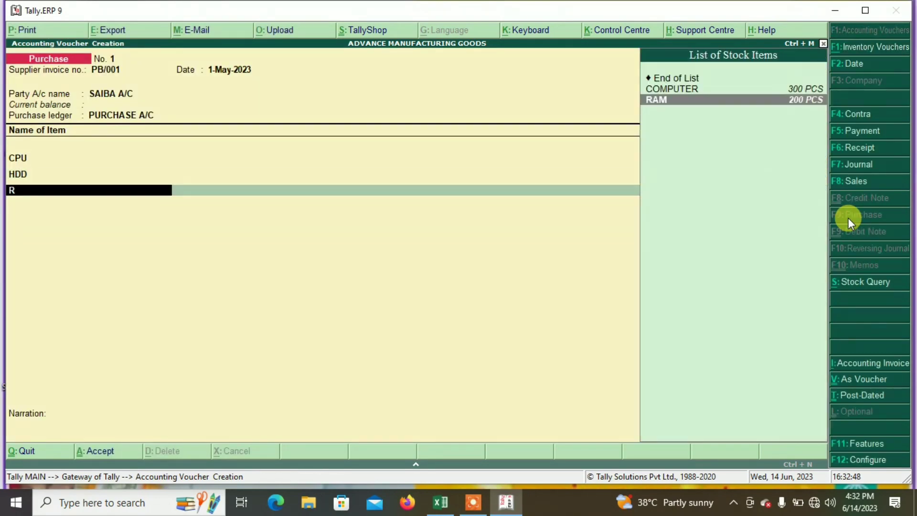
key(Return)
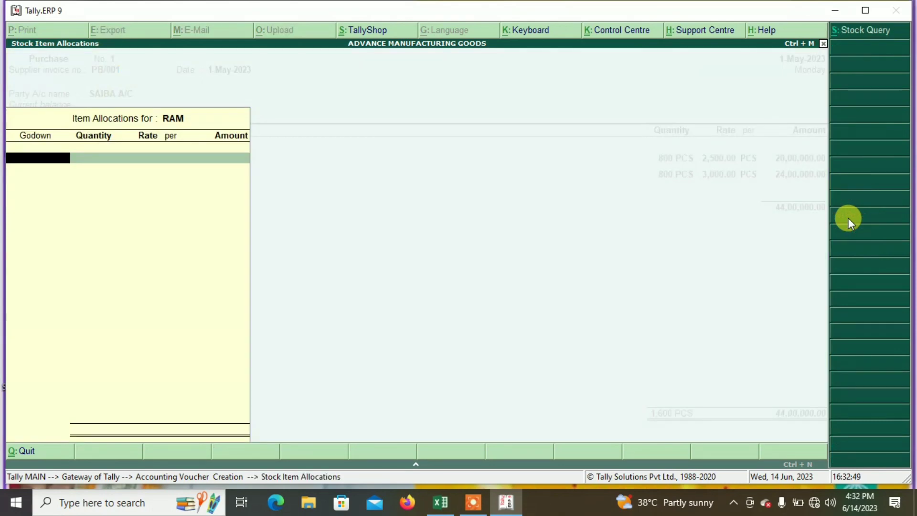
text(G)
key(Return)
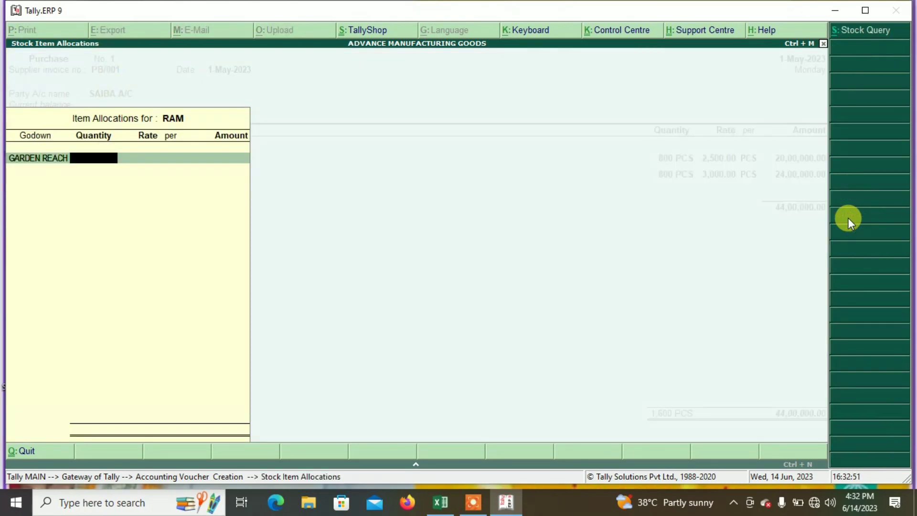
text(800)
key(Return)
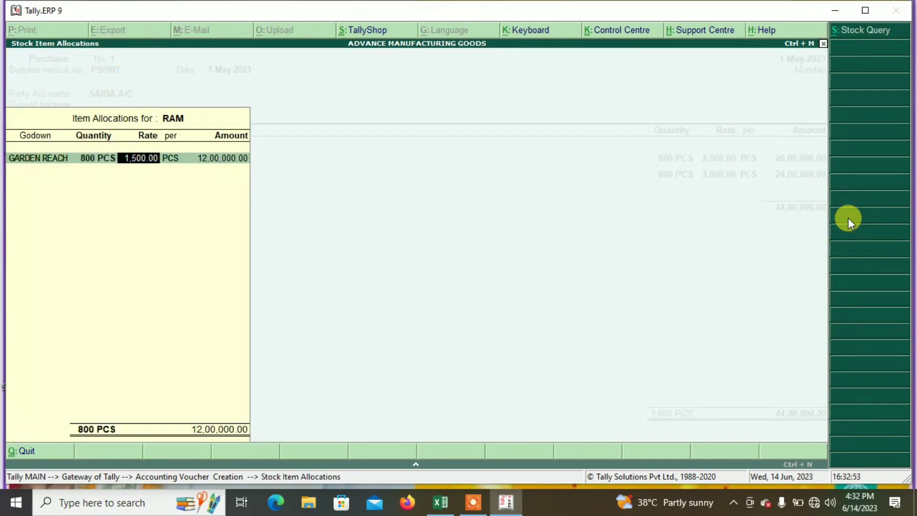
key(Return)
key(Return)
key(Return)
key(Return)
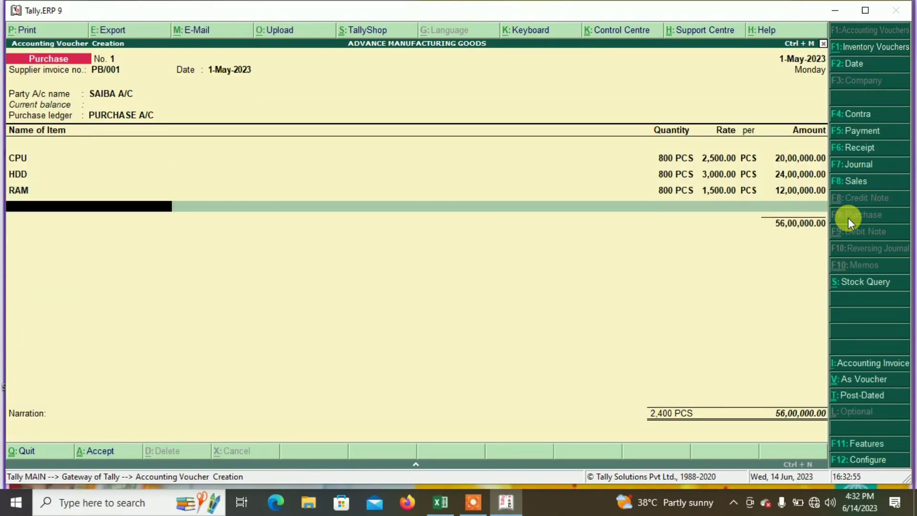
Step: End the item list, save the purchase voucher without a narration and leave voucher entry
key(Return)
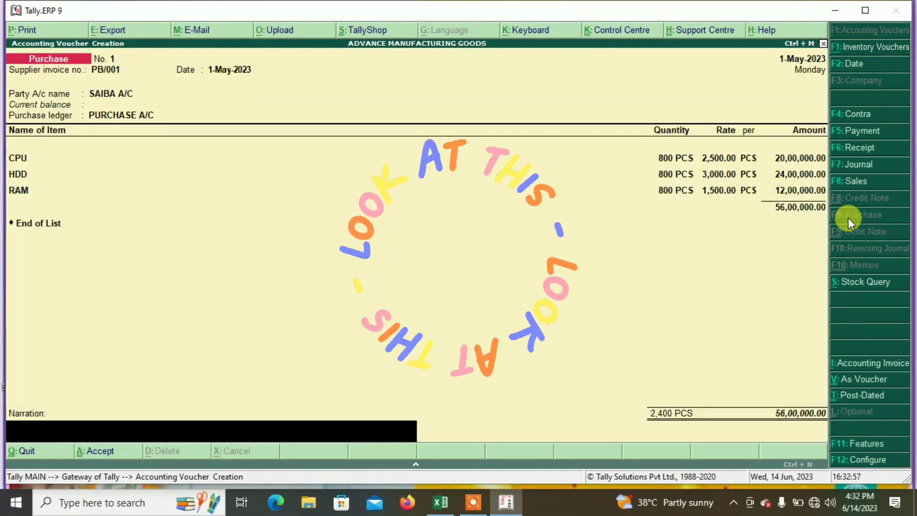
key(Return)
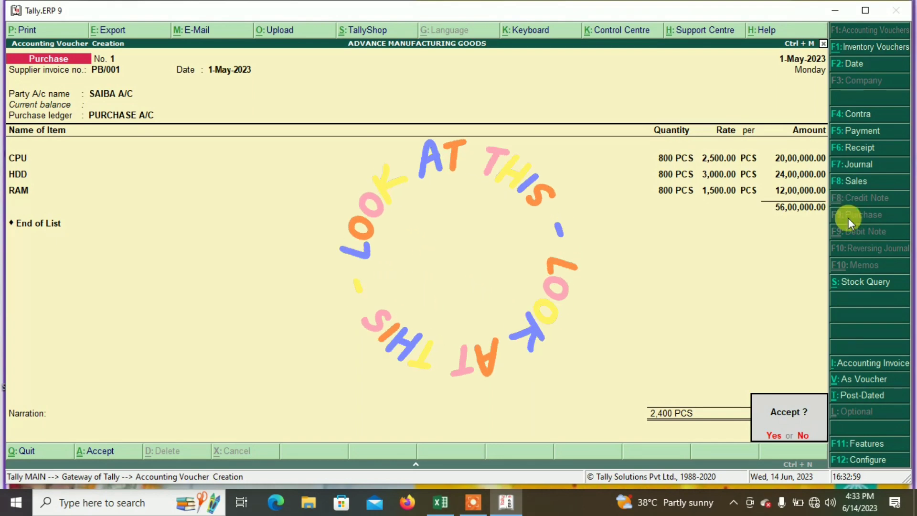
key(Return)
key(Escape)
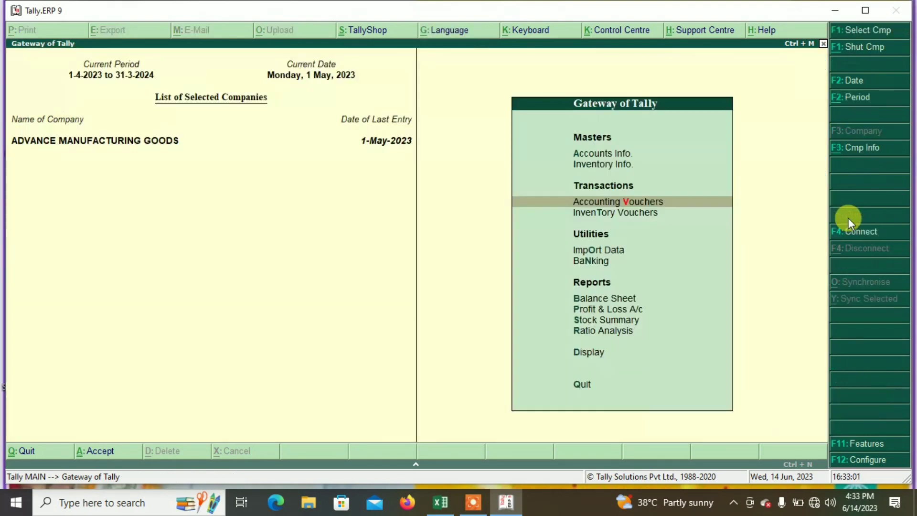
Step: Display the Stock Summary and expand the COMPUTER HARDWARE group to its stock items
key(Down)
key(Down)
key(Down)
key(Down)
key(Down)
key(Down)
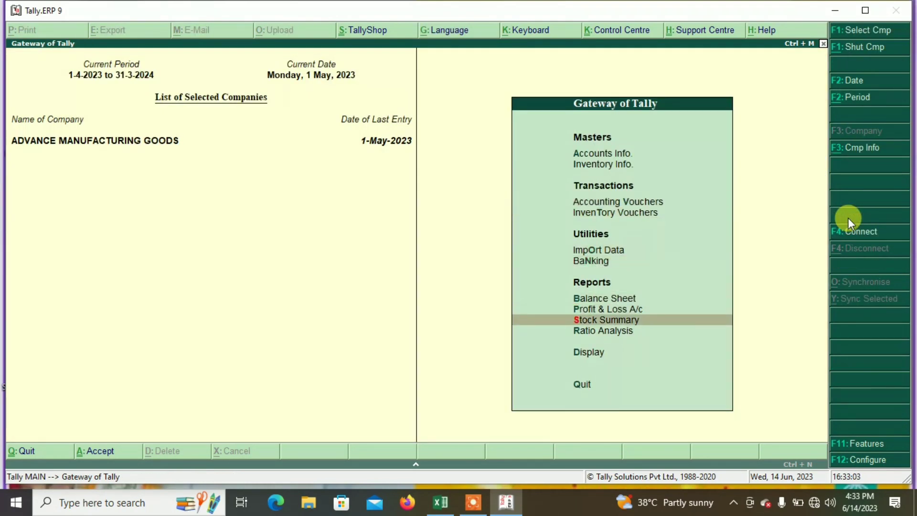
key(Return)
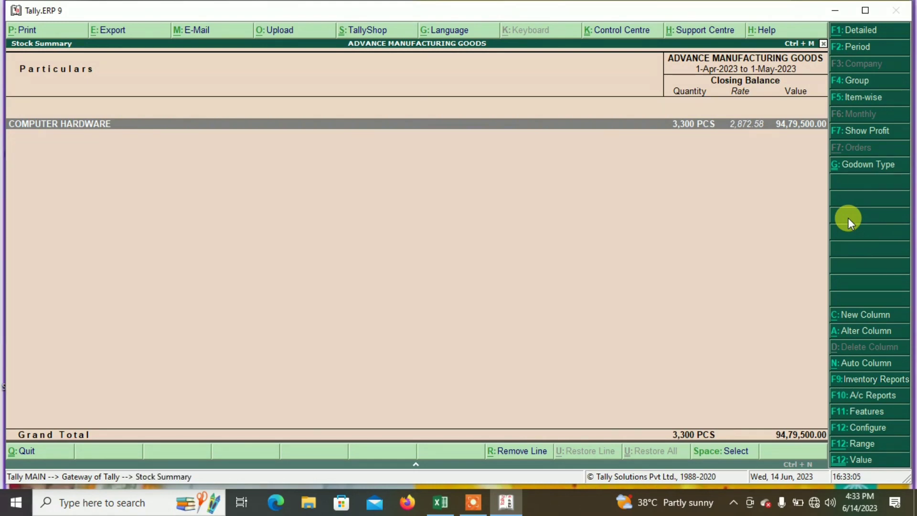
key(shift+Return)
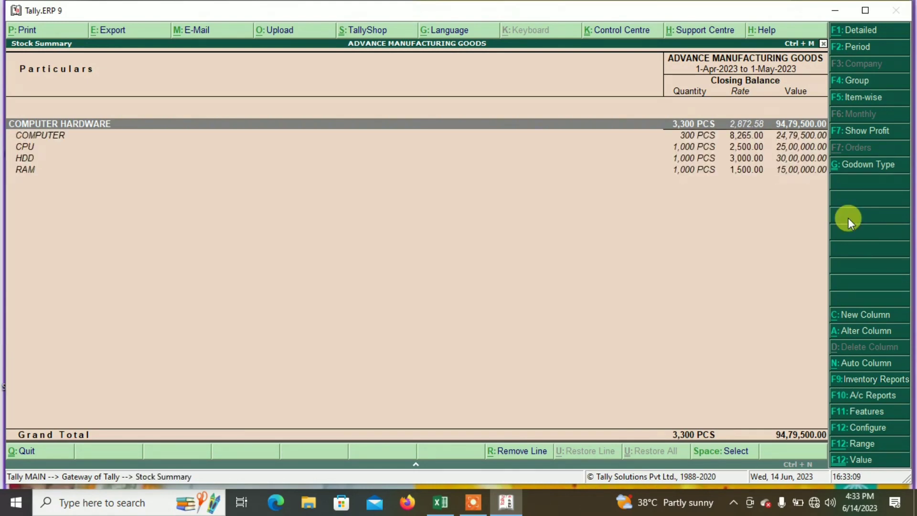
Step: Examine the closing balances of COMPUTER, CPU, HDD and RAM, and close the stock summary
key(Down)
key(Down)
key(Down)
key(Down)
key(Up)
key(Up)
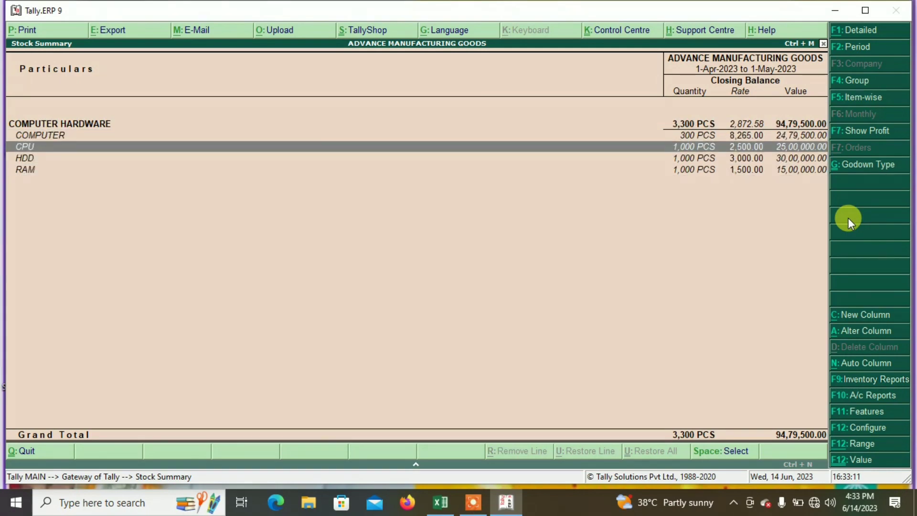
key(Down)
key(Down)
key(Escape)
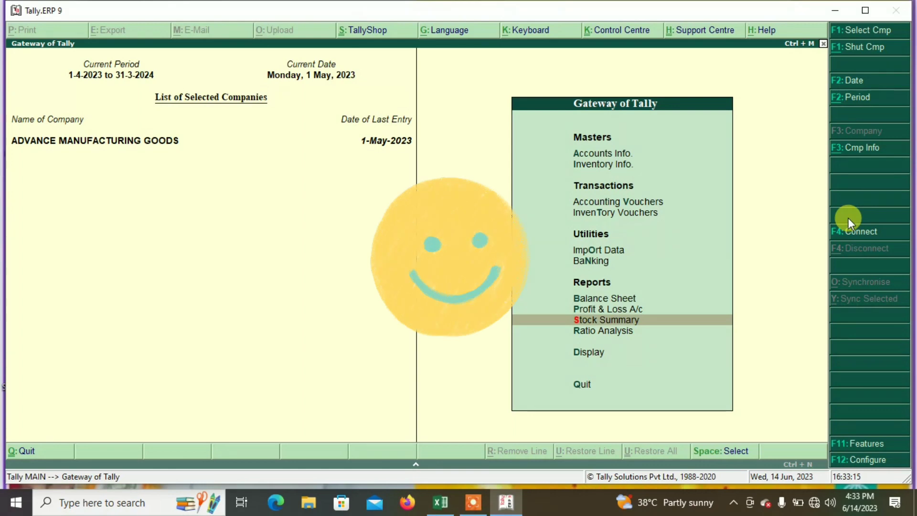
Step: Create a new MFG. JOURNAL voucher and set its date to 1-6-2023
key(Up)
key(Up)
key(Up)
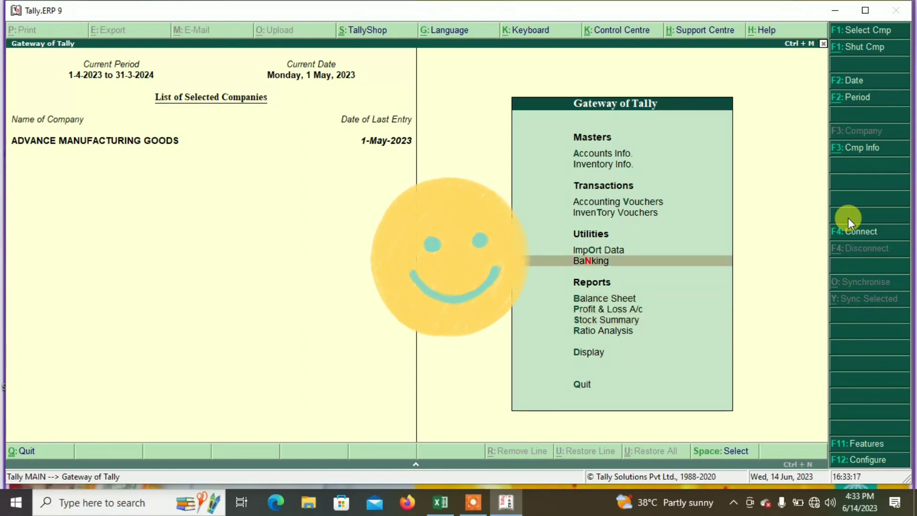
key(Up)
key(Up)
key(Up)
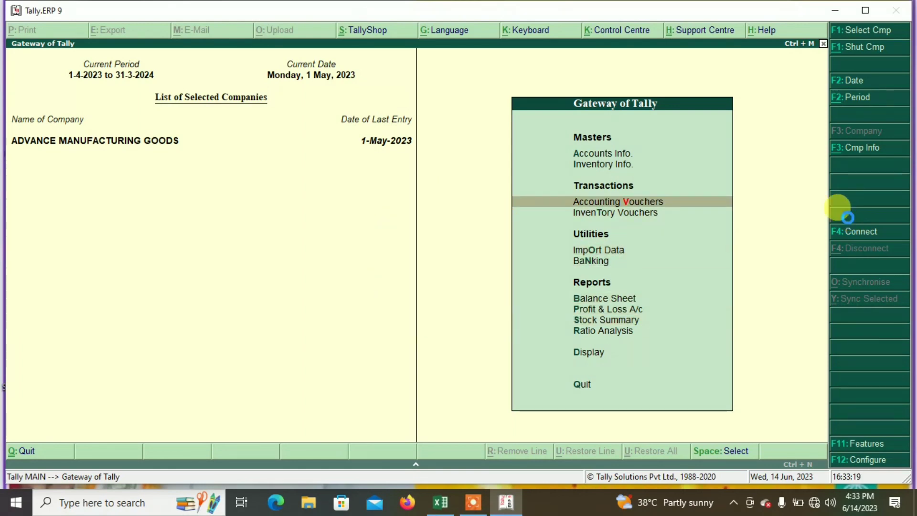
key(Return)
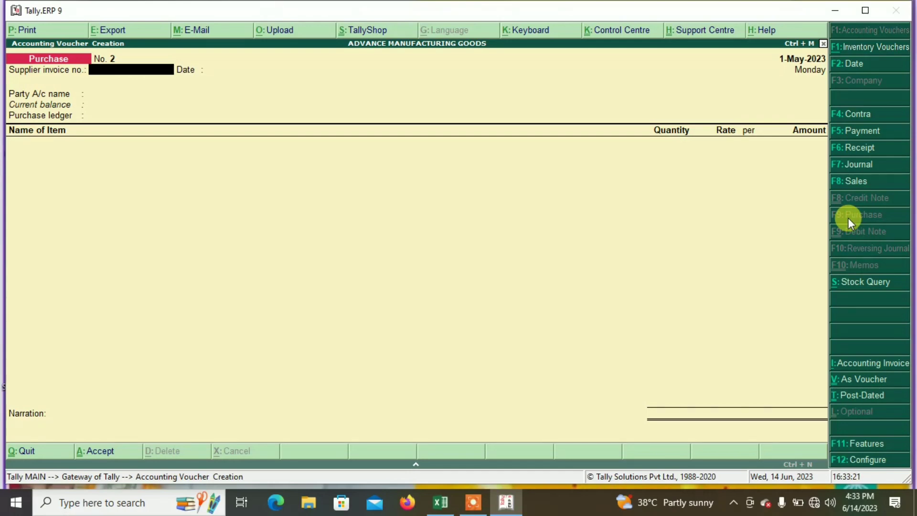
key(alt+F7)
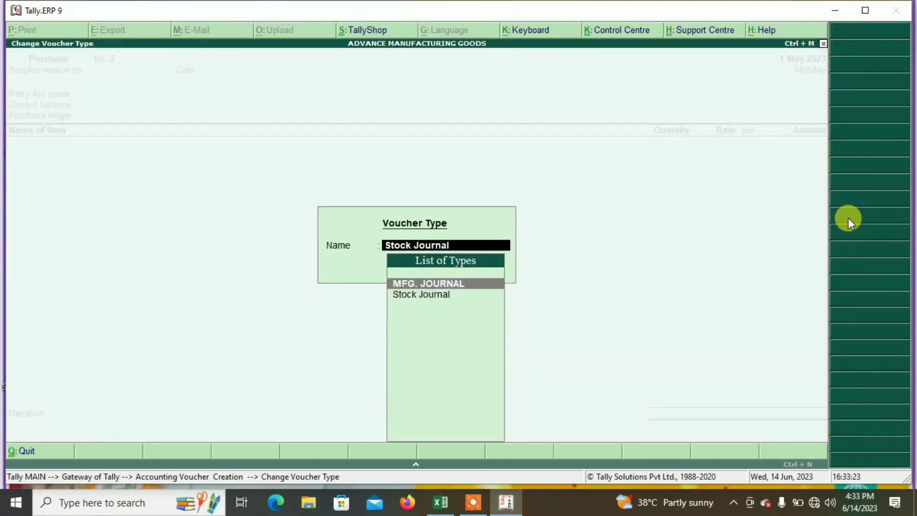
key(Return)
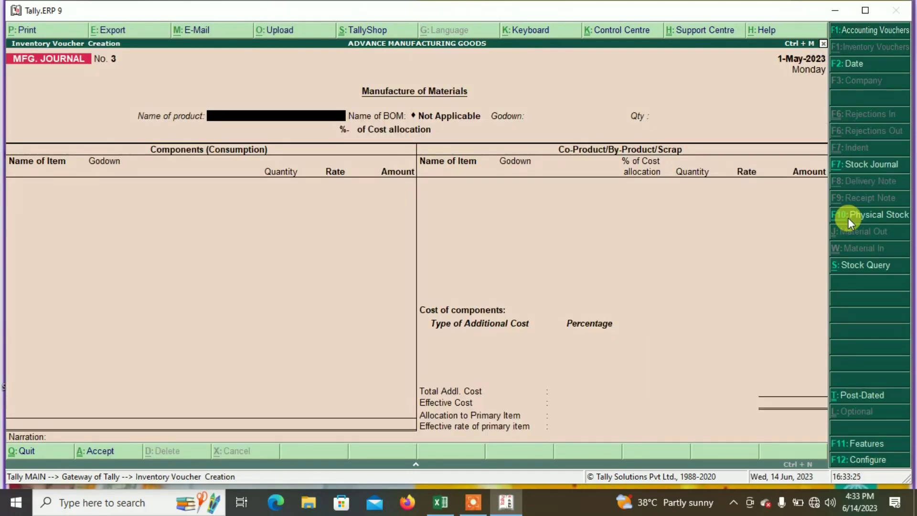
key(F2)
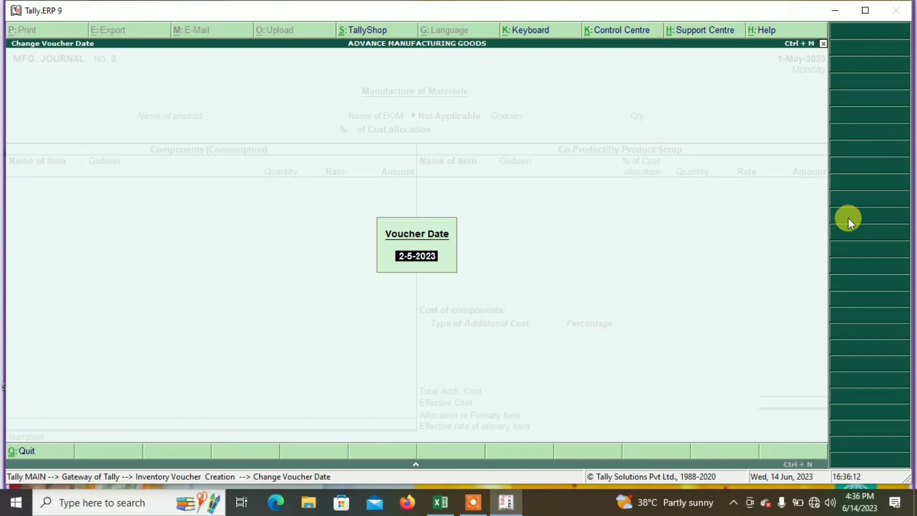
text(1-6)
key(Return)
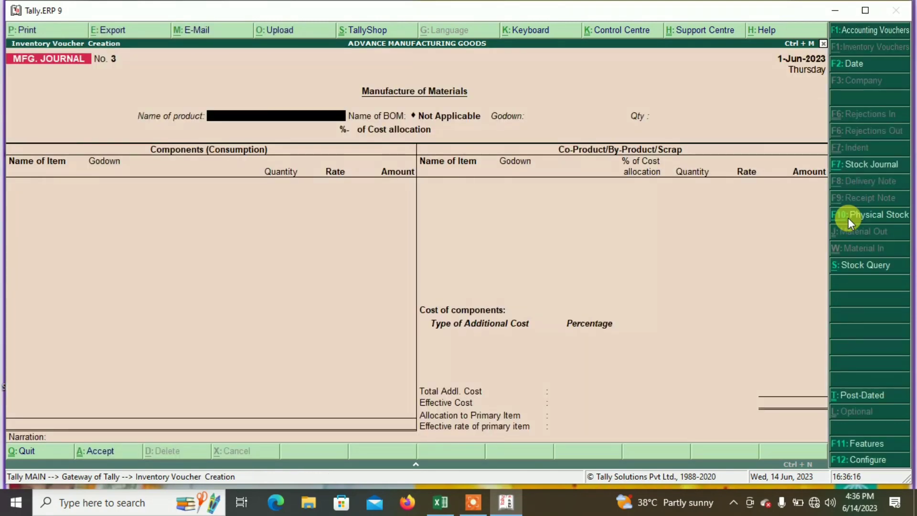
Step: Enter COMPUTER as the manufactured product with HOWRAH as its godown and a quantity of 1,000 PCS
text(Co)
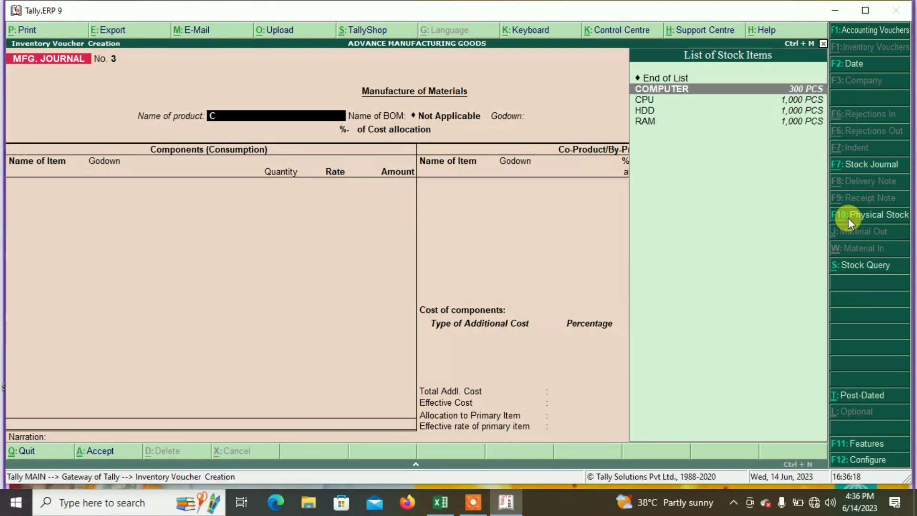
key(Return)
text(H)
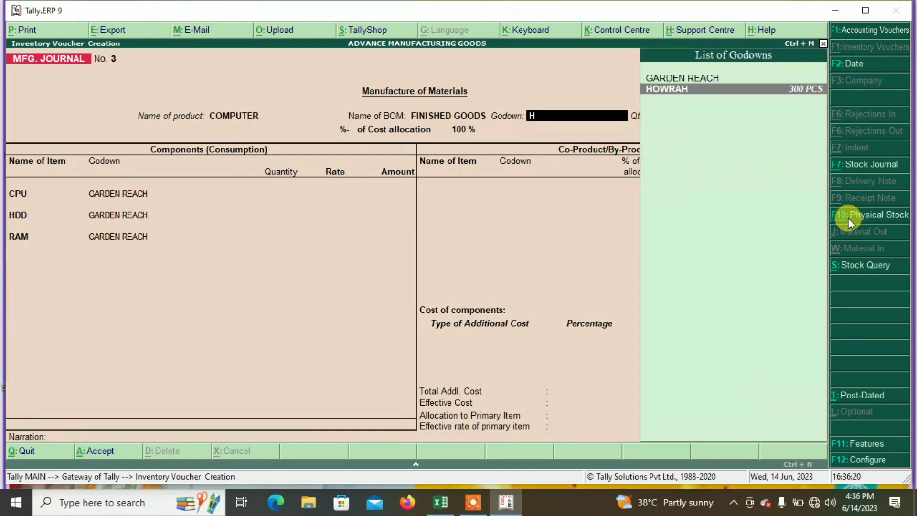
key(Return)
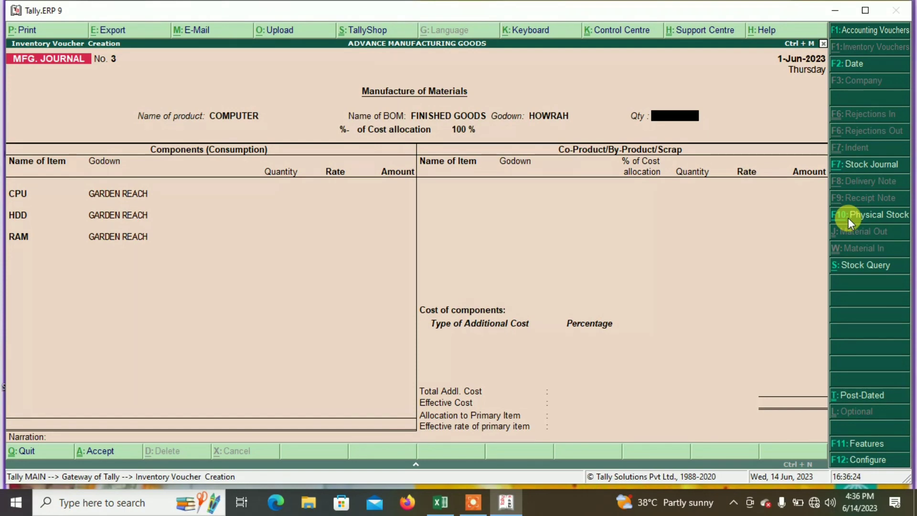
text(1000)
key(Return)
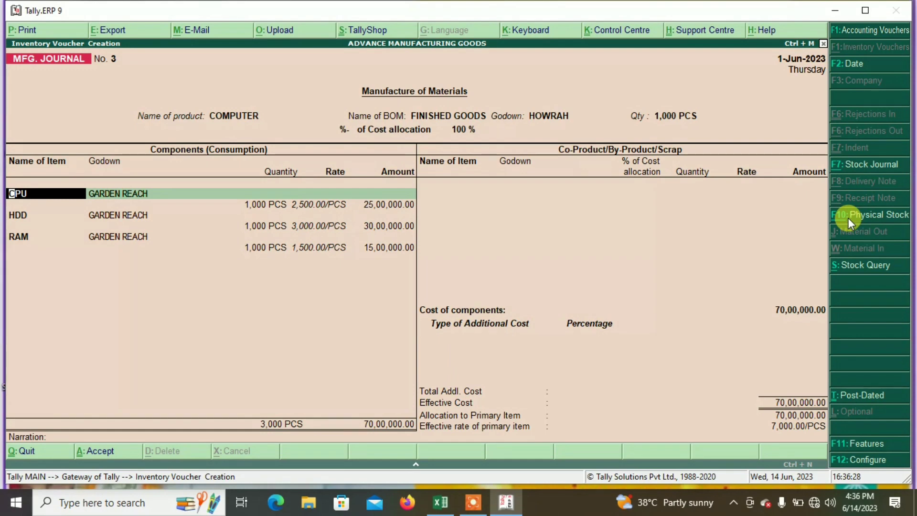
Step: Go through the CPU, HDD and RAM component lines, keeping their GARDEN REACH godown, quantities and rates
key(Return)
key(Return)
key(Return)
key(Return)
key(Return)
key(Return)
key(Return)
key(Return)
key(Return)
key(Return)
key(Return)
key(Return)
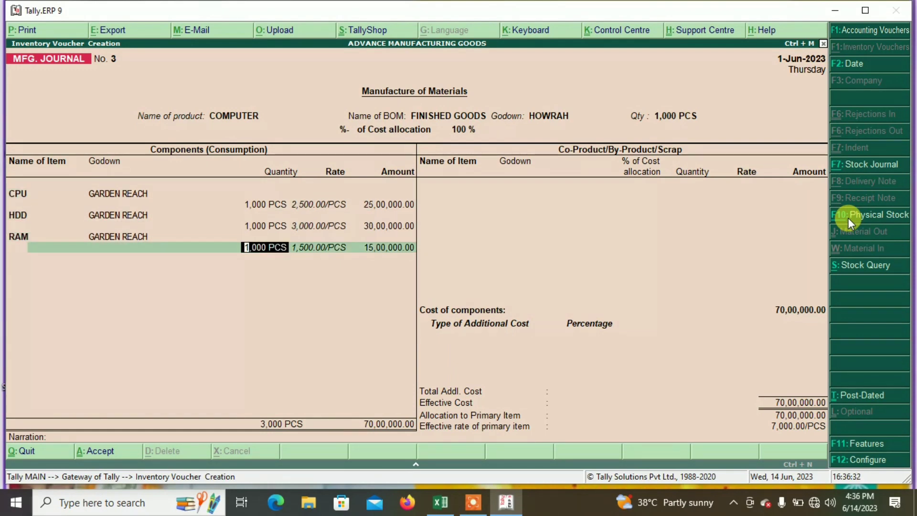
Step: Go back to the COMPUTER quantity and change it to 1,100 PCS
key(BackSpace)
key(BackSpace)
key(BackSpace)
key(BackSpace)
key(BackSpace)
key(BackSpace)
key(BackSpace)
key(BackSpace)
key(BackSpace)
key(BackSpace)
key(BackSpace)
key(BackSpace)
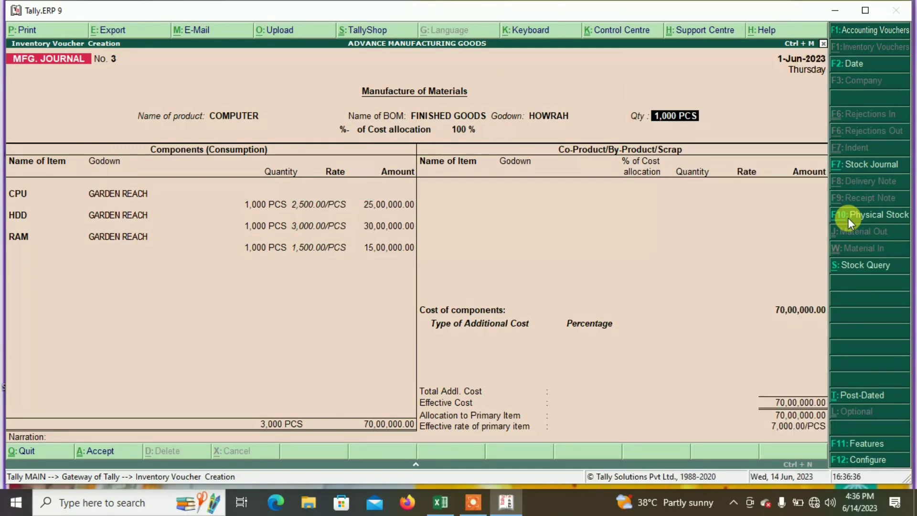
text(1,)
text(100)
key(Return)
key(Return)
key(Return)
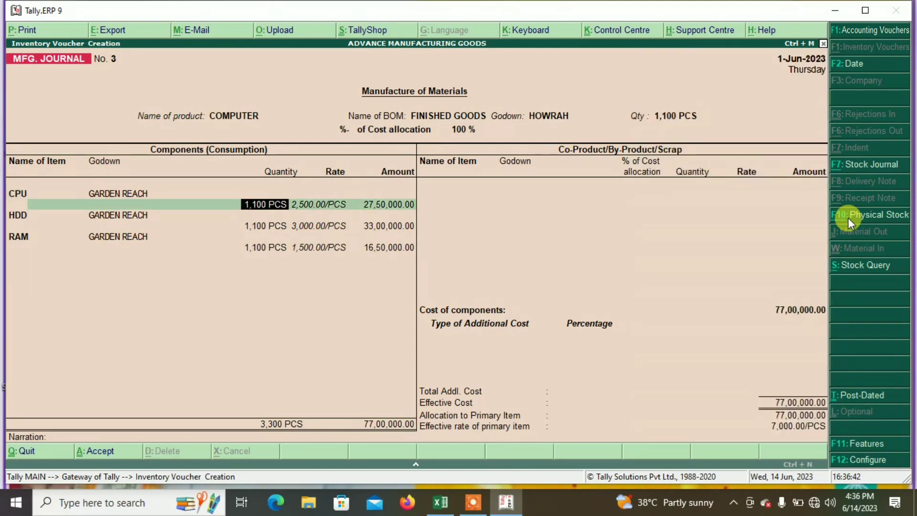
Step: Set the COMPUTER quantity back to 1,000 PCS and proceed to the CPU component line
key(BackSpace)
key(BackSpace)
key(BackSpace)
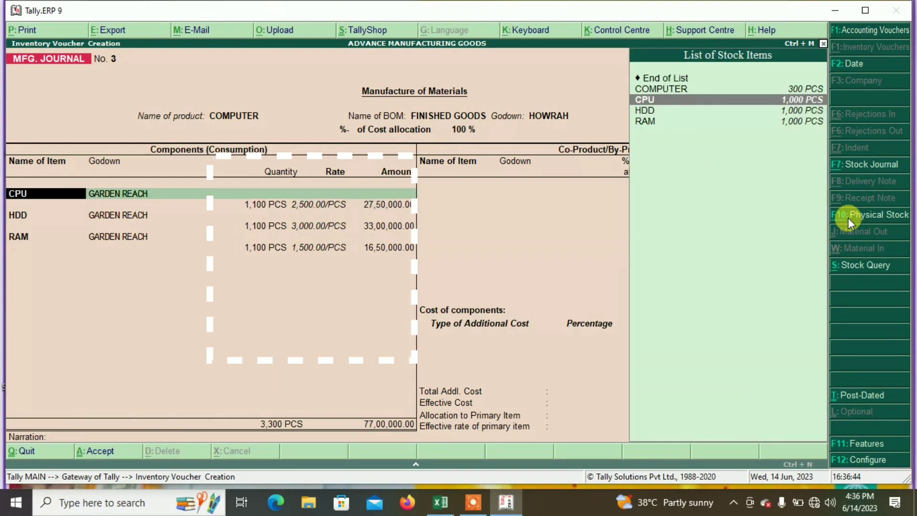
text(1000)
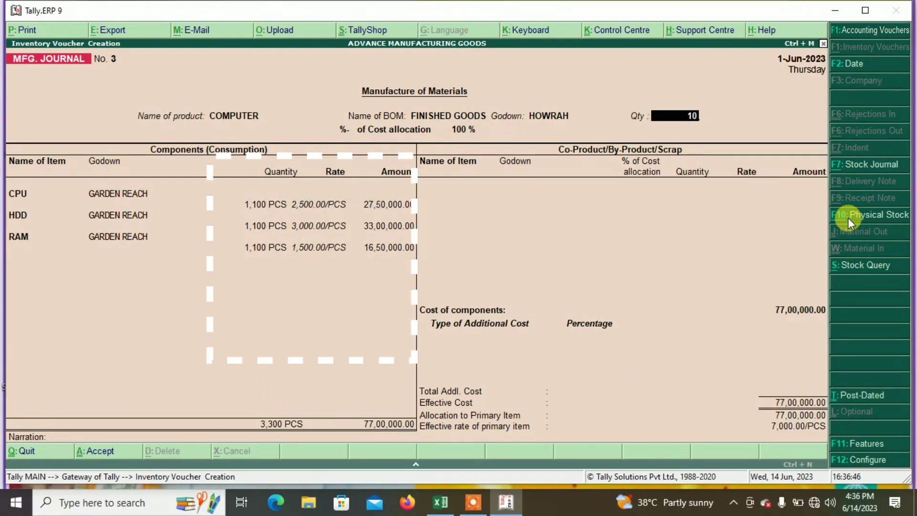
key(Return)
key(Return)
key(Return)
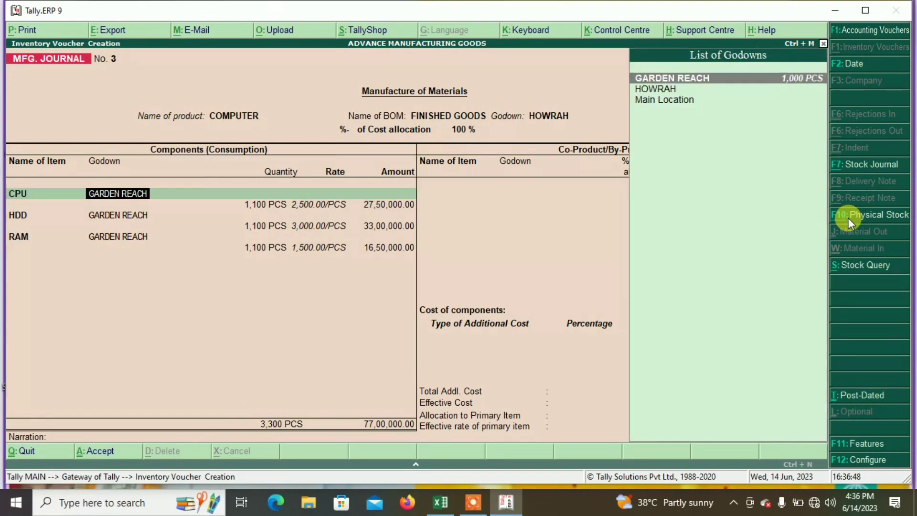
key(Return)
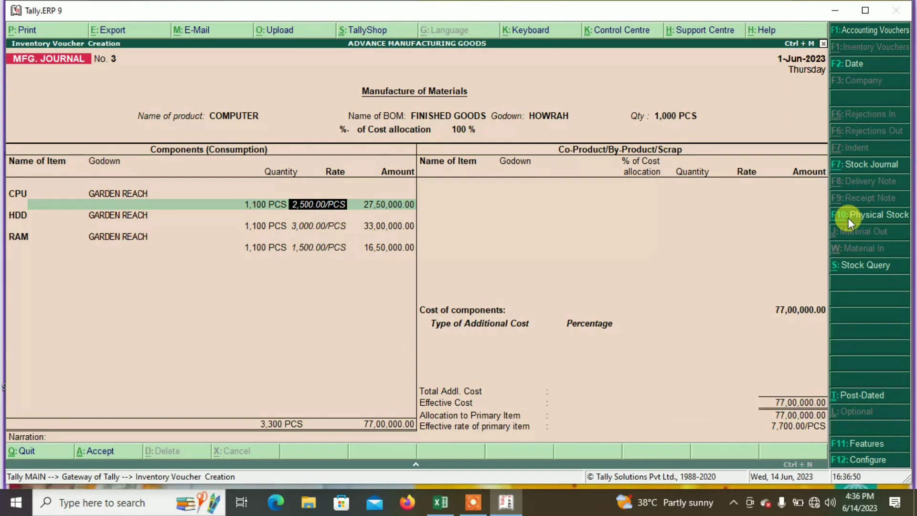
Step: Discard the unsaved manufacturing journal and leave voucher entry
key(BackSpace)
key(BackSpace)
key(BackSpace)
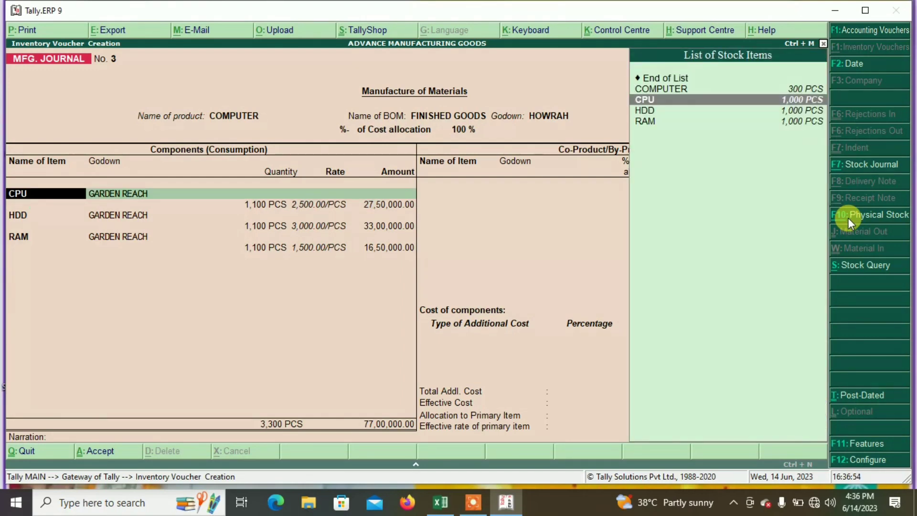
key(Escape)
key(y)
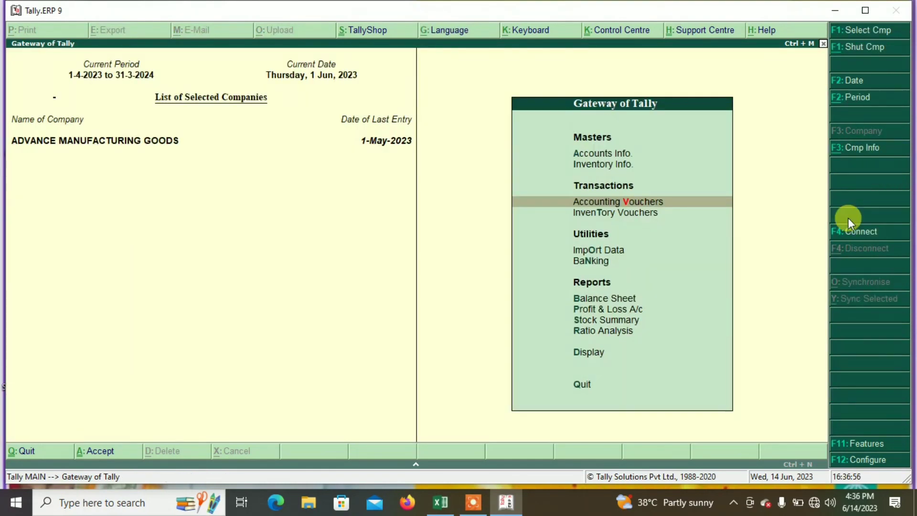
Step: Start a fresh MFG. JOURNAL voucher and choose COMPUTER as the product with the FINISHED GOODS bill of materials
key(Return)
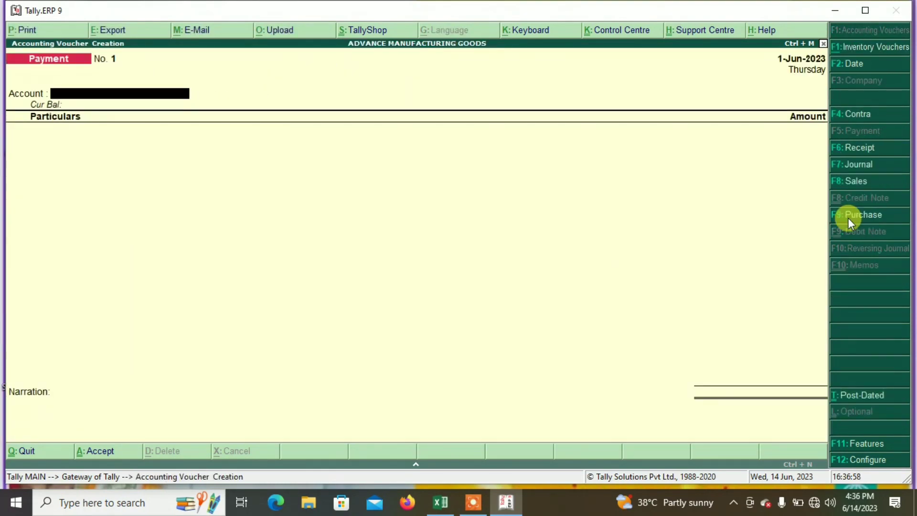
key(alt+F7)
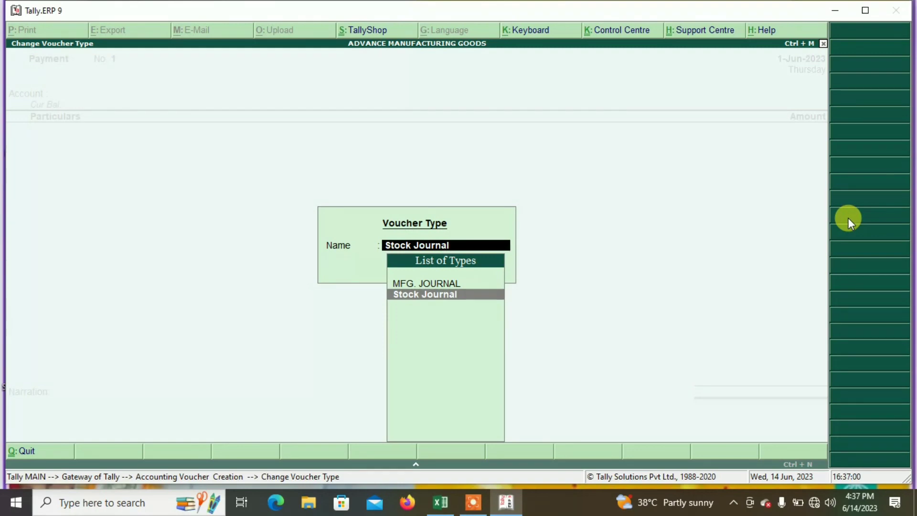
key(Up)
key(Return)
text(C)
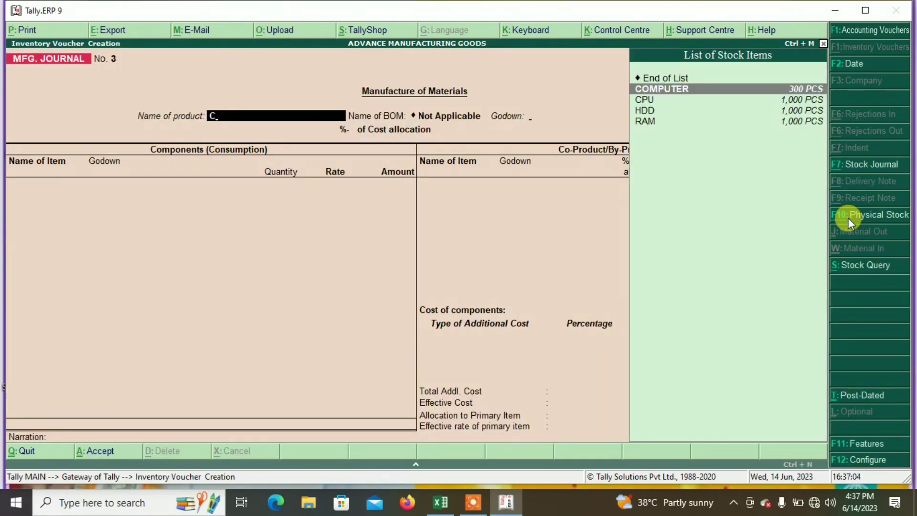
key(Return)
key(Return)
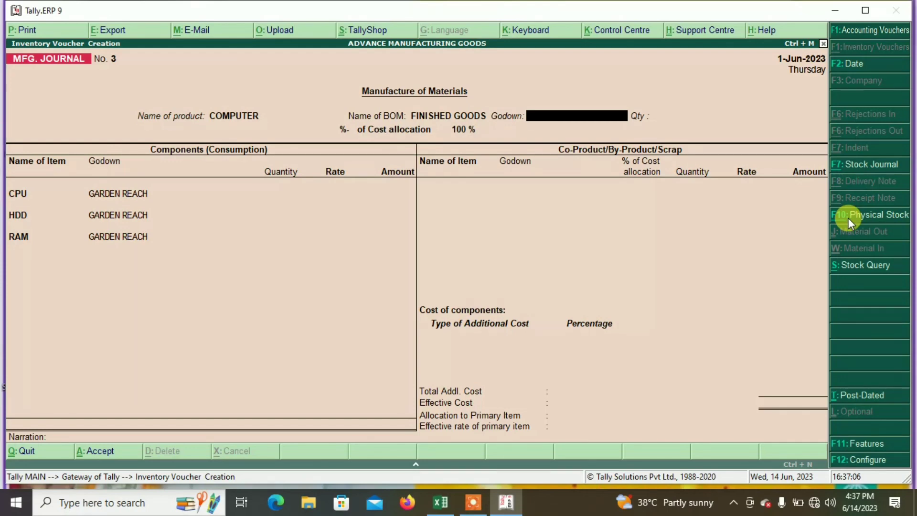
Step: Set the product's godown to HOWRAH and its manufactured quantity to 1,000 PCS
text(G)
key(Return)
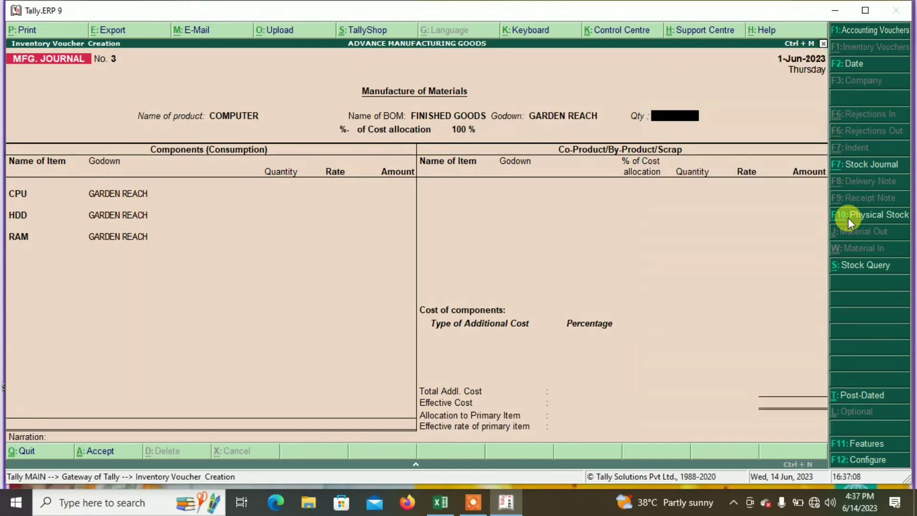
key(BackSpace)
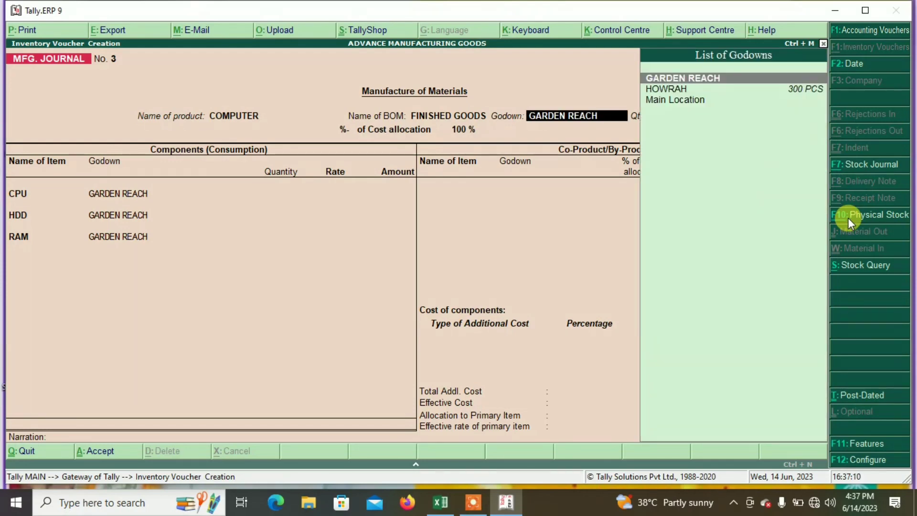
key(Down)
key(Return)
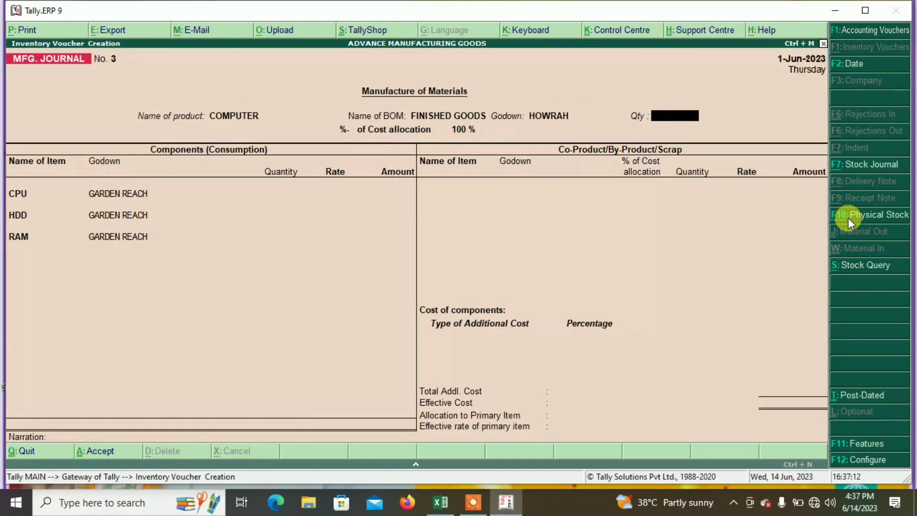
text(1000)
key(Return)
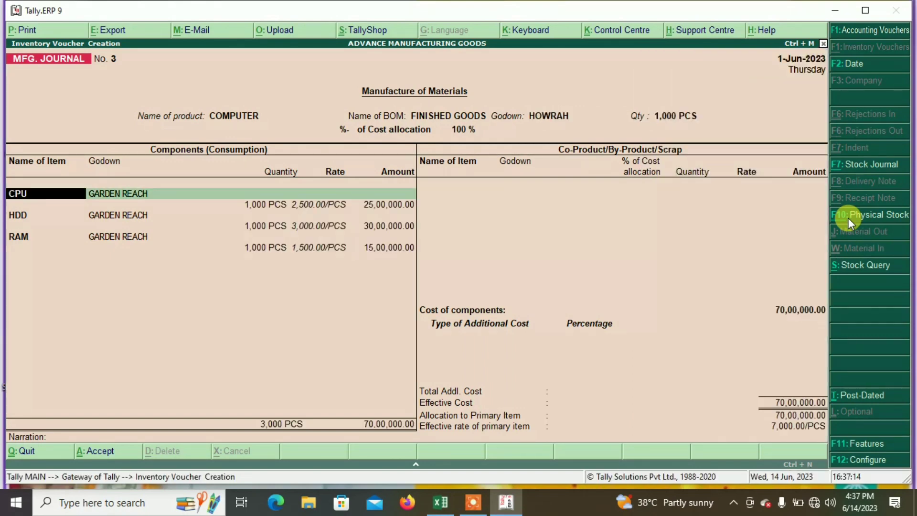
Step: Accept the CPU, HDD and RAM consumption lines from GARDEN REACH and end the co-product list without entries
key(Return)
key(Return)
key(Return)
key(Return)
key(Return)
key(Return)
key(Return)
key(Return)
key(Return)
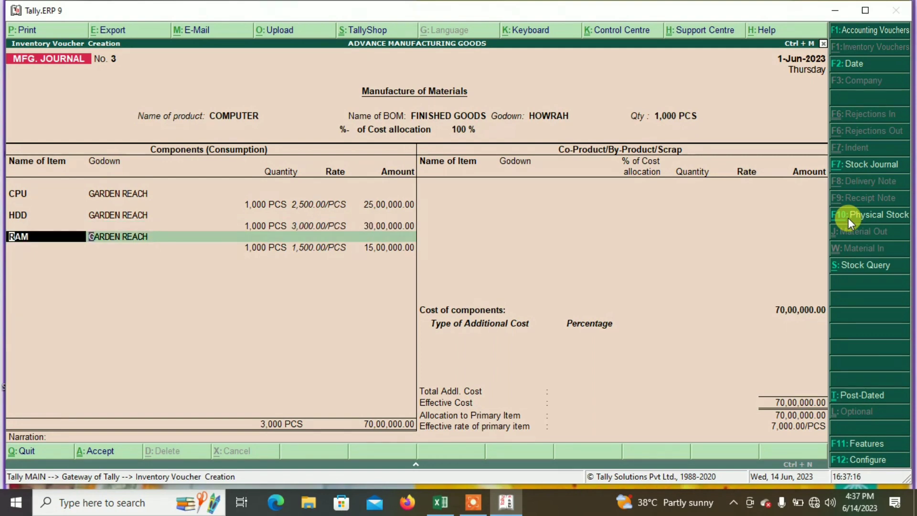
key(Return)
key(Return)
key(Return)
key(Return)
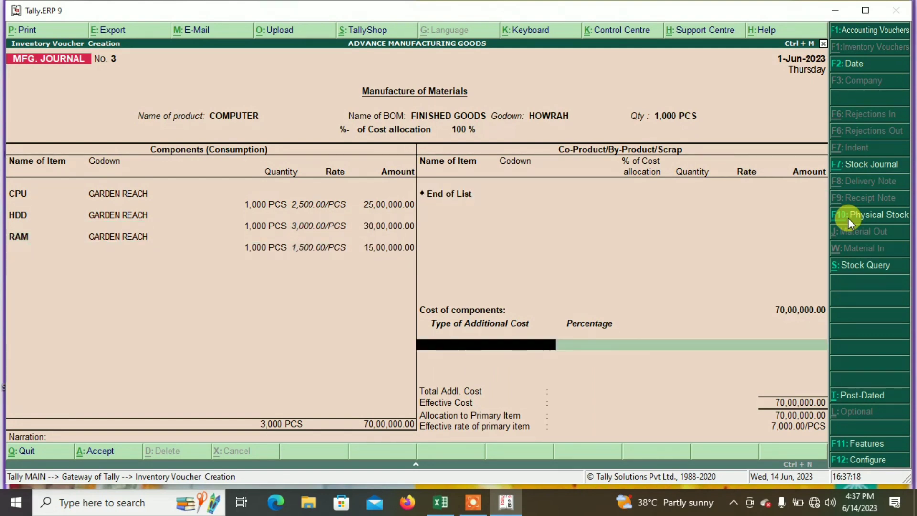
Step: Add EXICSE DUTY as an additional cost at 18 percent and accept its calculated amount
text(ex)
key(Return)
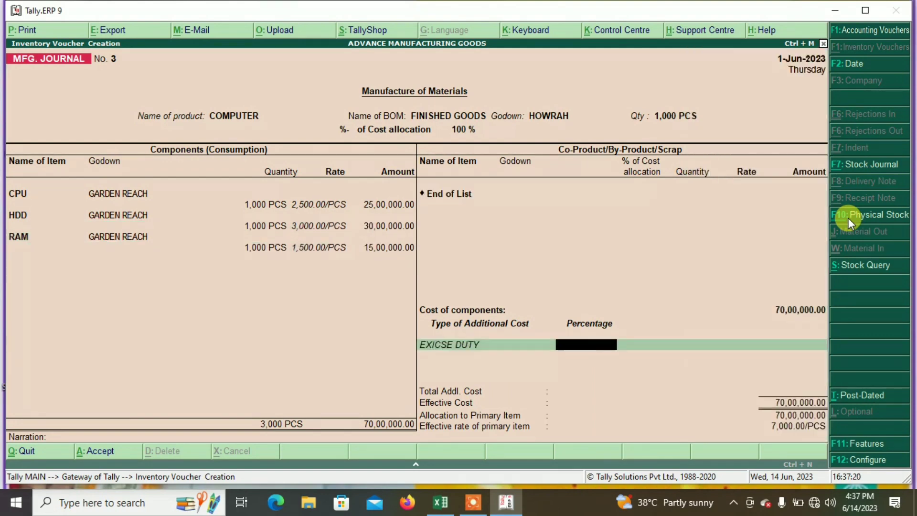
text(18)
key(Return)
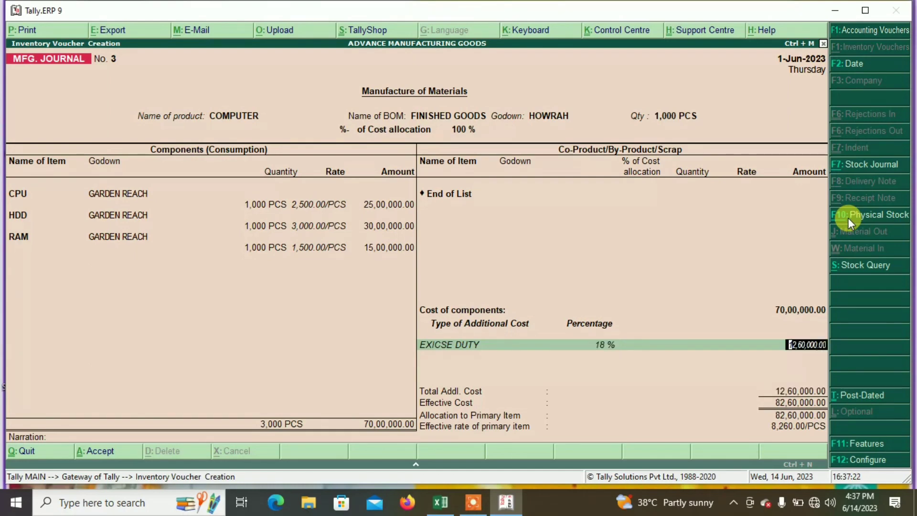
key(Return)
Step: Add PACKING CHARGES of 1,000 without a percentage and end the additional cost list
text(pa)
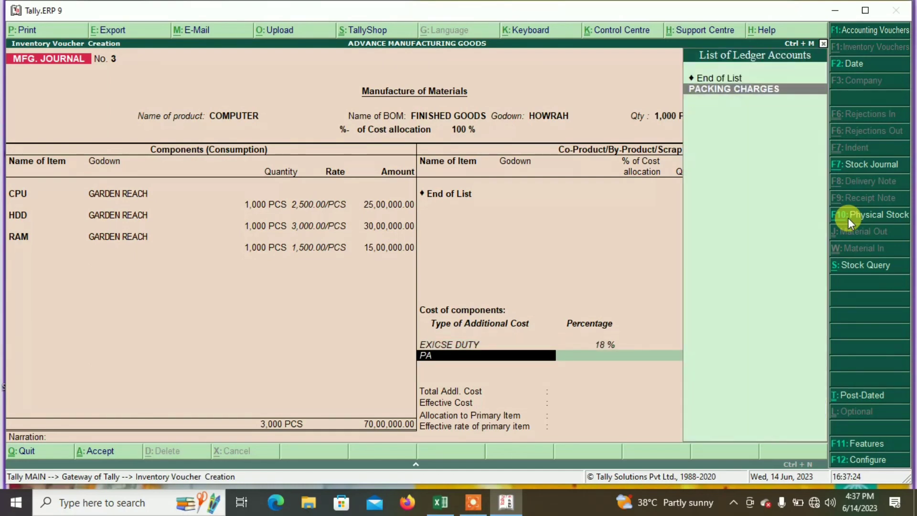
key(Return)
key(Return)
text(1000)
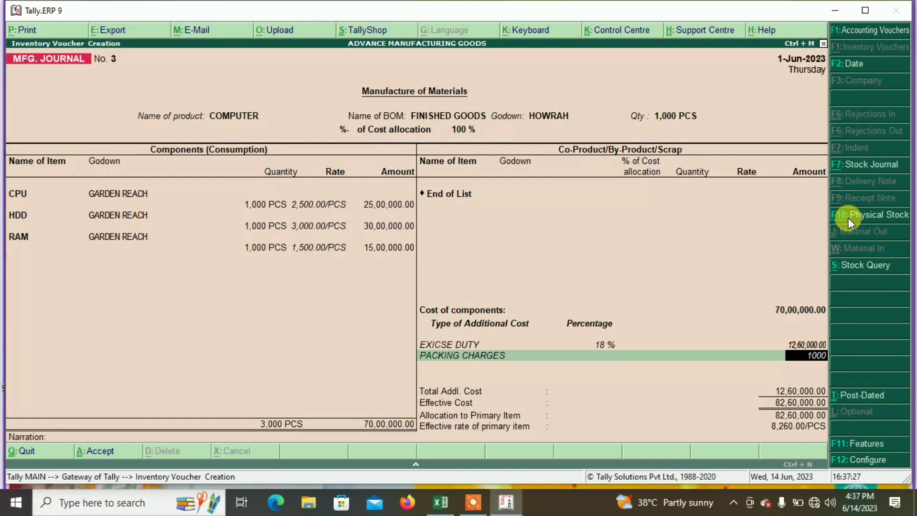
key(Return)
key(Return)
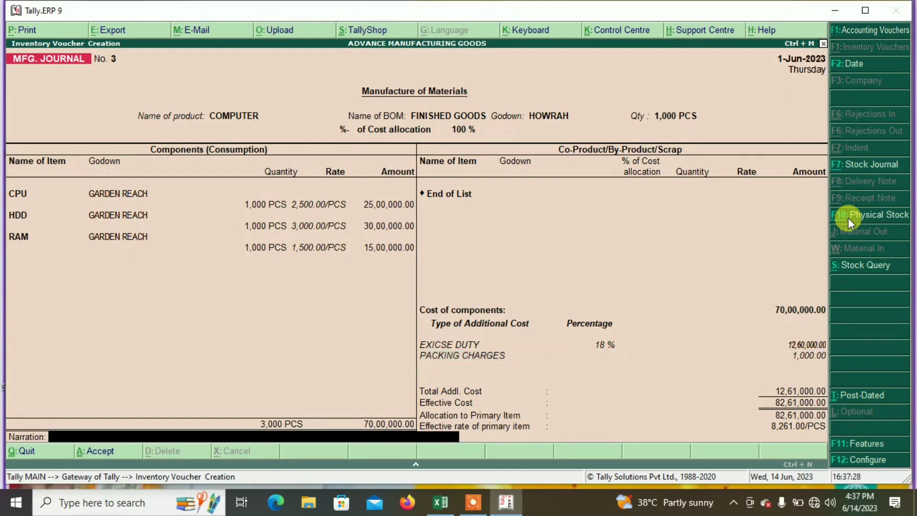
Step: Save the manufacturing journal without a narration and leave voucher entry
key(Return)
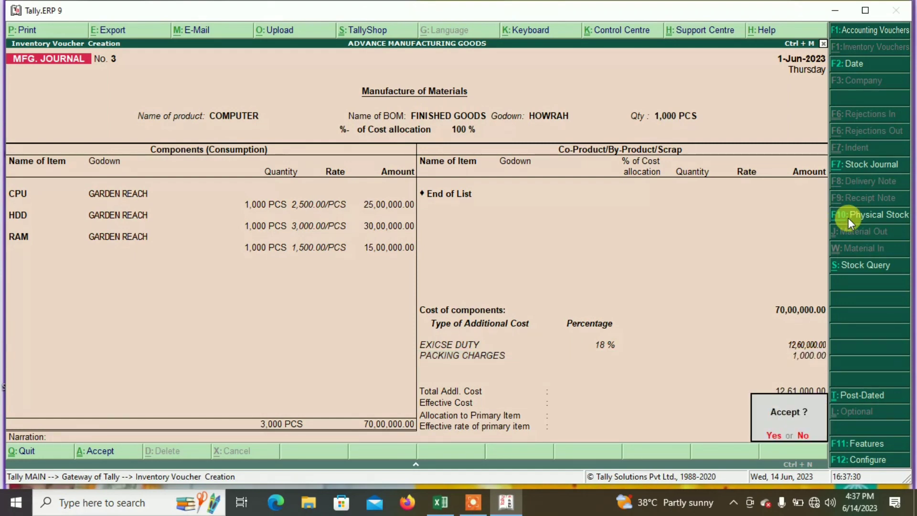
key(Return)
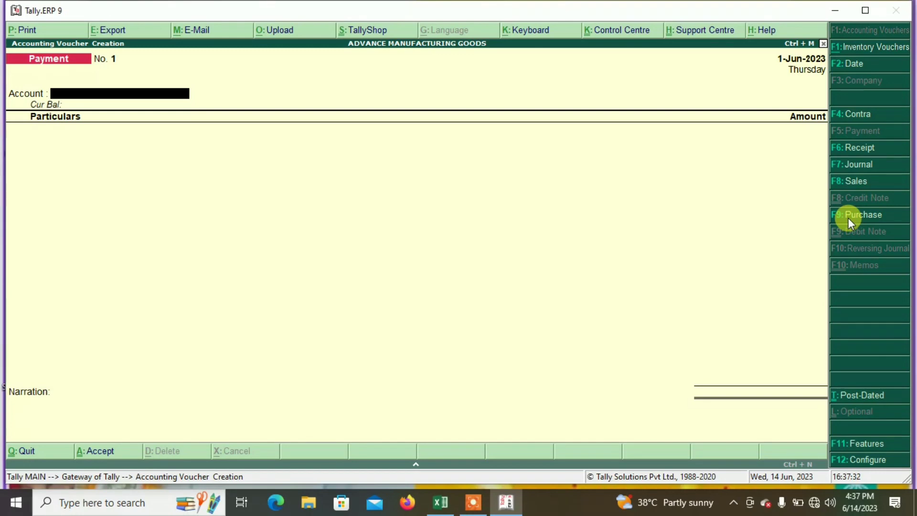
key(Escape)
key(y)
Step: Open the inventory Godown Summary for HOWRAH
key(Down)
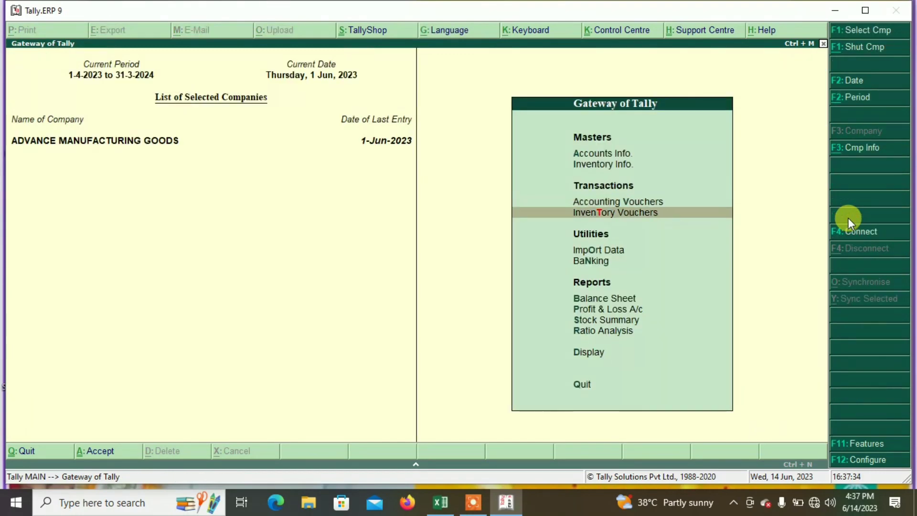
key(Down)
key(Down)
key(Down)
key(Down)
key(Down)
key(Down)
key(Down)
key(Down)
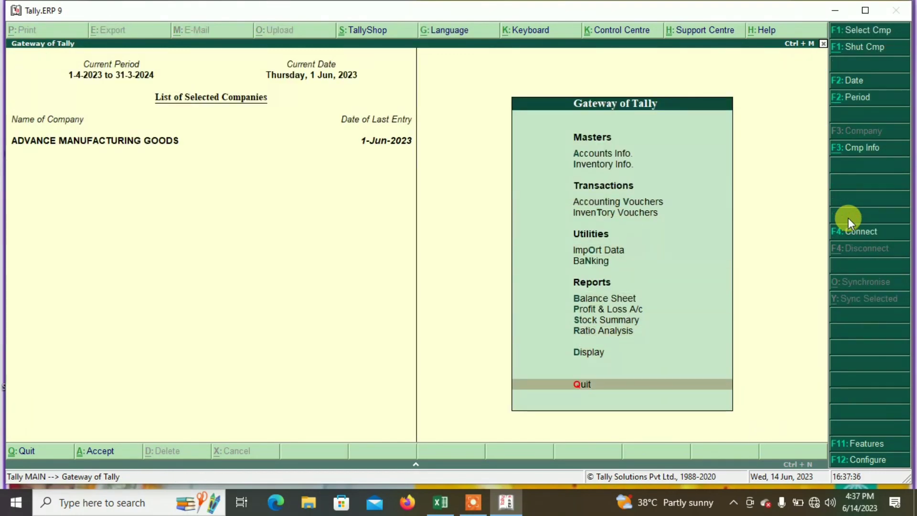
key(Up)
key(Return)
key(Down)
key(Down)
key(Down)
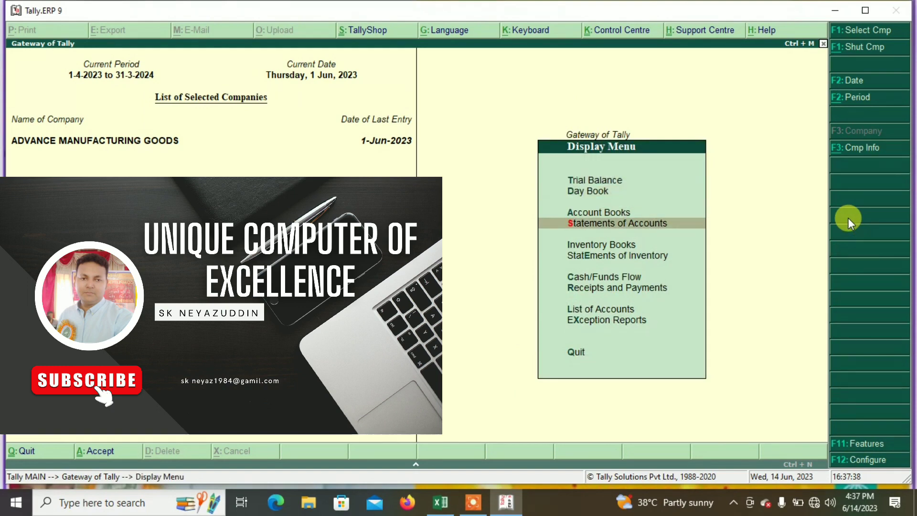
key(Down)
key(Down)
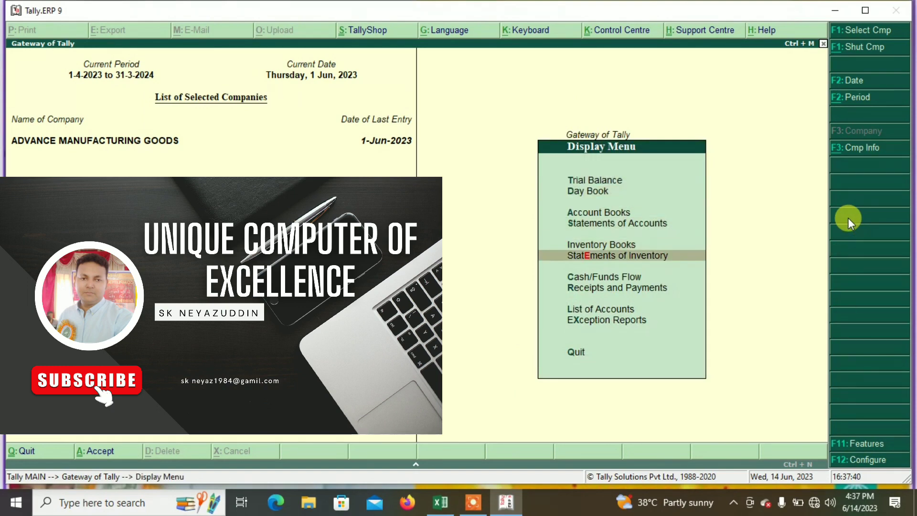
key(Return)
key(Return)
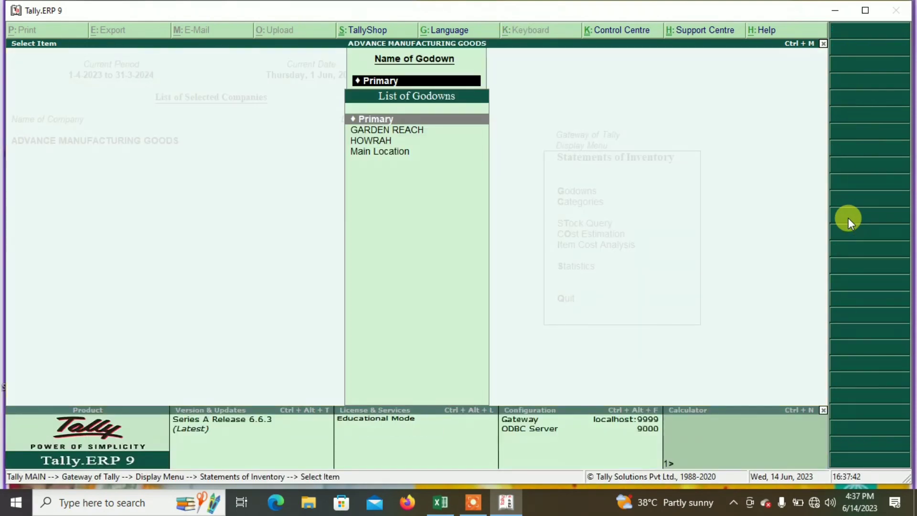
key(Down)
key(Down)
key(Return)
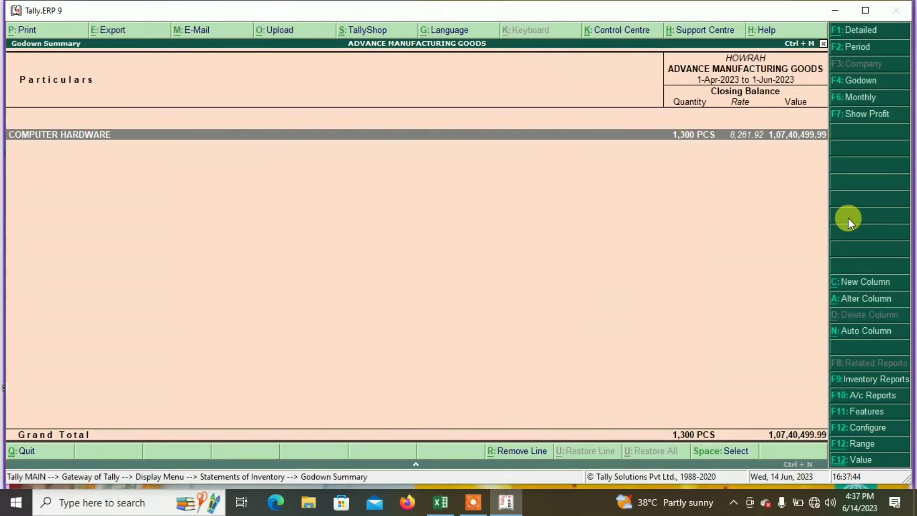
Step: Drill down from COMPUTER HARDWARE to the monthly summary of COMPUTER, and close the godown reports
key(Return)
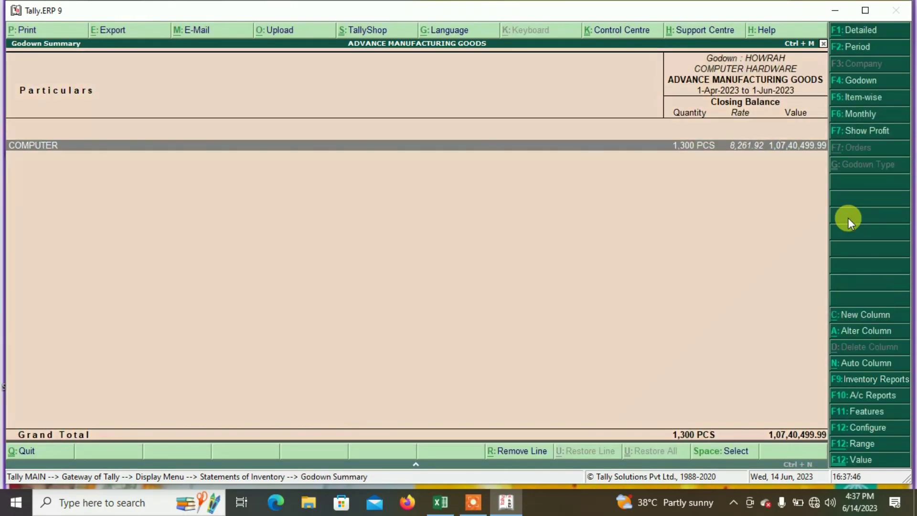
key(Return)
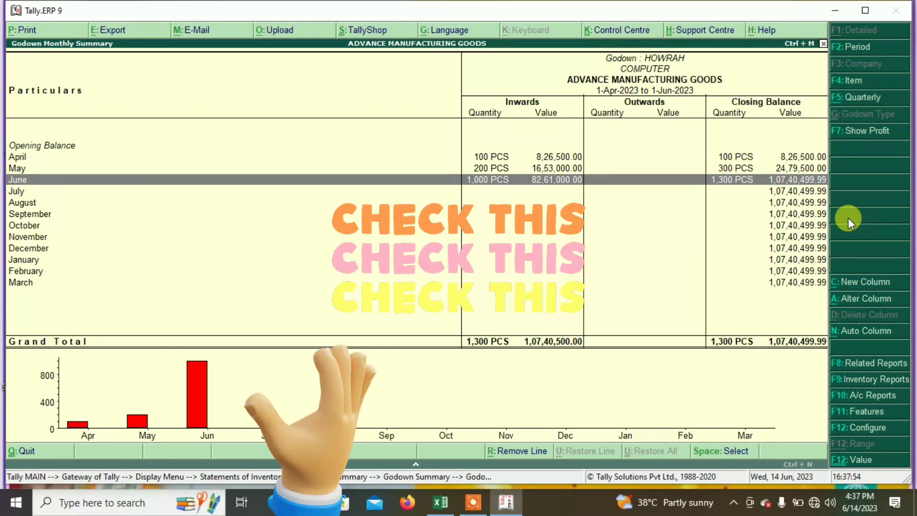
key(Escape)
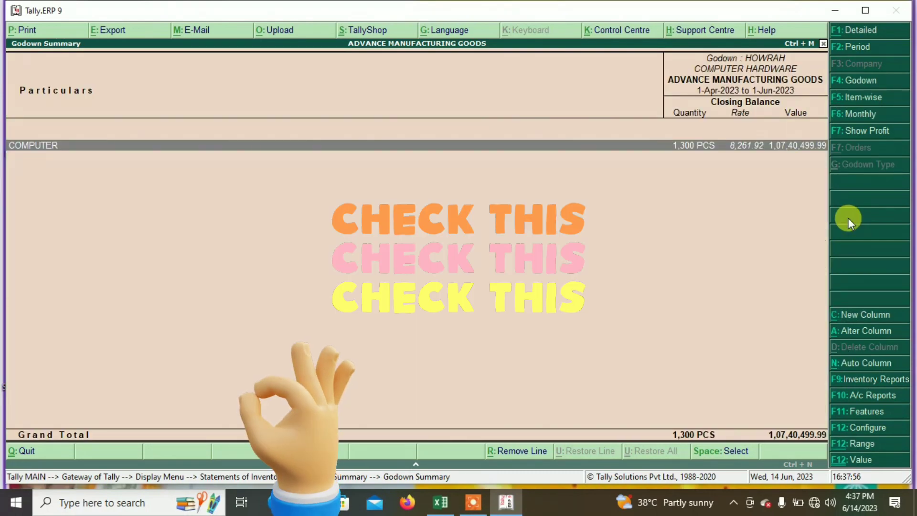
key(Escape)
key(Escape)
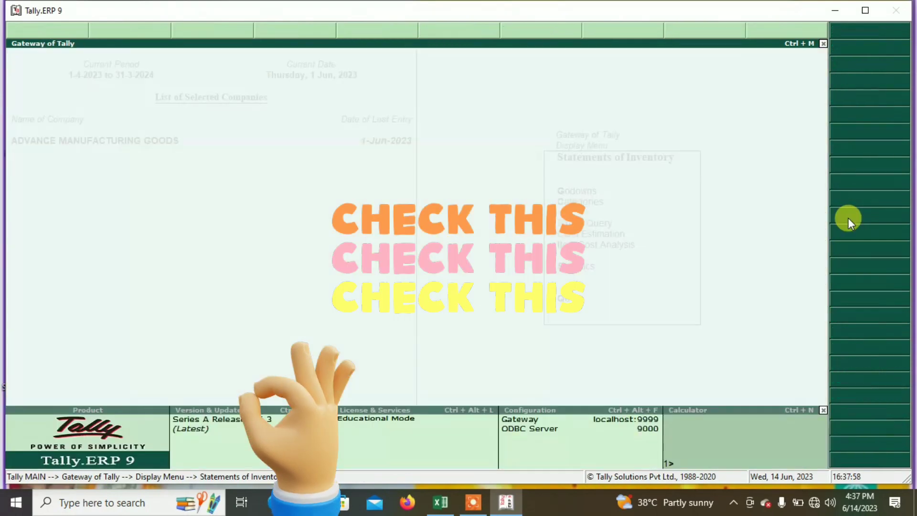
key(Escape)
key(Escape)
key(Escape)
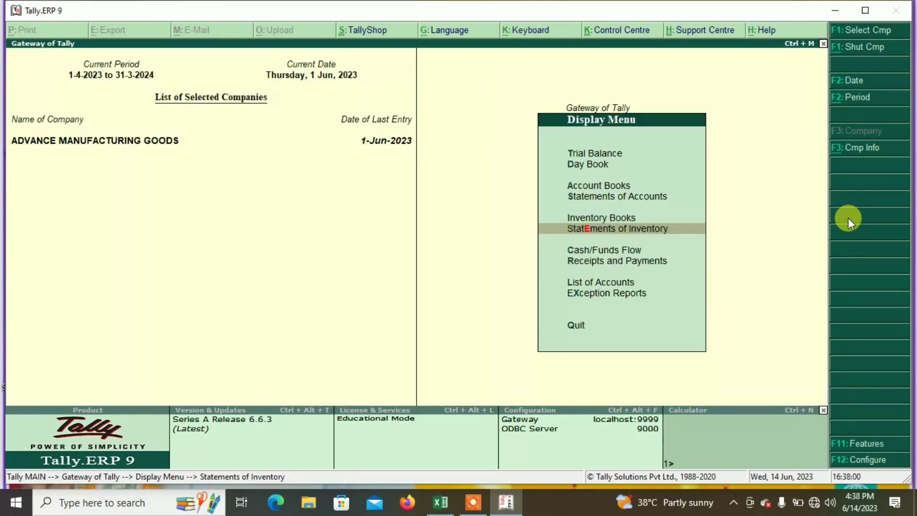
Step: Start a sales voucher with reference number SB/001
key(Up)
key(Up)
key(Up)
key(Up)
key(Up)
key(Up)
key(Up)
key(Up)
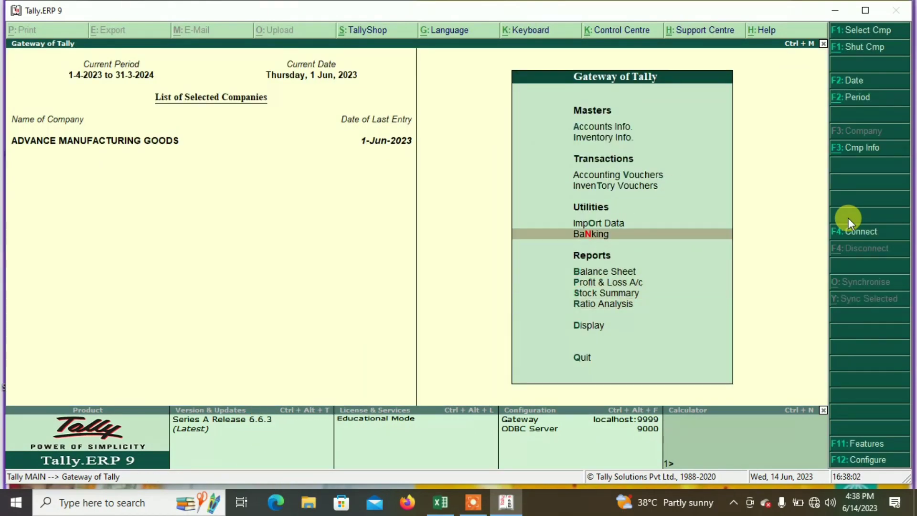
key(Return)
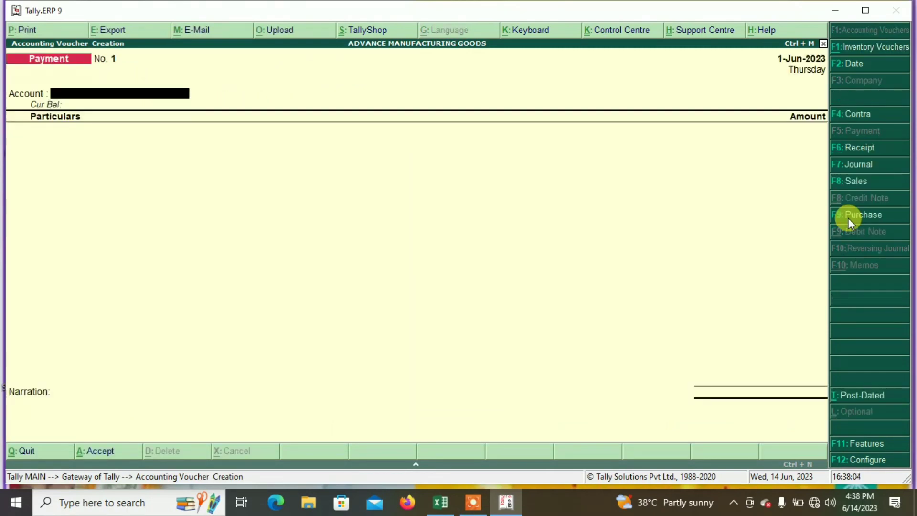
click(852, 186)
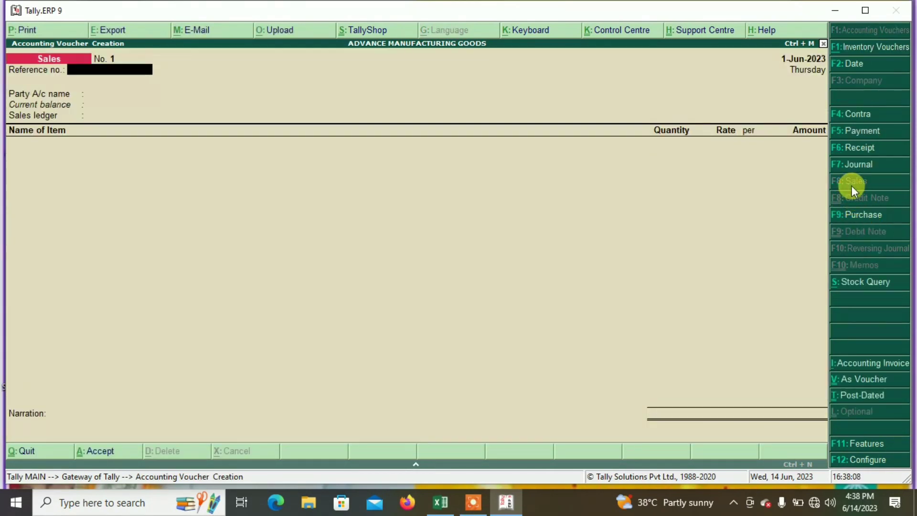
text(SB/001)
key(Return)
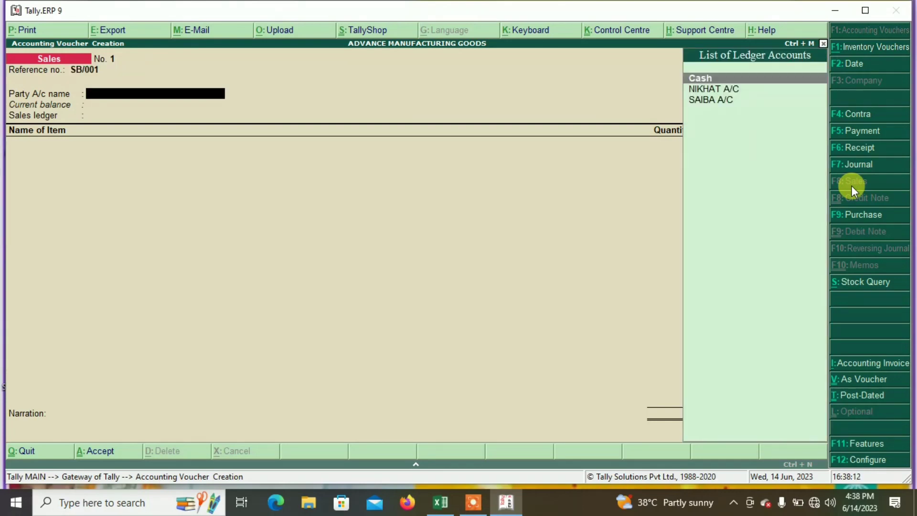
Step: Select the customer's ledger listed directly after Cash as the party and accept the despatch, order and buyer details unchanged
key(Down)
key(Return)
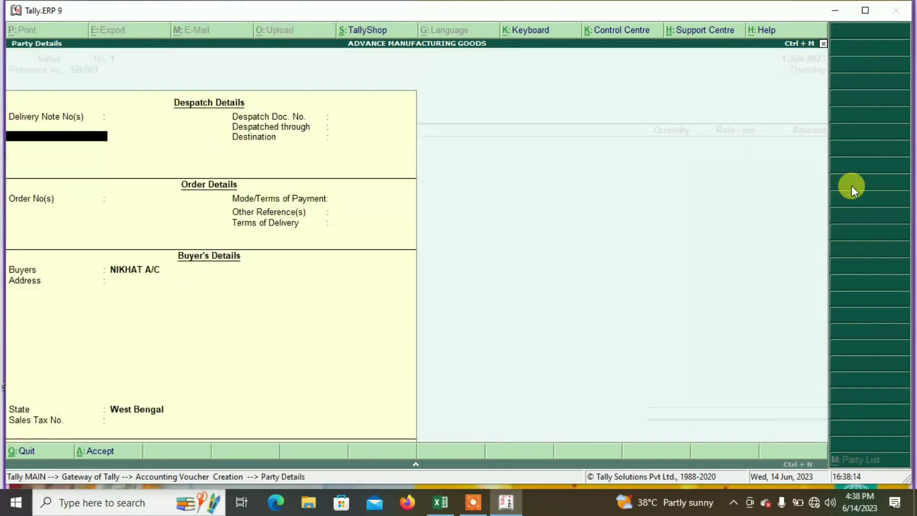
key(Return)
key(Return)
key(Return)
key(Return)
key(Return)
key(Return)
key(Return)
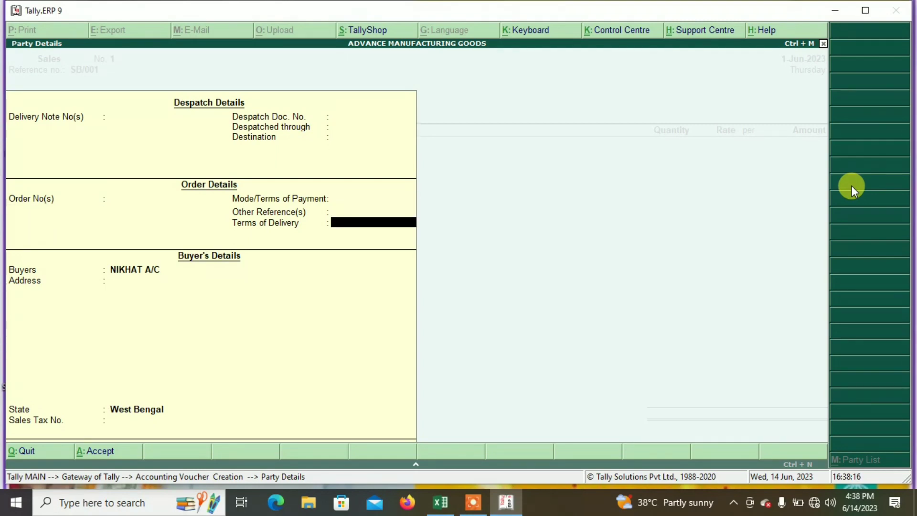
key(Return)
key(Return)
key(Return)
key(Return)
key(Return)
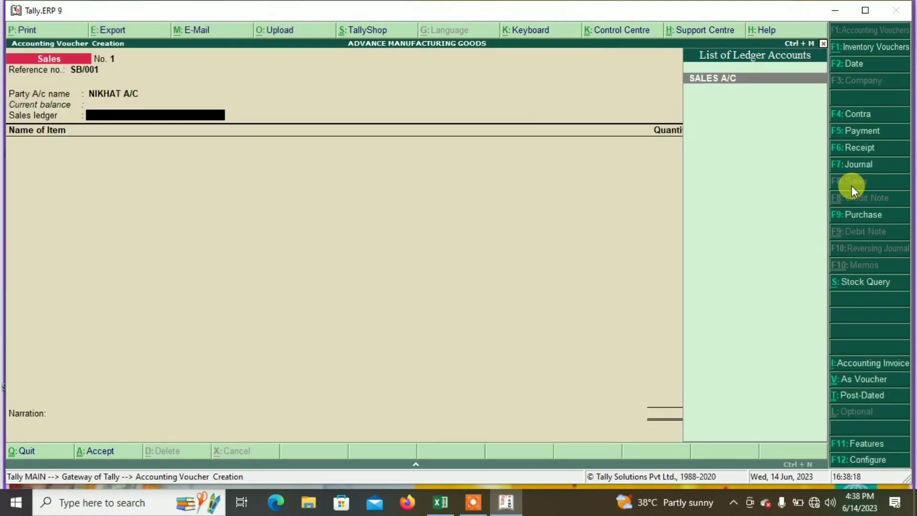
Step: Choose SALES A/C as the sales ledger and COMPUTER as the item sold
key(Return)
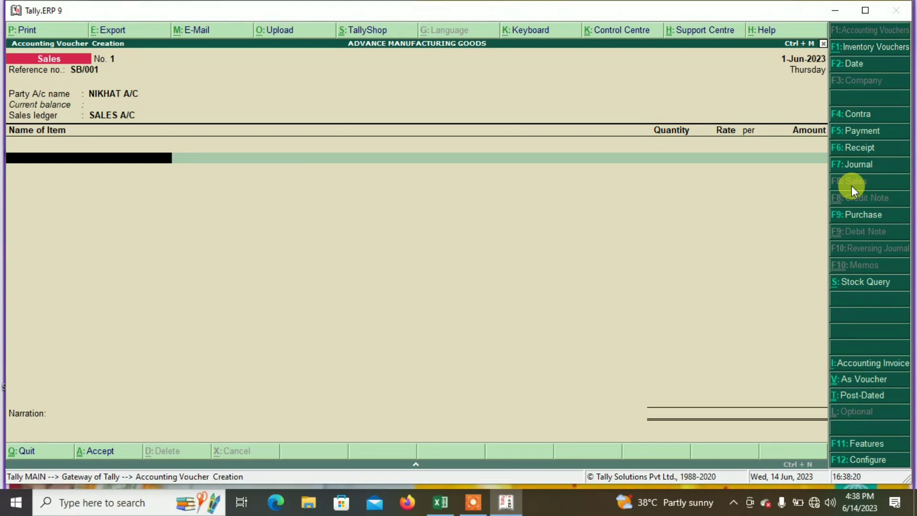
text(S)
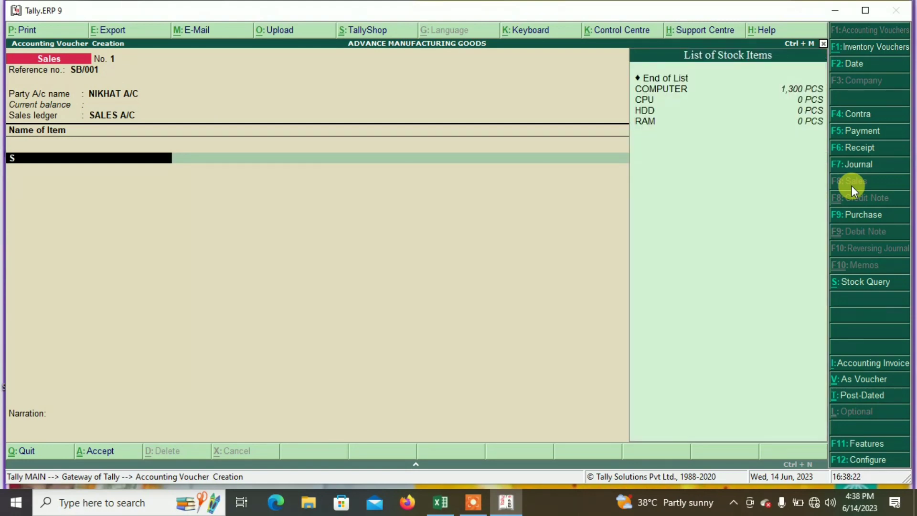
key(Down)
key(Return)
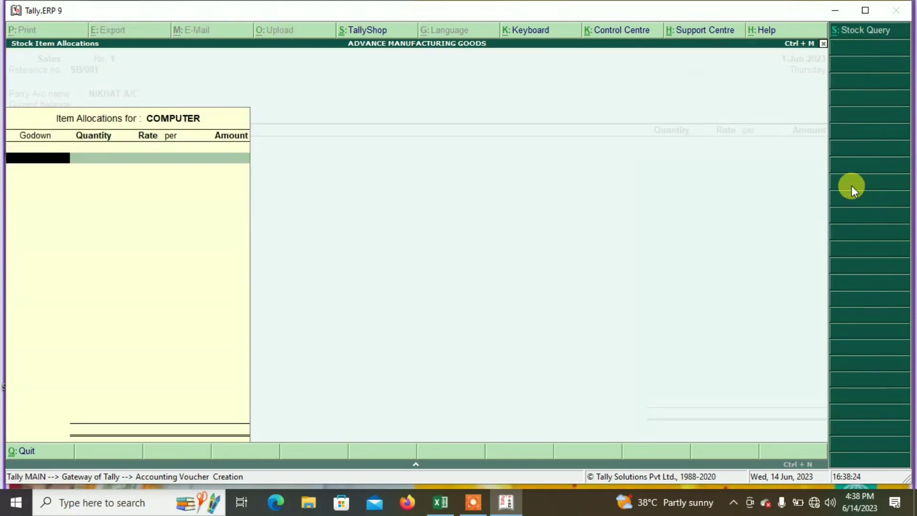
Step: Allocate 1,300 PCS of COMPUTER from the HOWRAH godown
text(G)
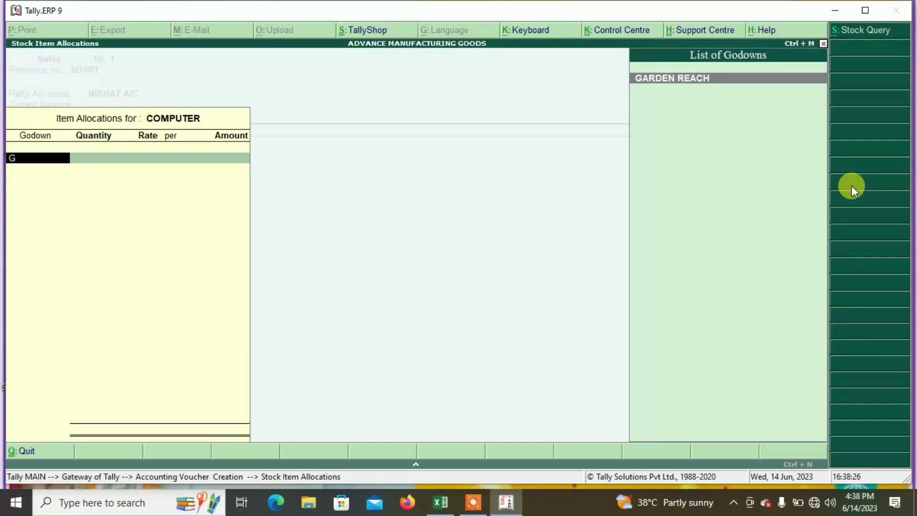
key(Return)
key(BackSpace)
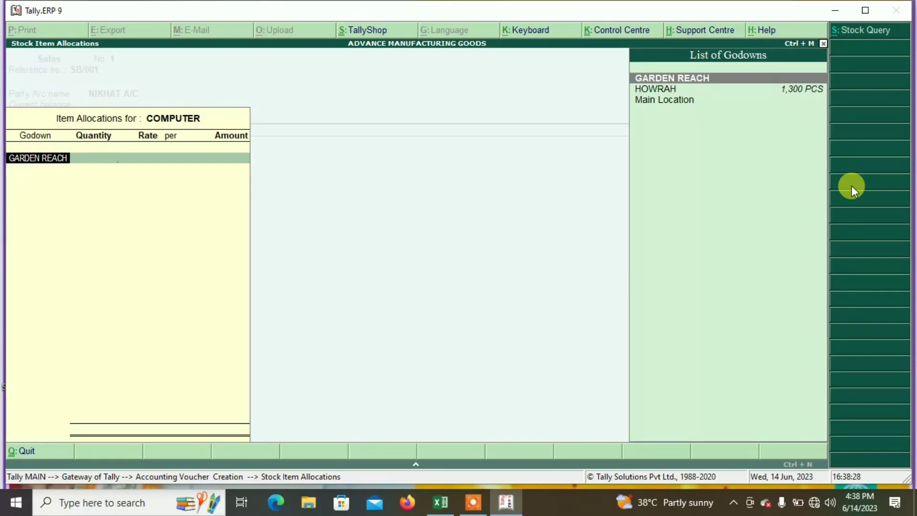
key(Down)
key(Return)
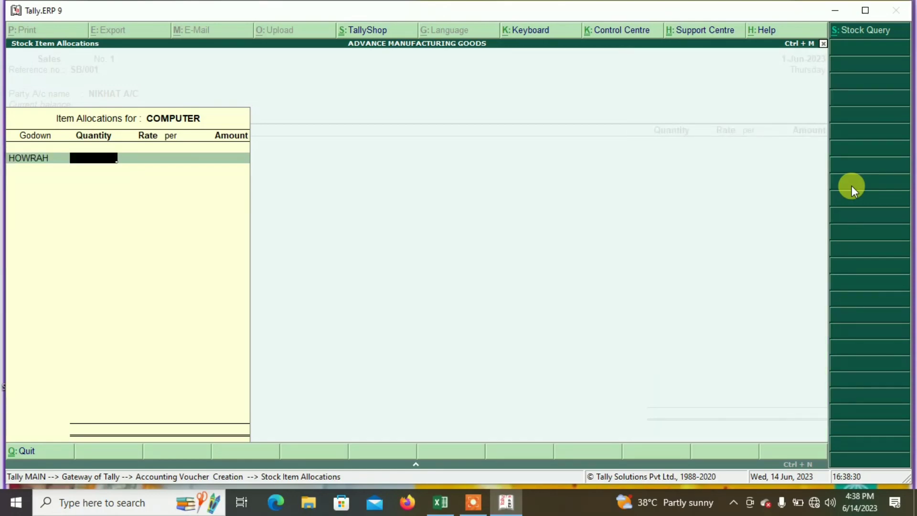
text(1300)
key(Return)
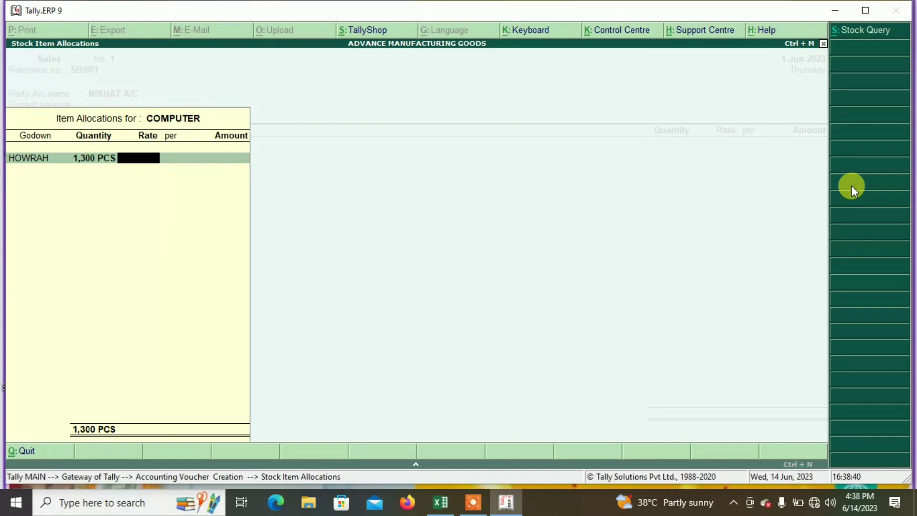
Step: Abandon the sales voucher without saving it
key(Escape)
key(y)
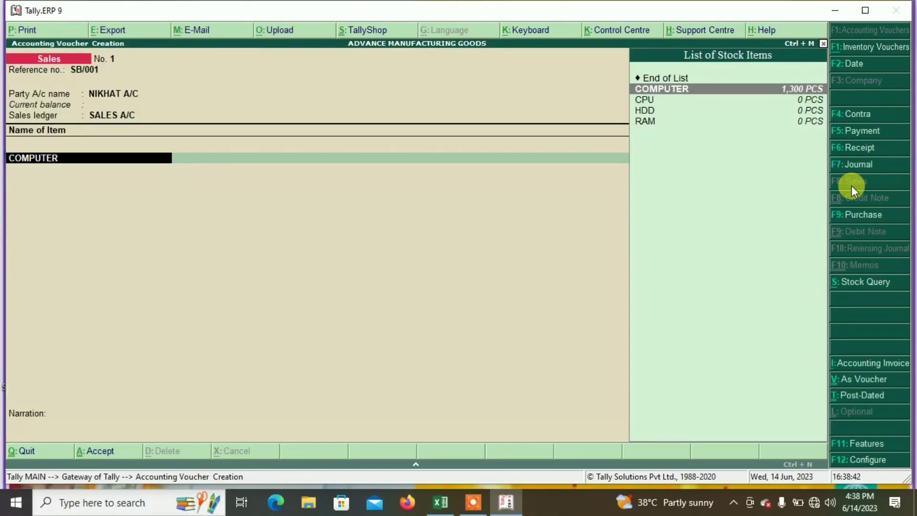
key(Escape)
key(y)
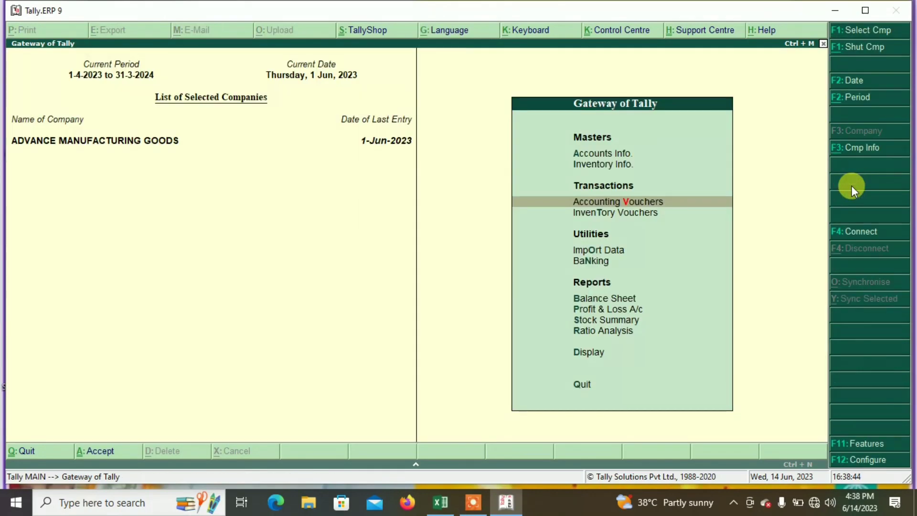
Step: Check the closing rate of COMPUTER HARDWARE in the HOWRAH Godown Summary and close the report
key(Down)
key(Down)
key(Down)
key(Down)
key(Down)
key(Down)
key(Down)
key(Down)
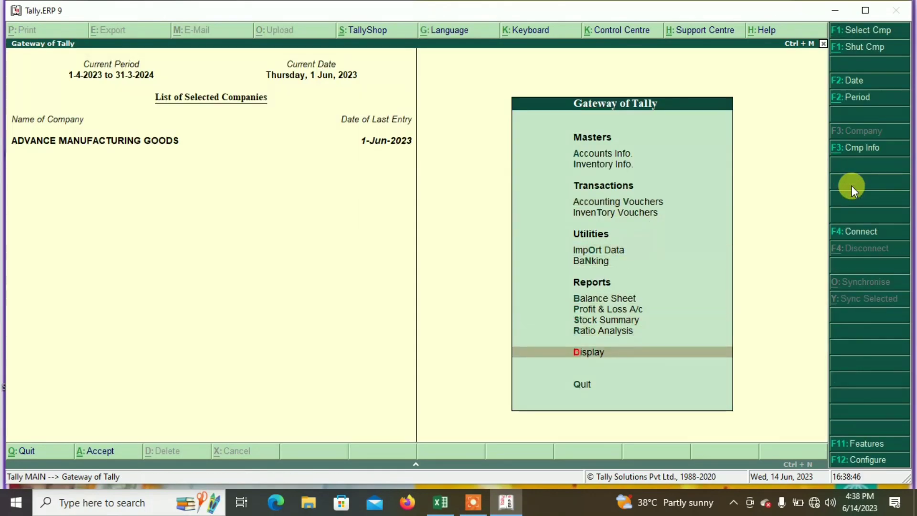
key(Return)
key(Down)
key(Down)
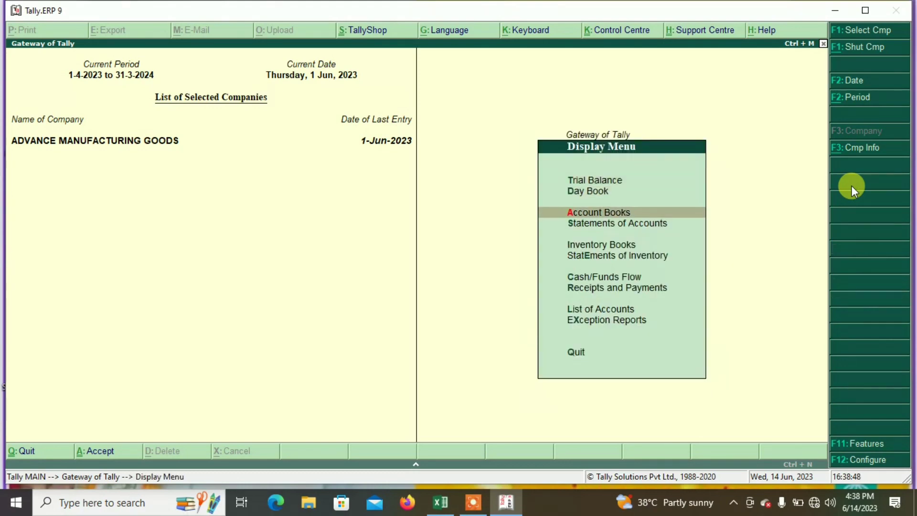
key(Down)
key(Down)
key(Down)
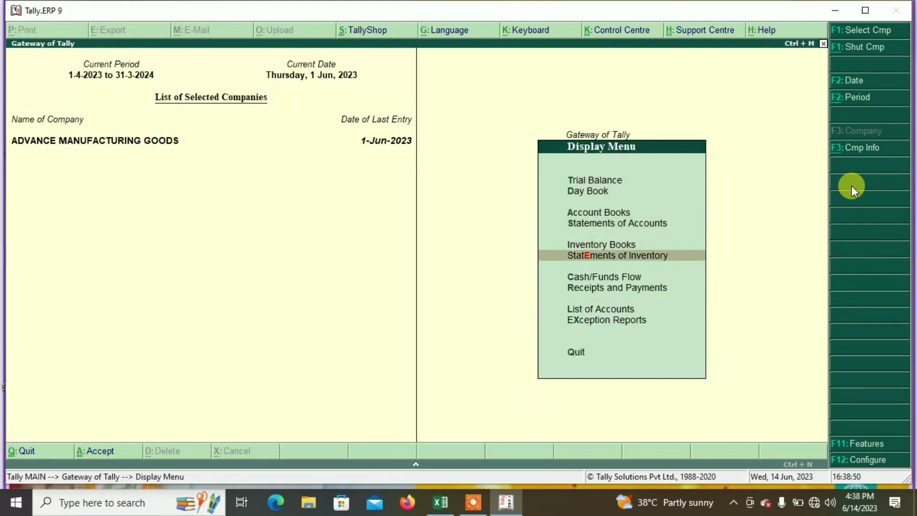
key(Return)
key(Return)
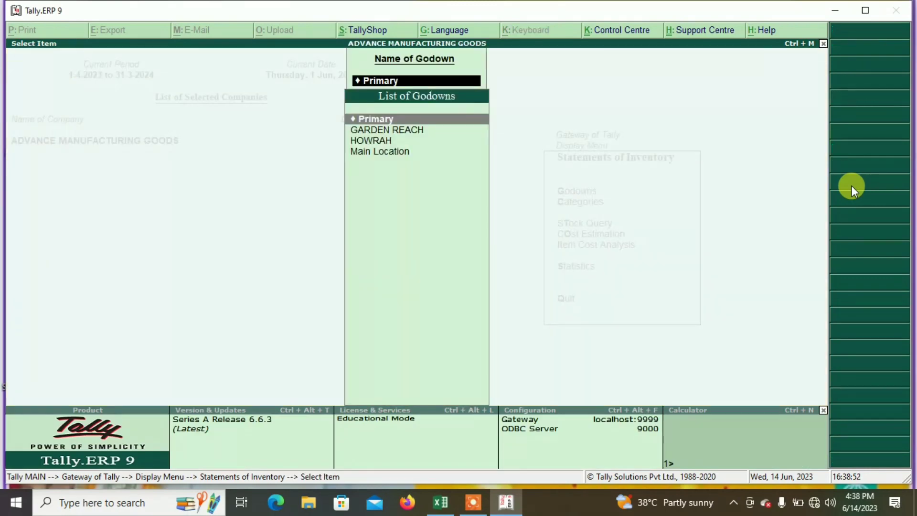
key(Down)
key(Down)
key(Return)
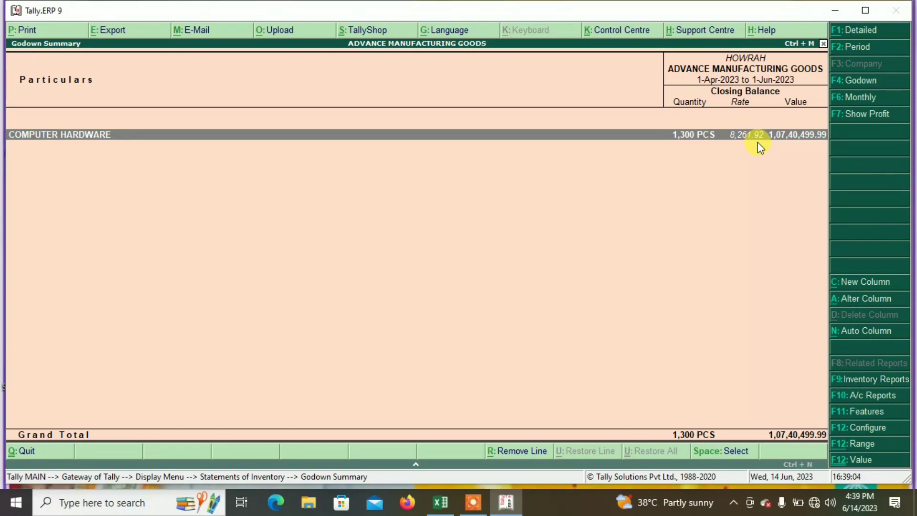
key(Escape)
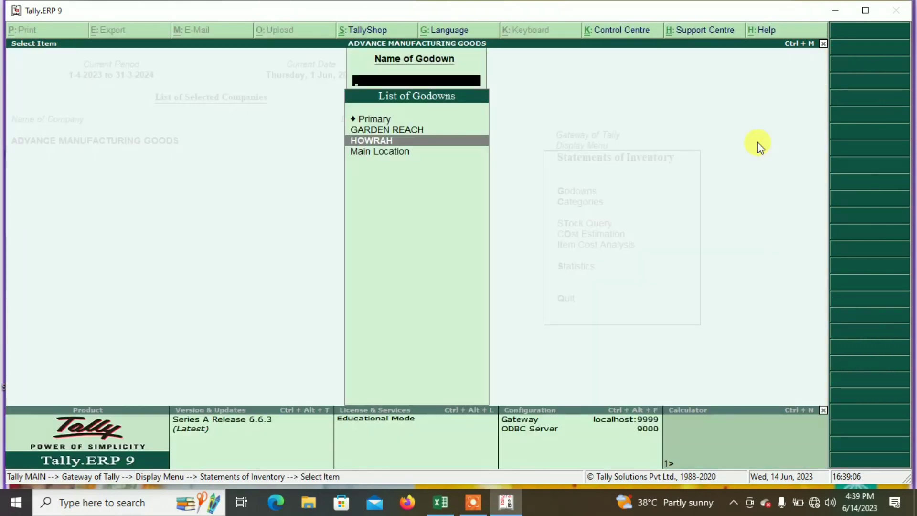
Step: Leave the godown selection without opening another report and open a new sales voucher
key(Escape)
key(Escape)
key(Up)
key(Up)
key(Up)
key(Up)
key(Up)
key(Up)
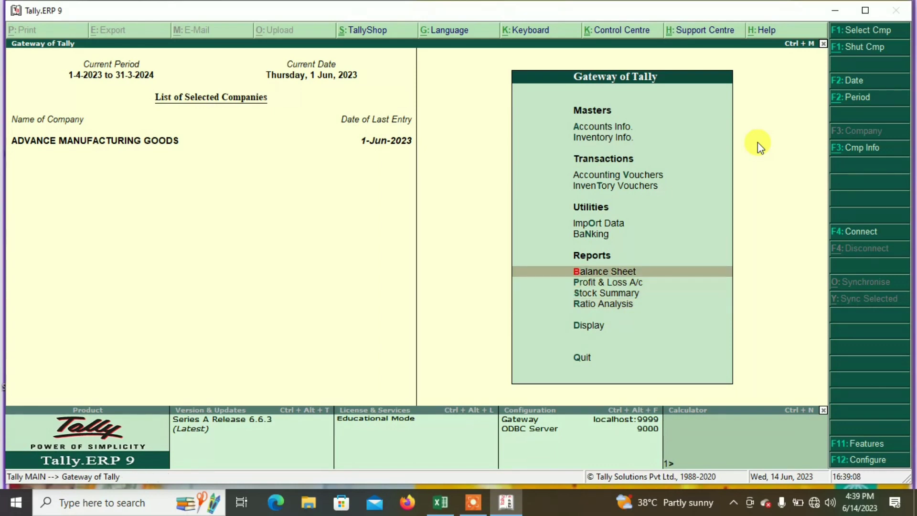
key(Up)
key(Up)
key(Return)
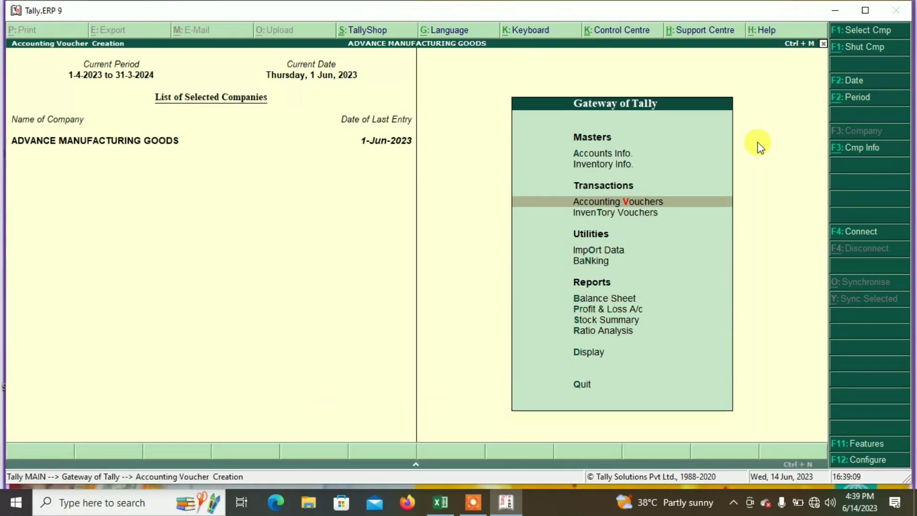
key(Return)
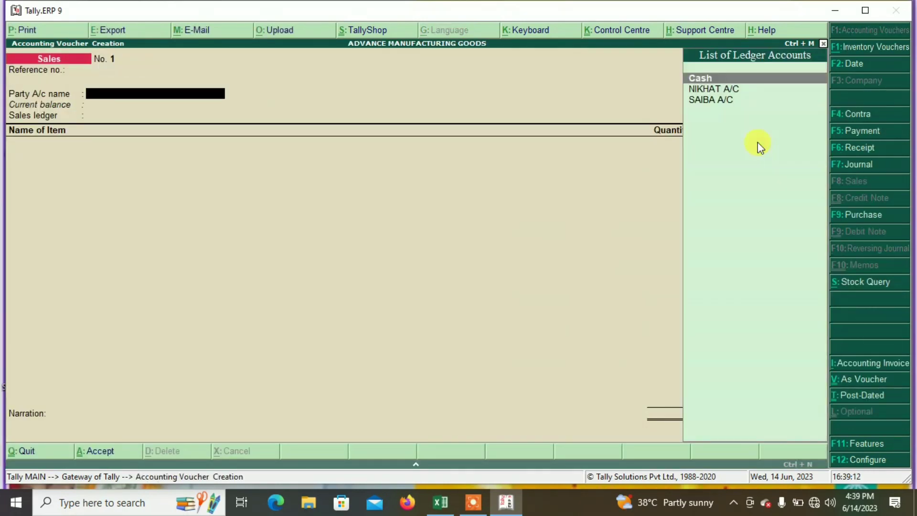
Step: Enter the sales reference number SB/001, choose the customer's ledger as the party, and accept the default party details
key(BackSpace)
text(S)
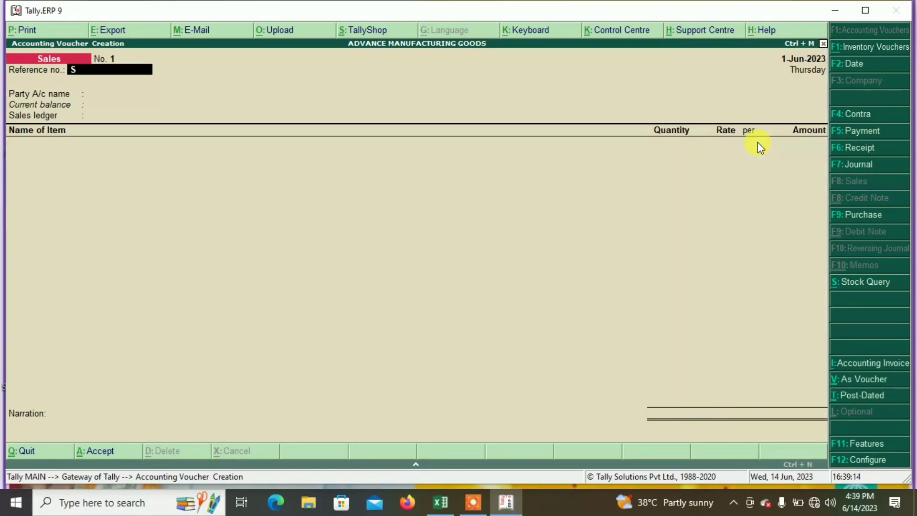
text(B/001)
key(Return)
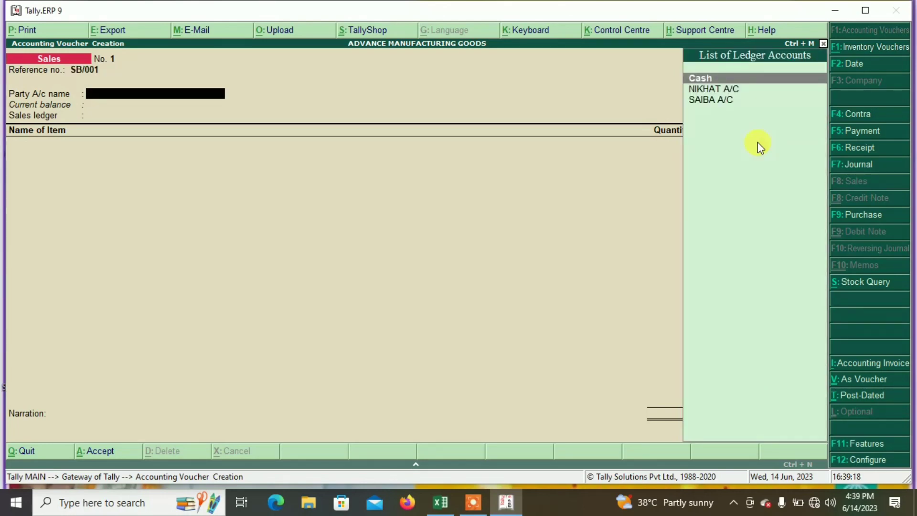
key(Down)
key(Return)
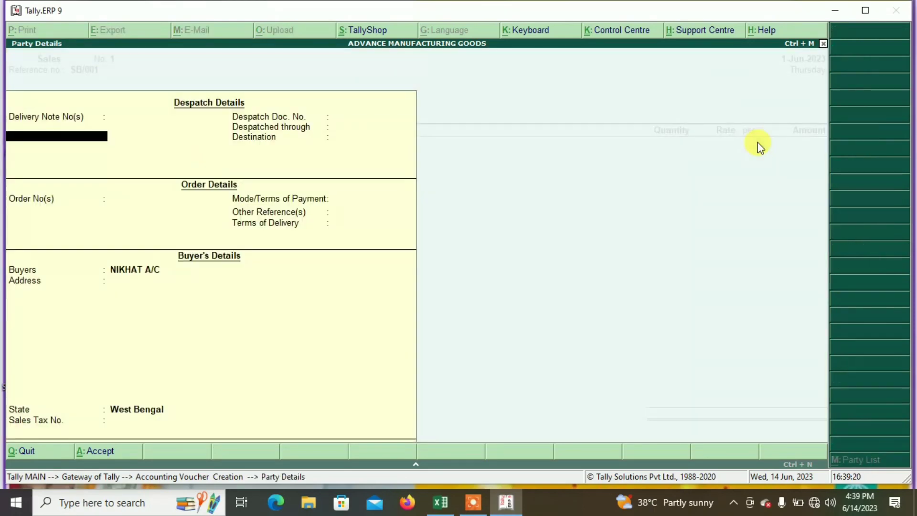
key(ctrl+a)
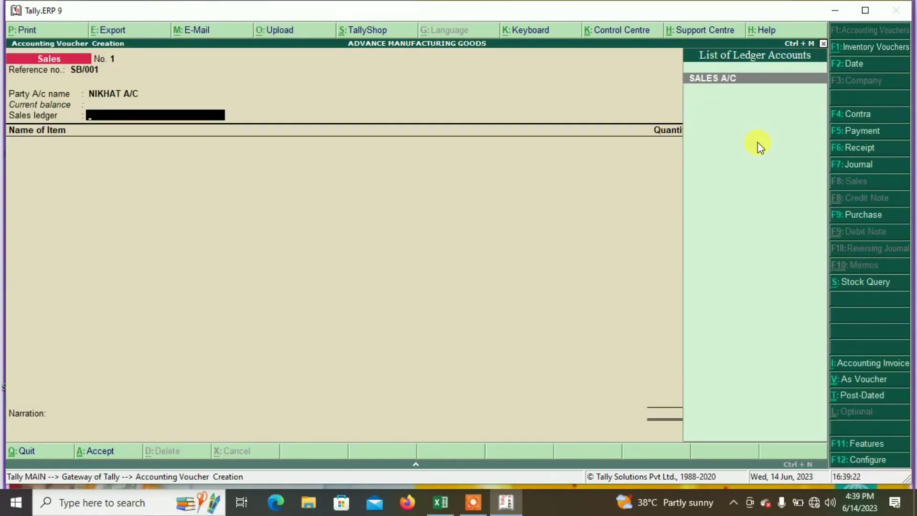
Step: Set SALES A/C as the sales ledger and add COMPUTER as the stock item
key(Return)
text(C)
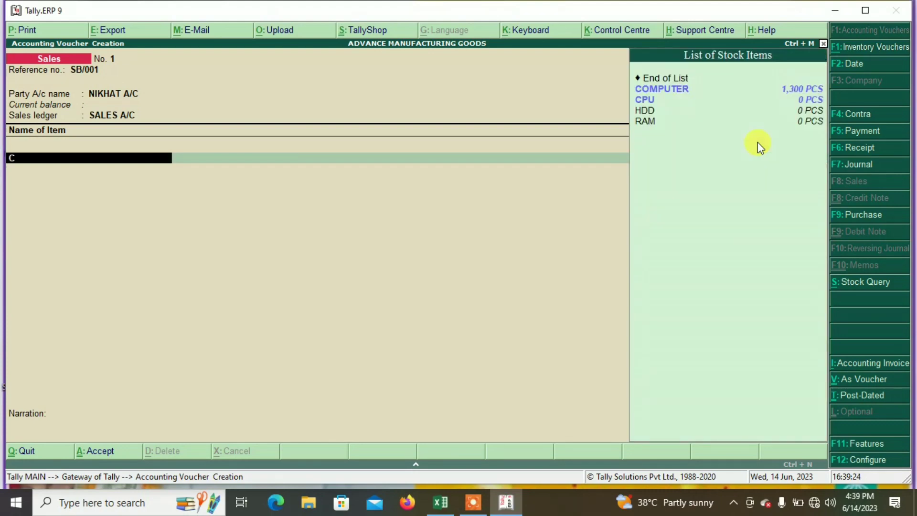
key(Down)
key(Return)
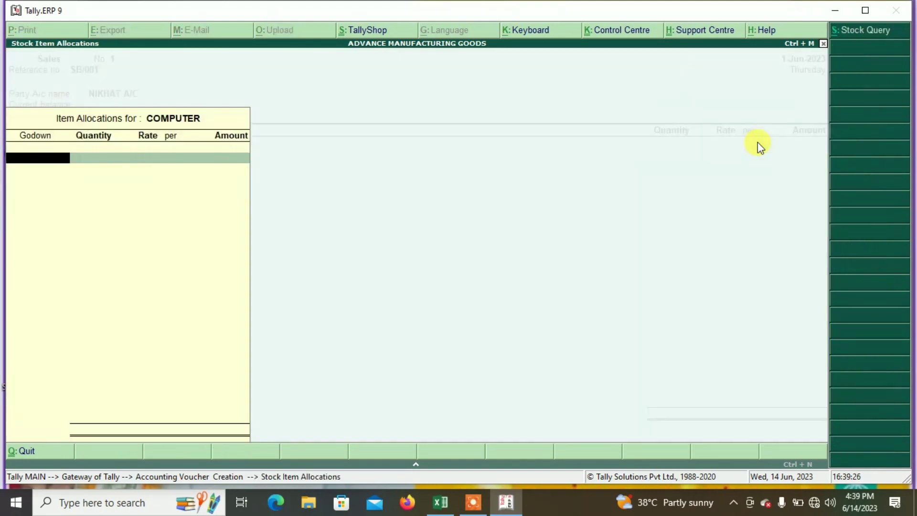
Step: Allocate 1,300 PCS of COMPUTER from the HOWRAH godown at a rate of 10,000 per piece
text(H)
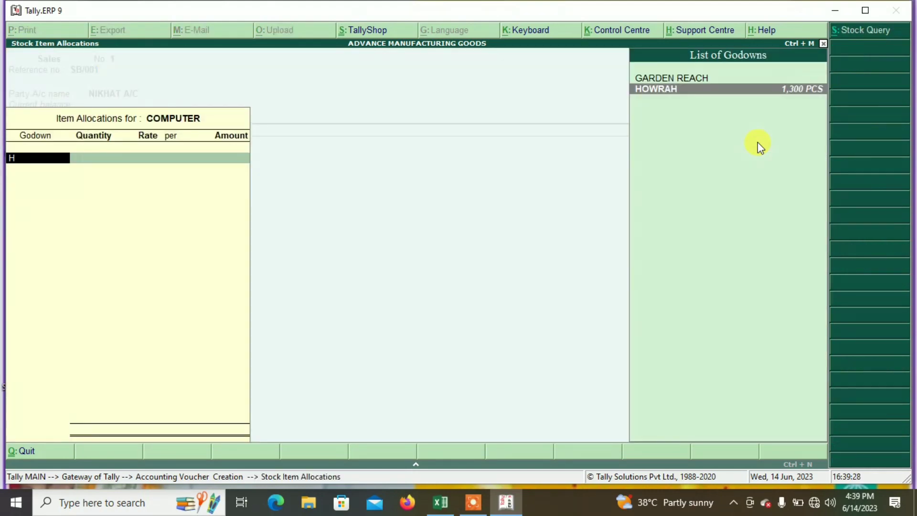
key(Return)
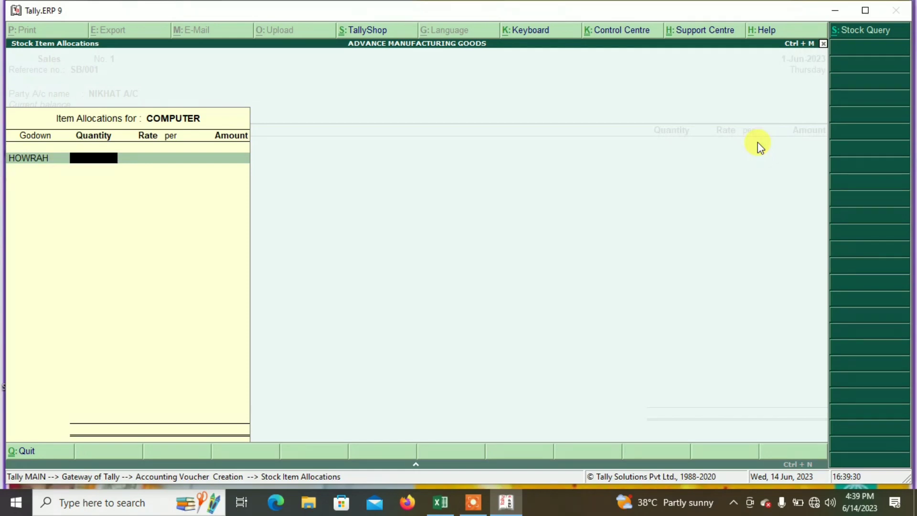
text(1300)
key(Return)
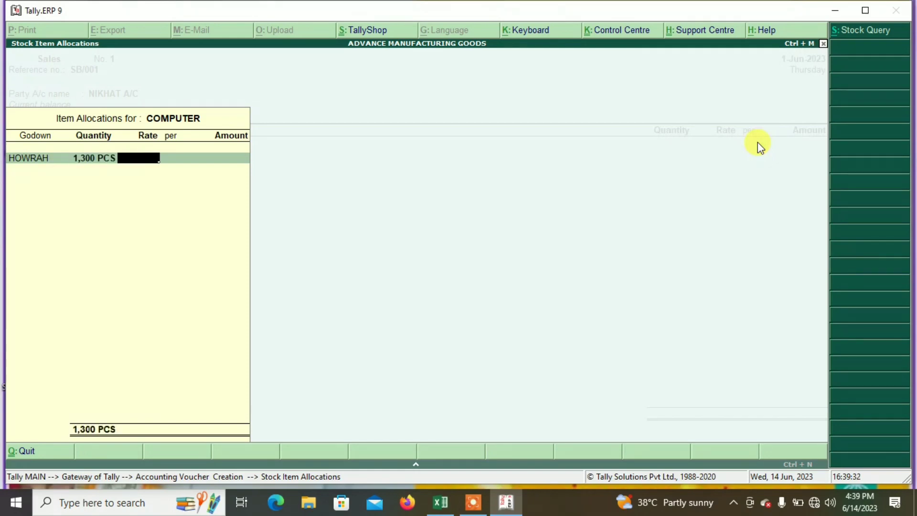
text(10000)
key(Return)
key(Return)
key(Return)
key(Return)
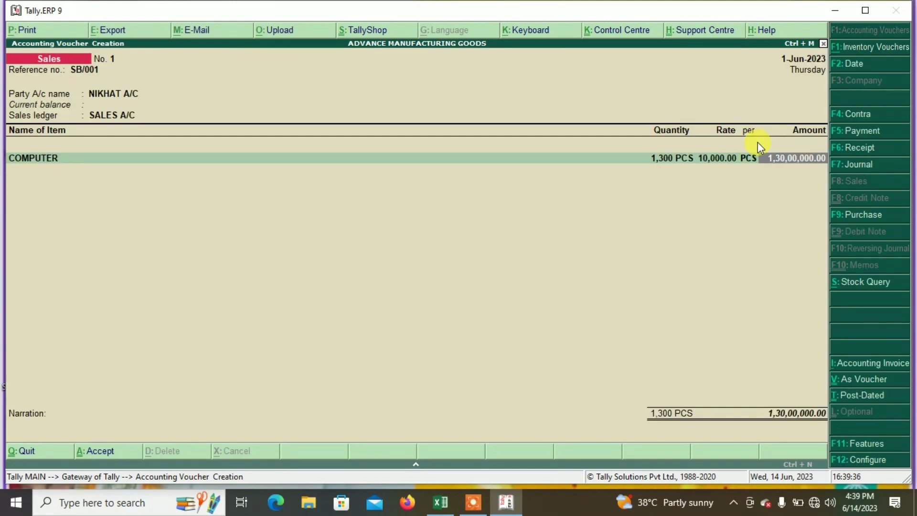
Step: End the item list, leave the narration blank, and save the sales voucher
key(Return)
key(Return)
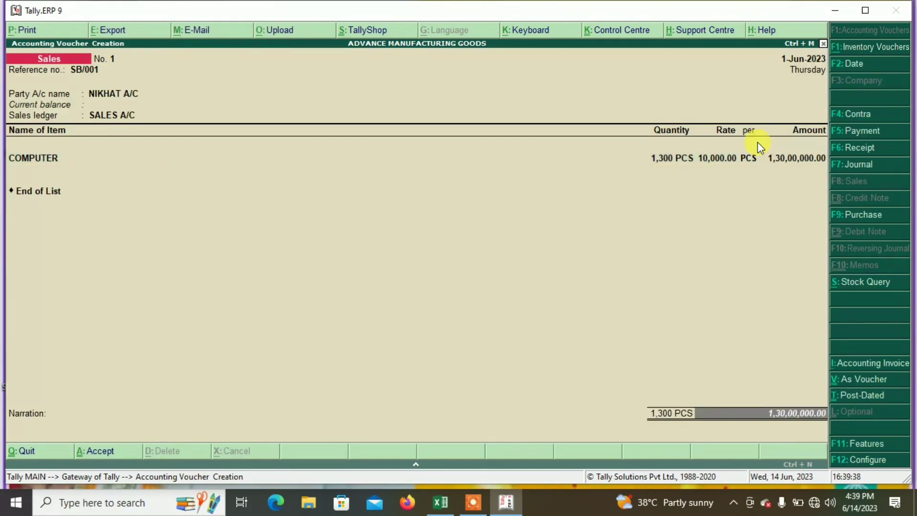
key(Return)
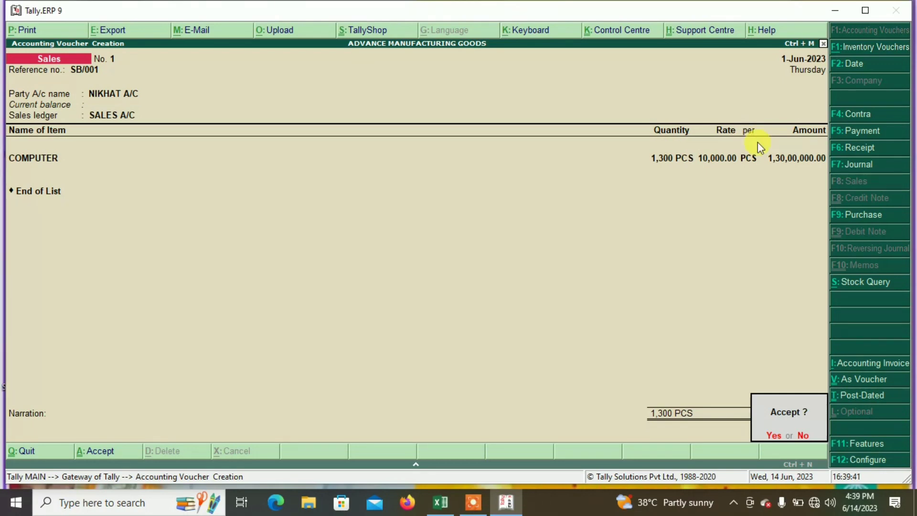
key(Return)
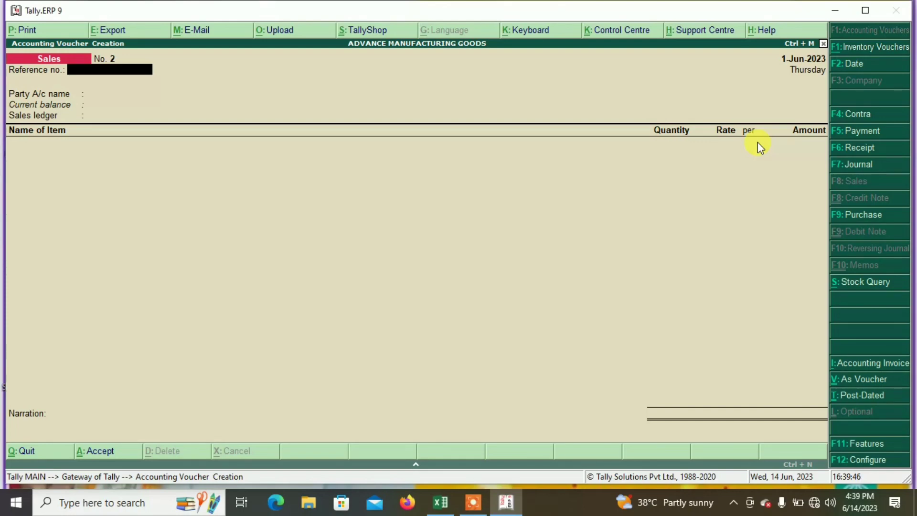
Step: Switch voucher entry to the Receipt type and leave the blank voucher
click(857, 155)
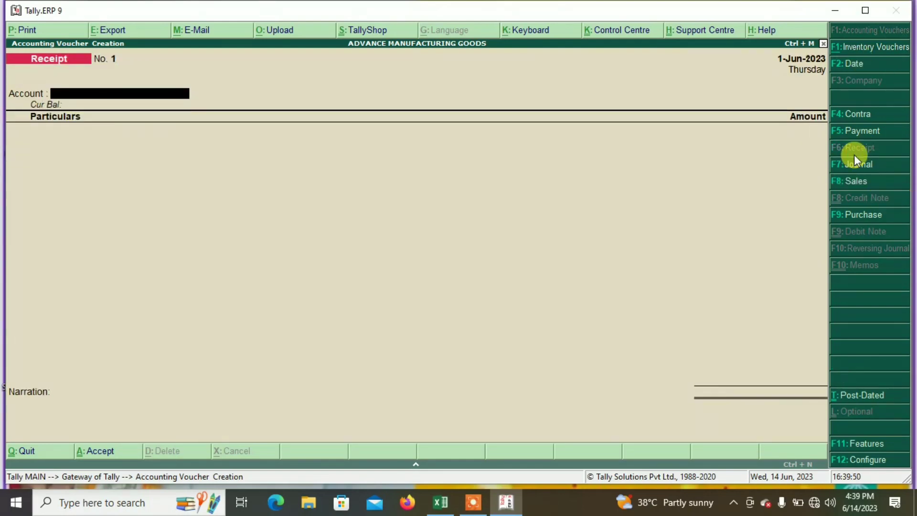
key(Escape)
key(y)
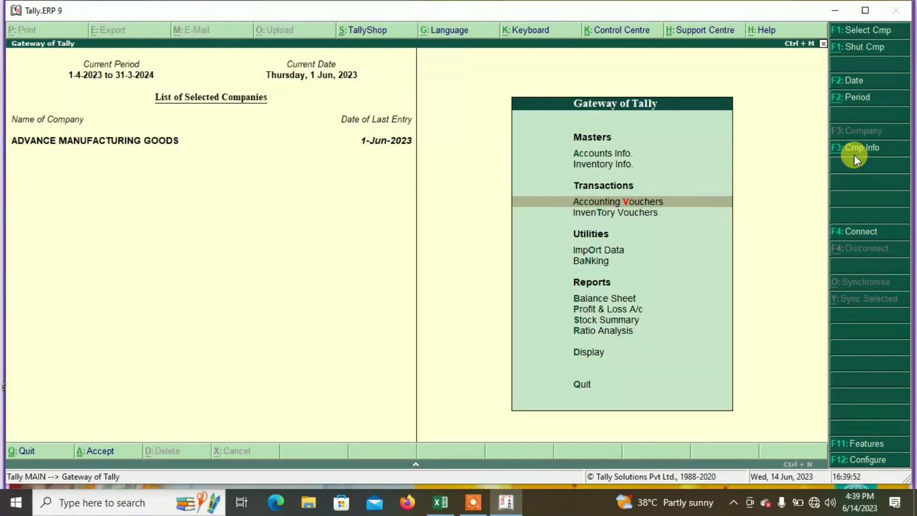
Step: Examine Current Liabilities and Sundry Debtors in the Balance Sheet, and close the report
key(Down)
key(Down)
key(Down)
key(Down)
key(Down)
key(Up)
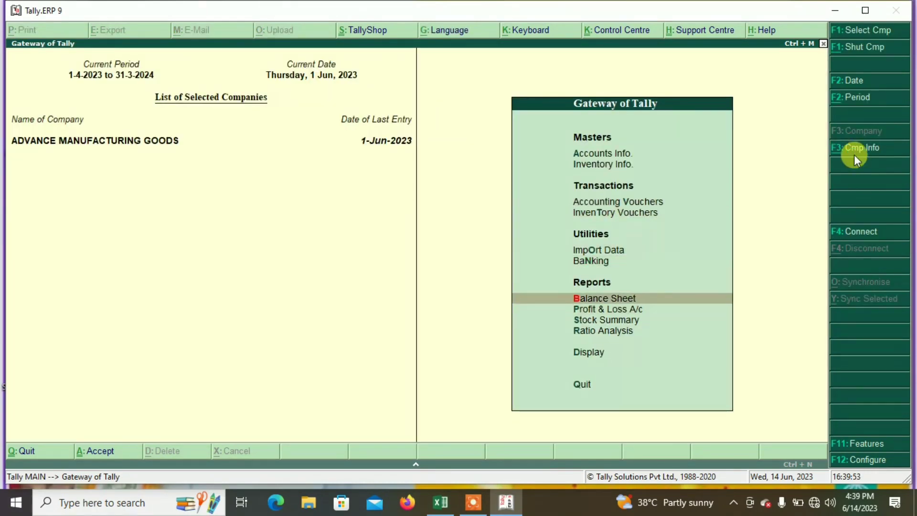
key(Return)
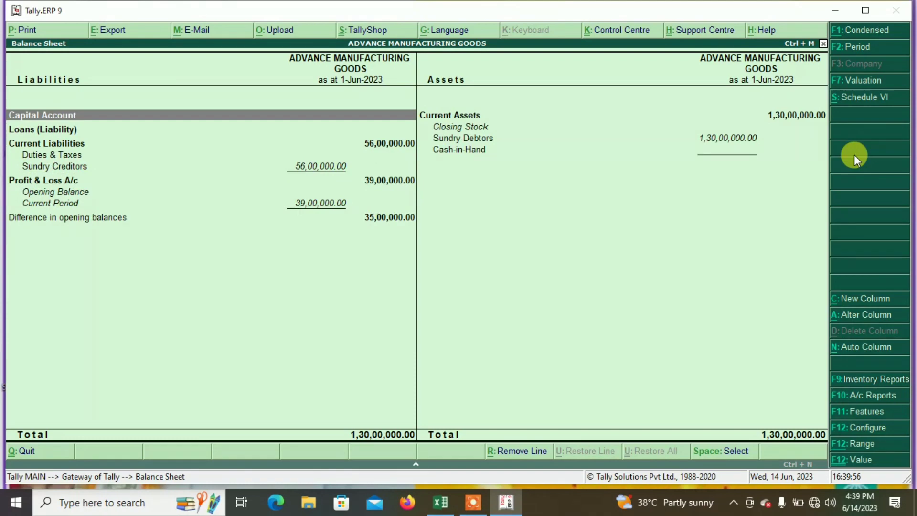
key(Down)
key(Down)
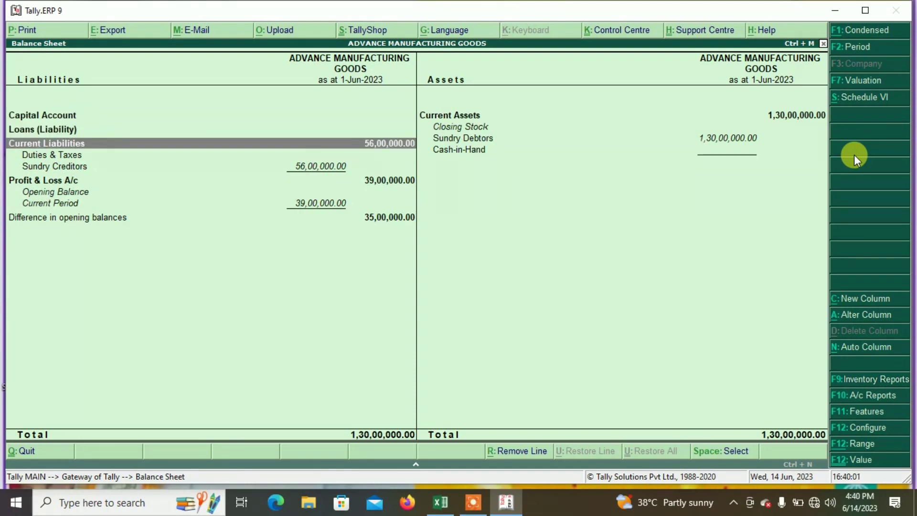
key(Right)
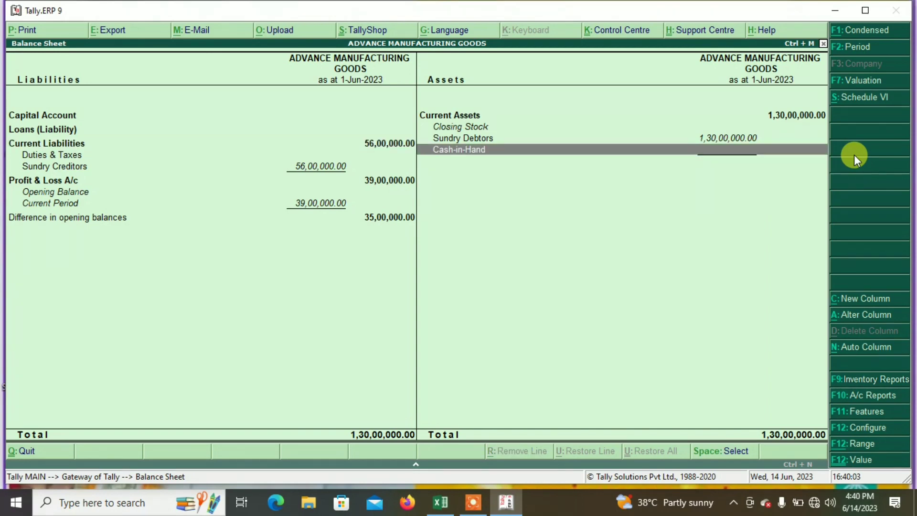
key(Up)
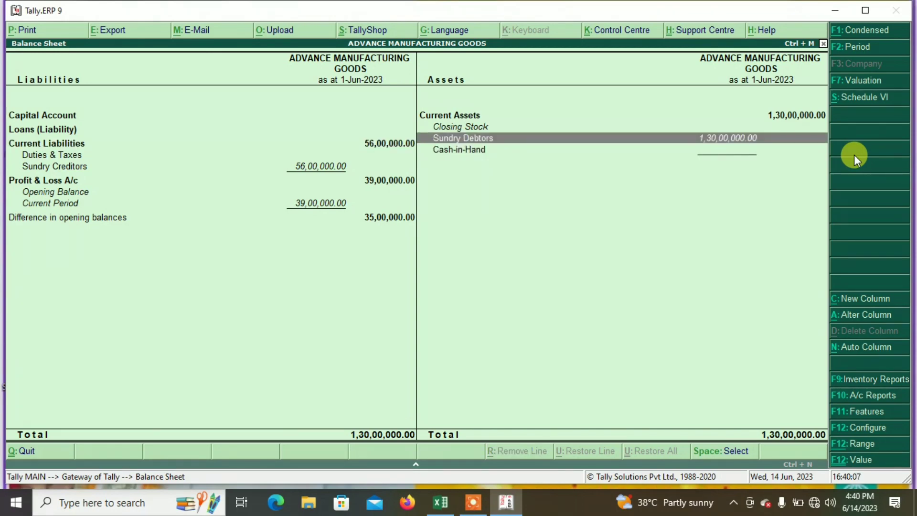
key(Escape)
Step: Open a new receipt voucher and set Cash as the receiving account
key(Up)
key(Up)
key(Up)
key(Up)
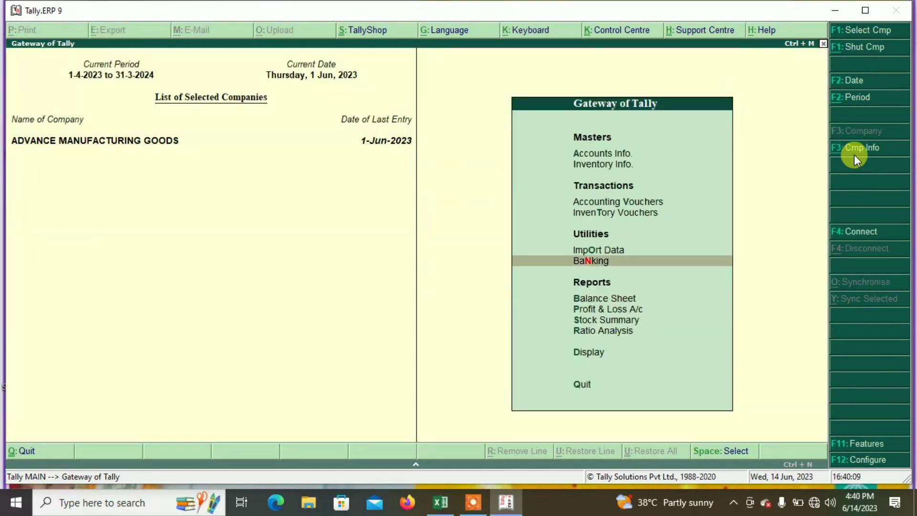
key(Return)
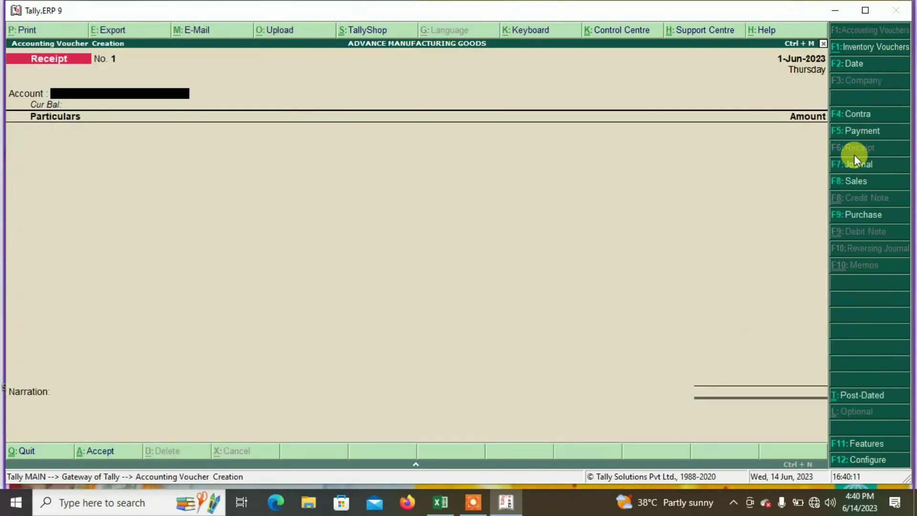
text(ca)
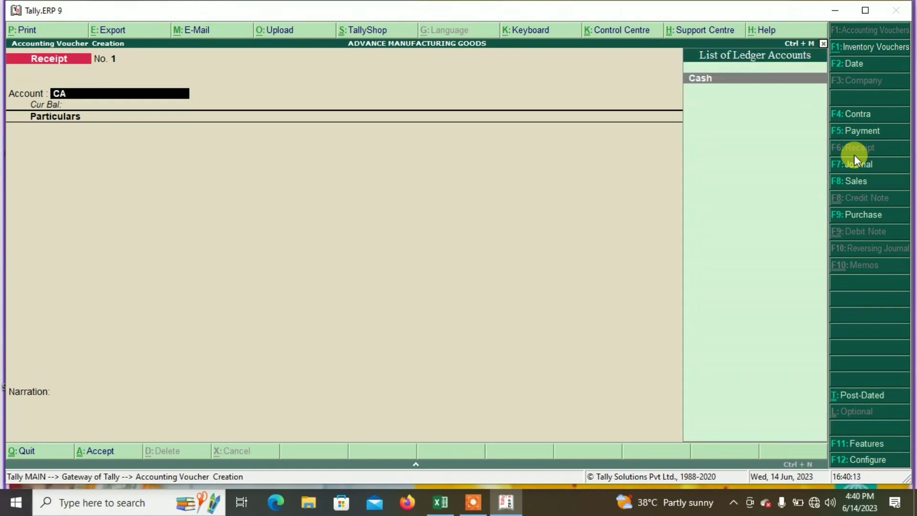
key(Return)
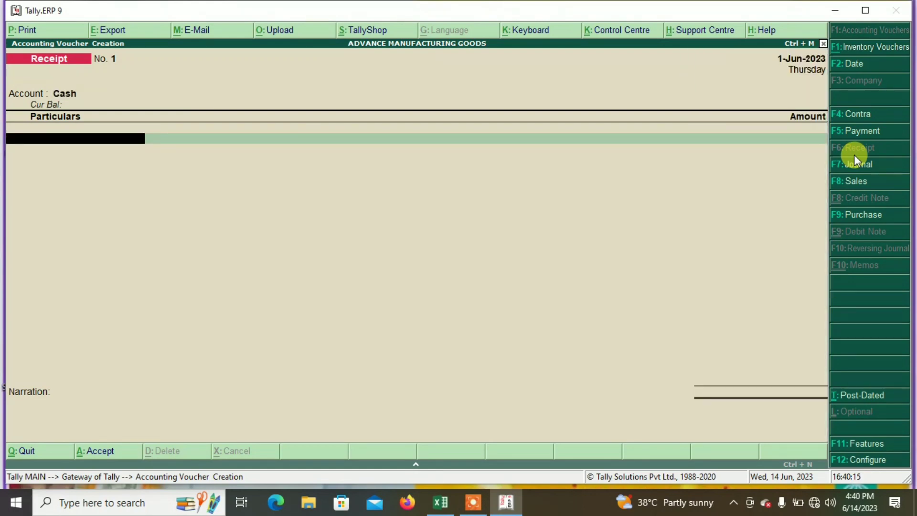
Step: Credit the customer's ledger with 1,30,00,000 and save the receipt voucher without a narration
text(S)
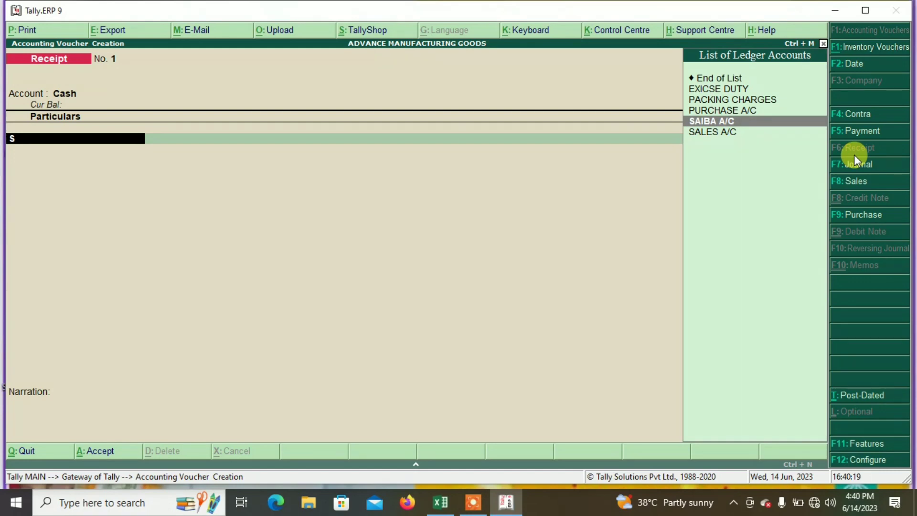
key(BackSpace)
key(Down)
key(Down)
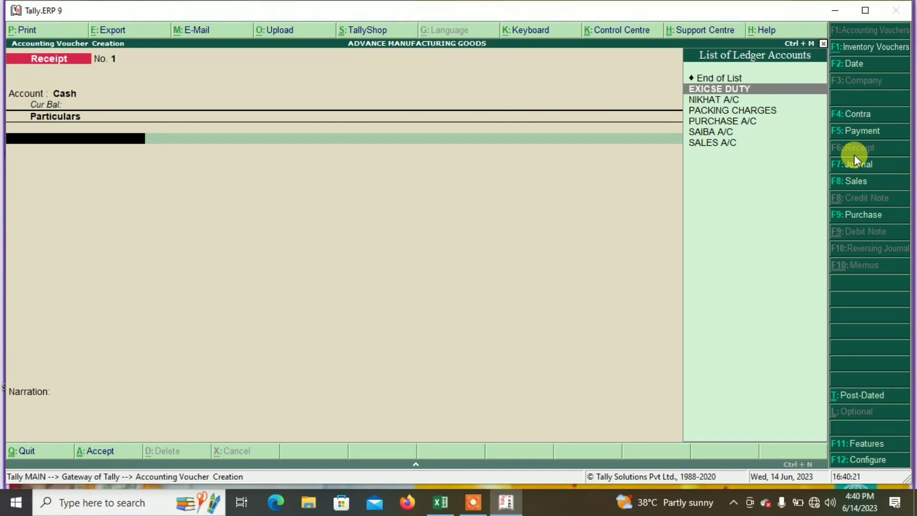
key(Return)
text(1)
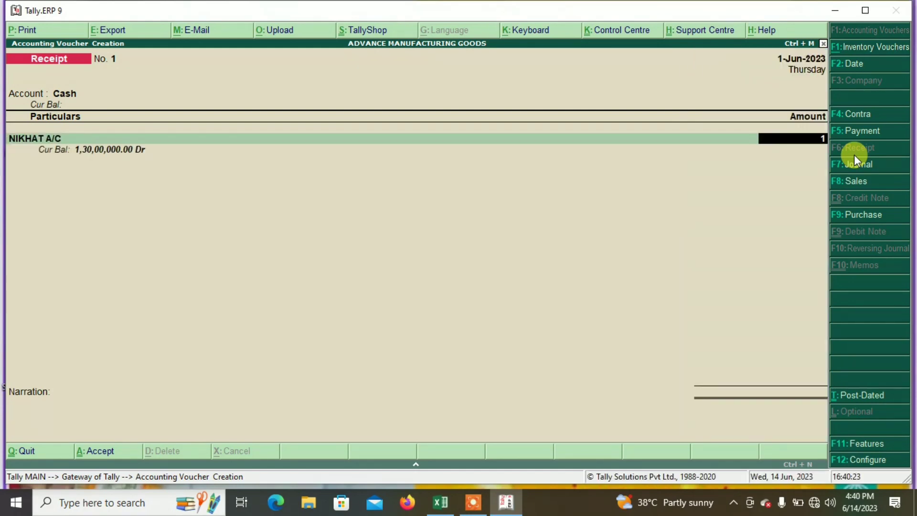
text(,30,00,0000)
key(Return)
key(Return)
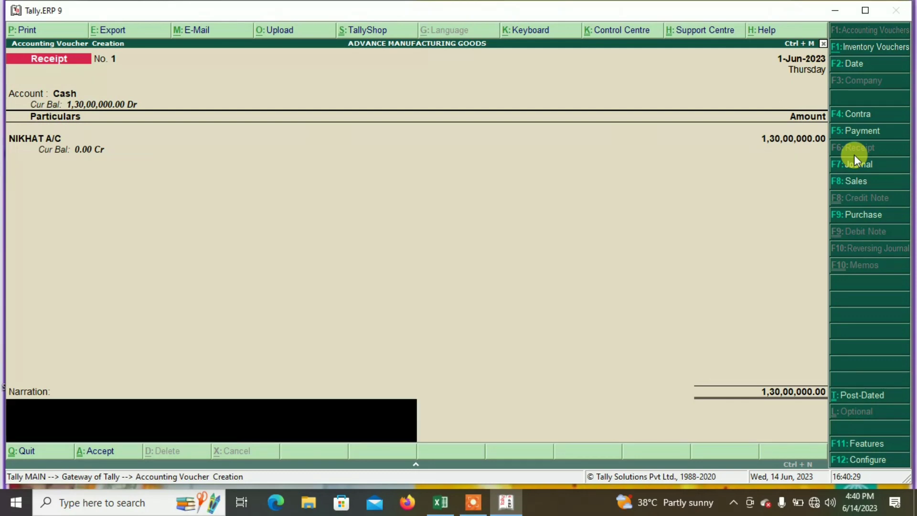
key(Return)
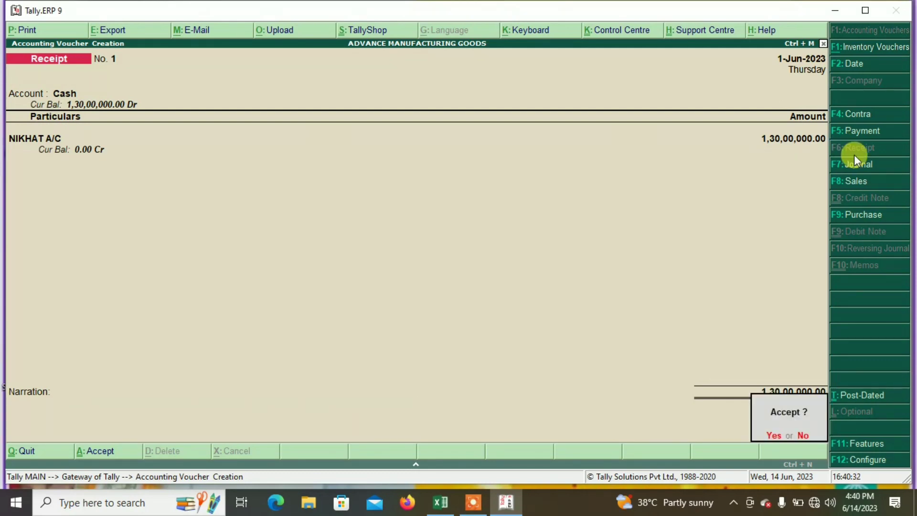
key(y)
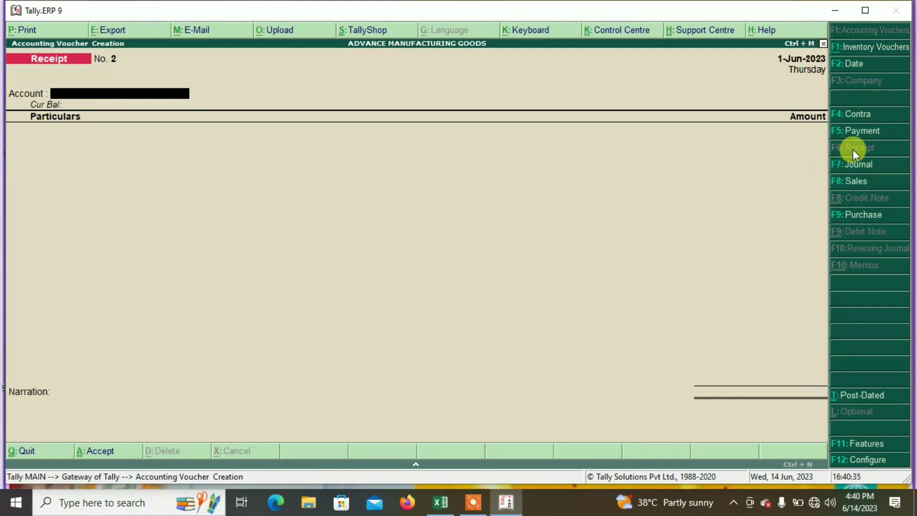
Step: Start a payment voucher with Cash as the paying account and choose the supplier's ledger as the particulars
click(855, 132)
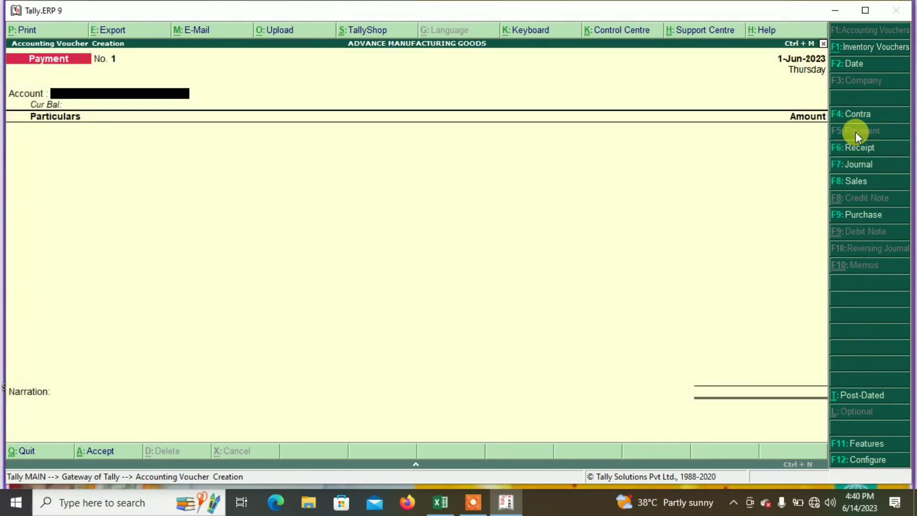
text(ca)
key(Return)
text(SA)
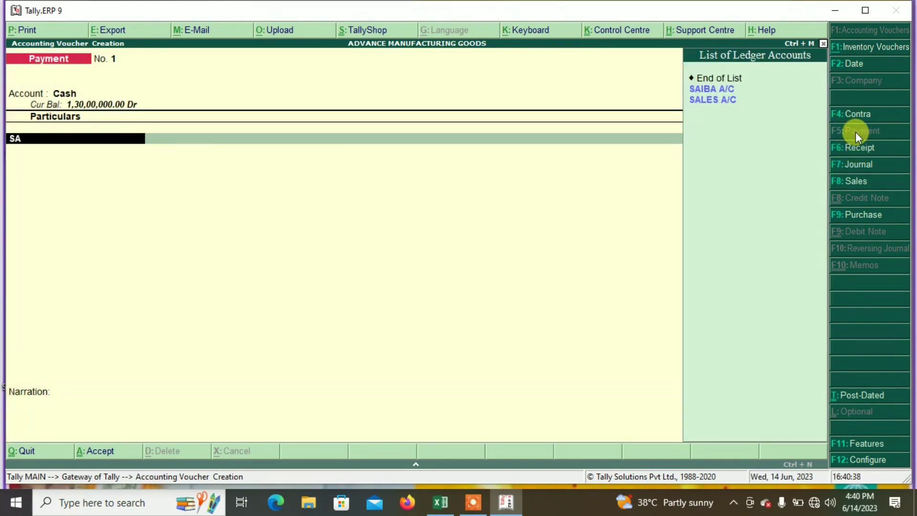
click(732, 89)
click(734, 90)
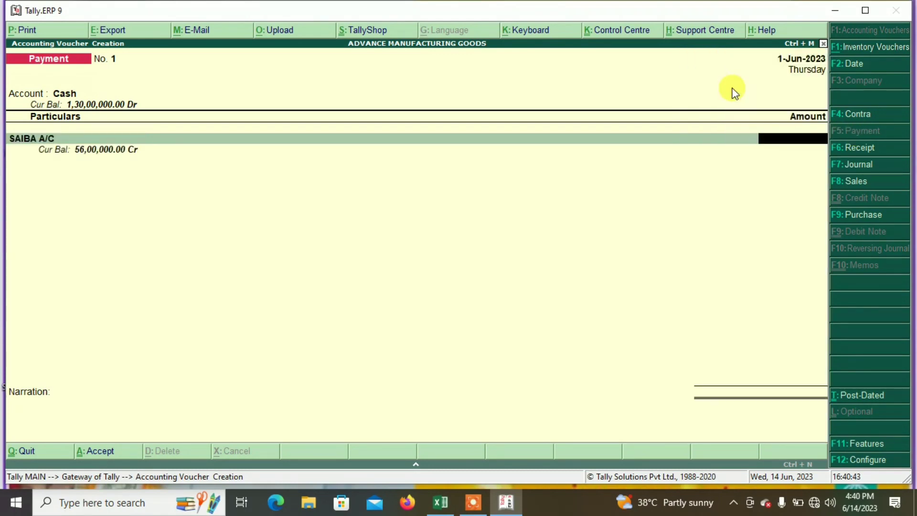
Step: Set the supplier's payment amount to 56,00,000, save the voucher without a narration, and leave voucher entry
text(56,00,000)
key(Return)
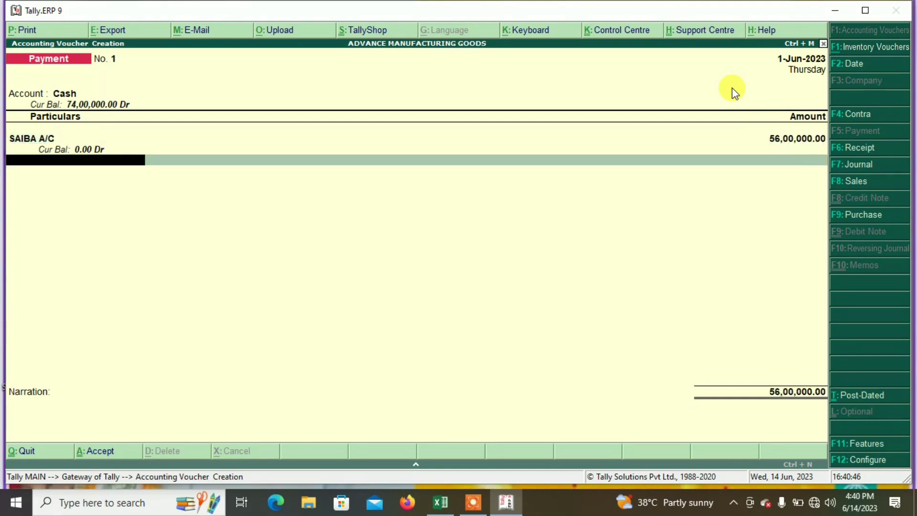
key(Return)
key(Return)
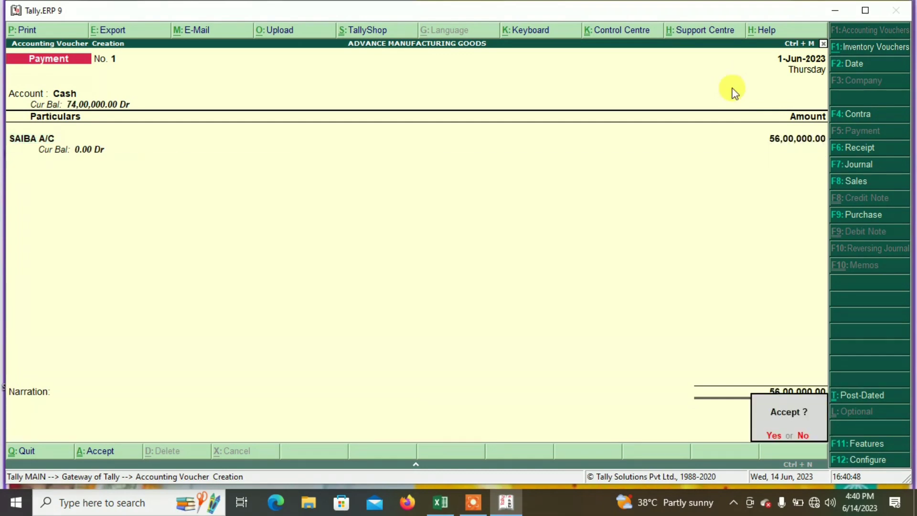
key(Return)
key(Escape)
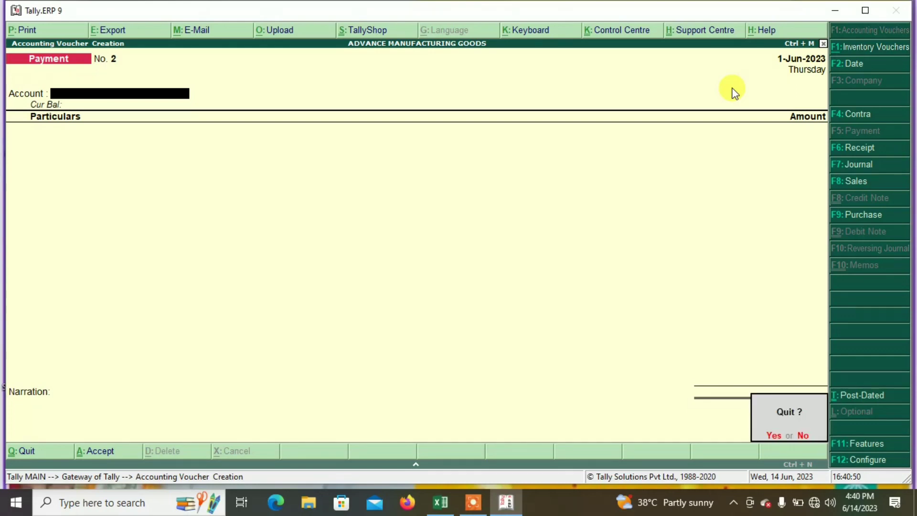
key(Return)
Step: Examine the Balance Sheet in detailed form, including Sundry Creditors and Cash-in-Hand, and close the report
key(Down)
key(Down)
key(Down)
key(Down)
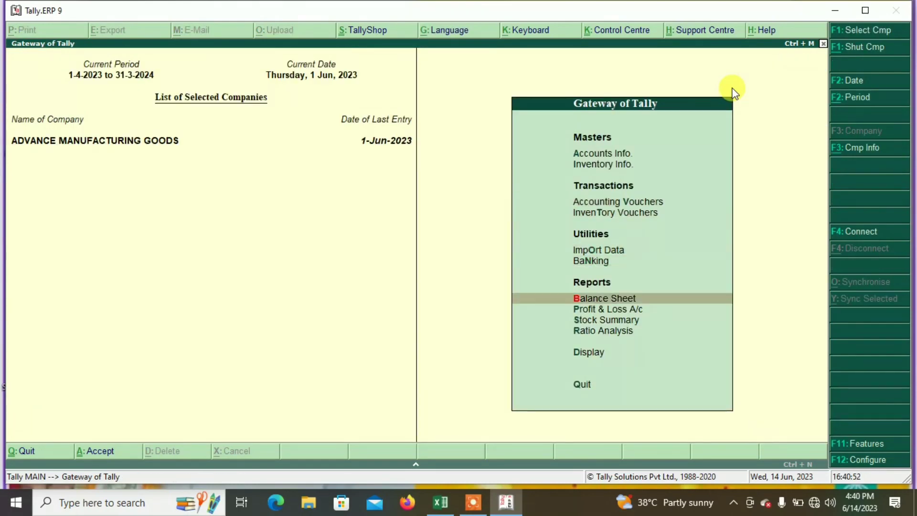
key(Return)
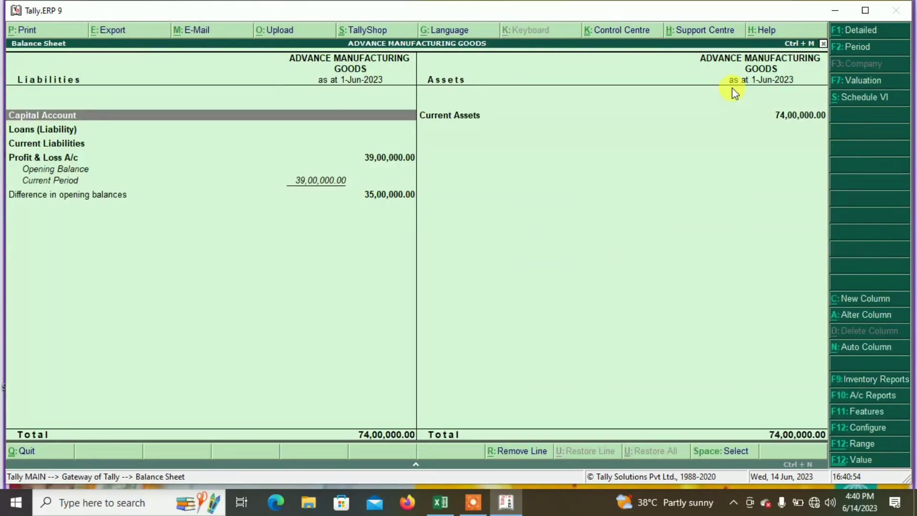
key(alt+F1)
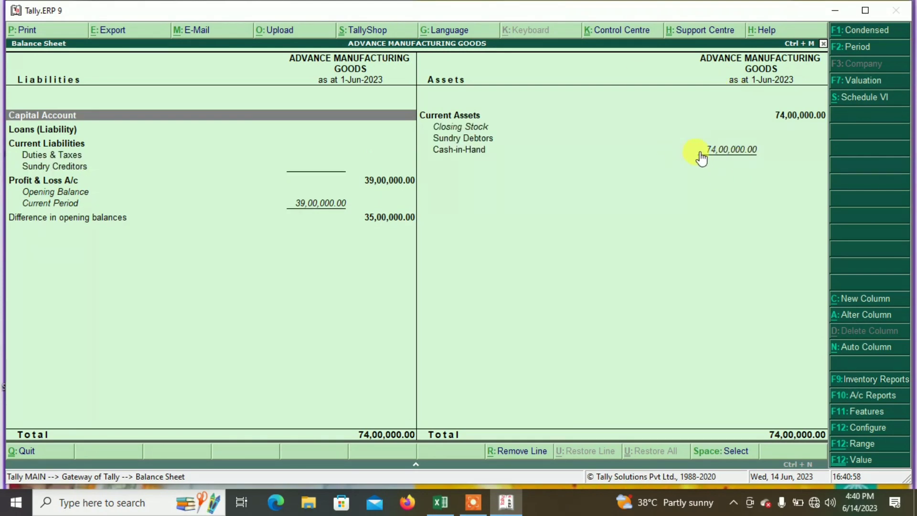
key(Escape)
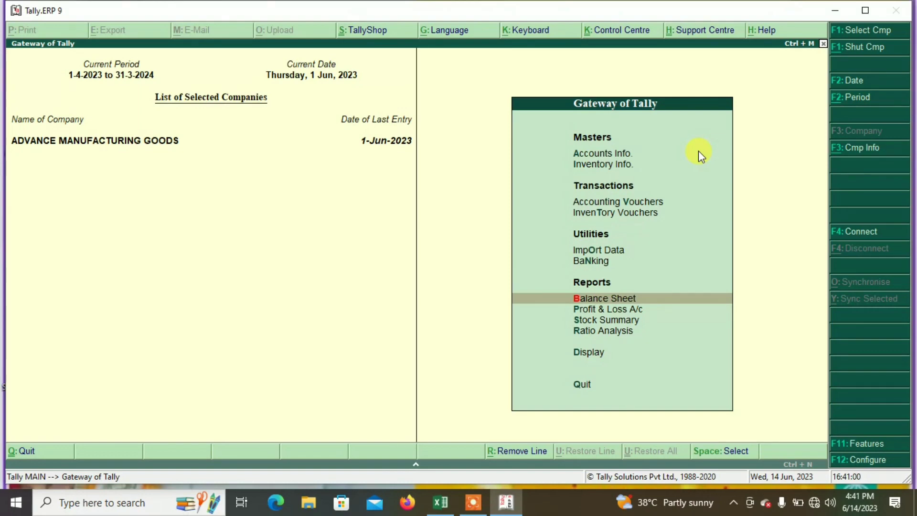
Step: Open the Cash Flow Summary for June 2023 from the Cash/Funds Flow reports
key(Down)
key(Down)
key(Down)
key(Down)
key(Return)
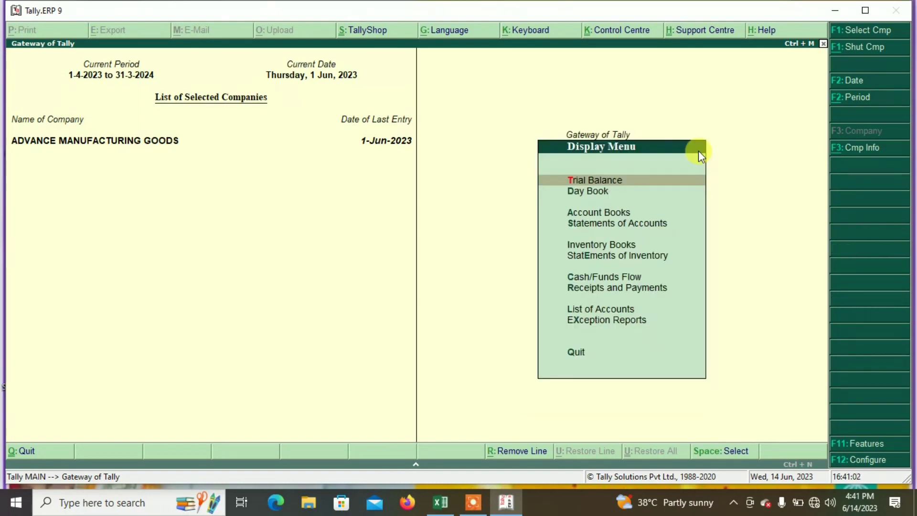
key(Down)
key(Down)
key(Down)
key(Down)
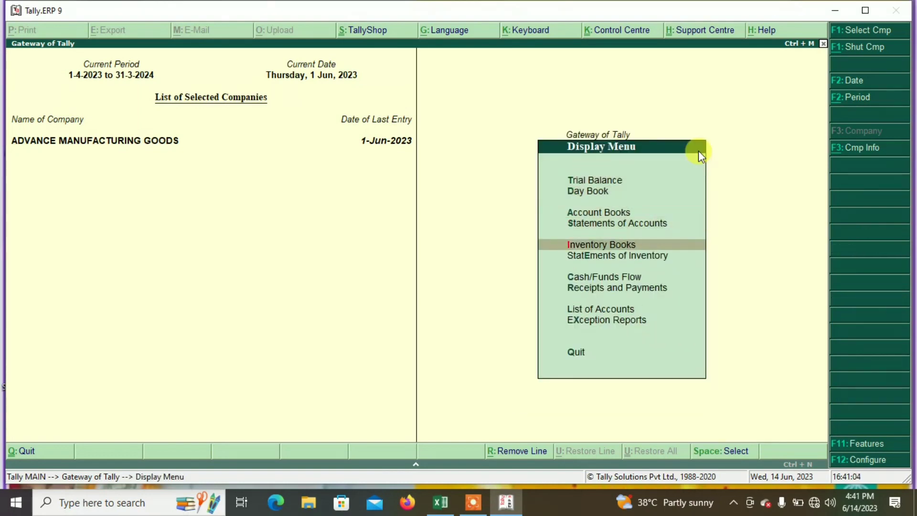
key(Down)
key(Down)
key(Return)
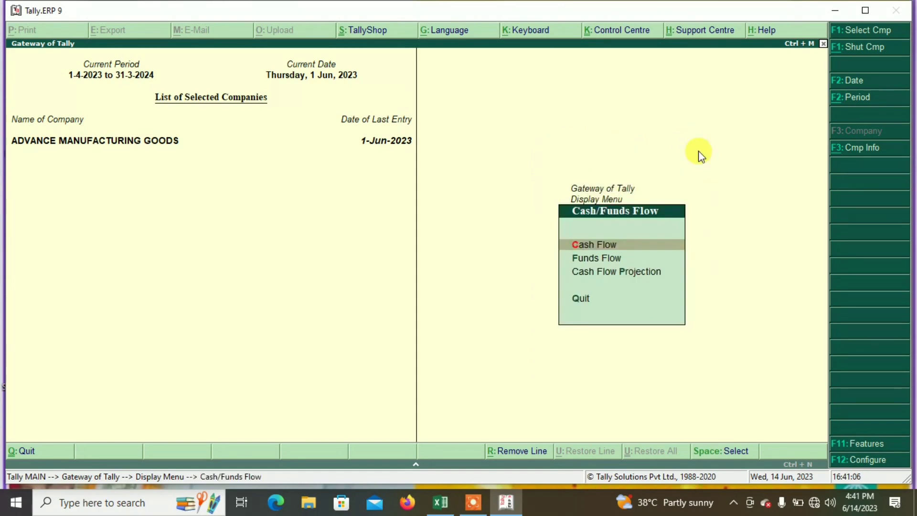
key(Return)
key(Return)
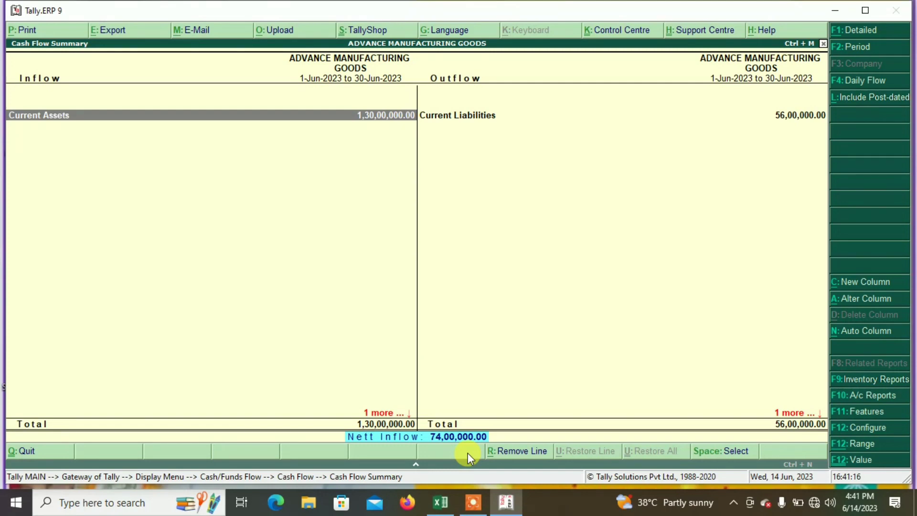
Step: Examine the detailed inflows and outflows in the Cash Flow Summary, and return to the Gateway of Tally
key(alt+F1)
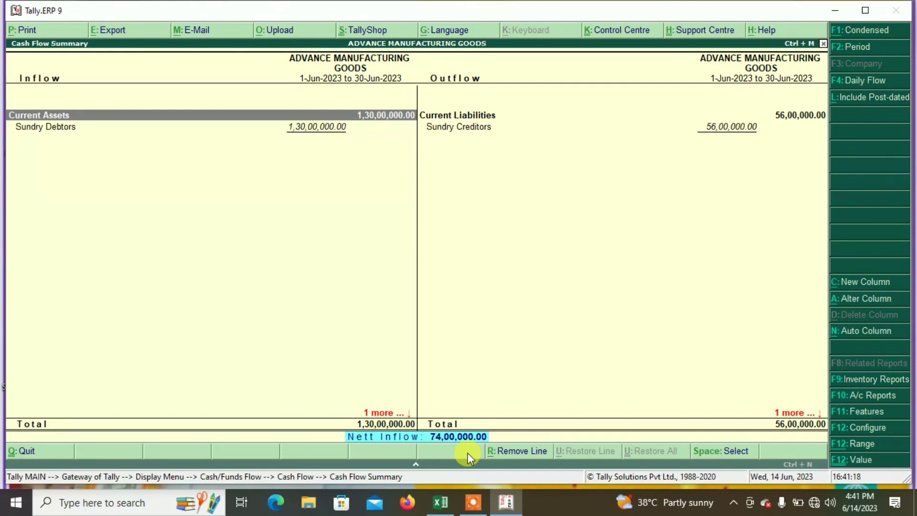
key(Escape)
key(Escape)
key(Escape)
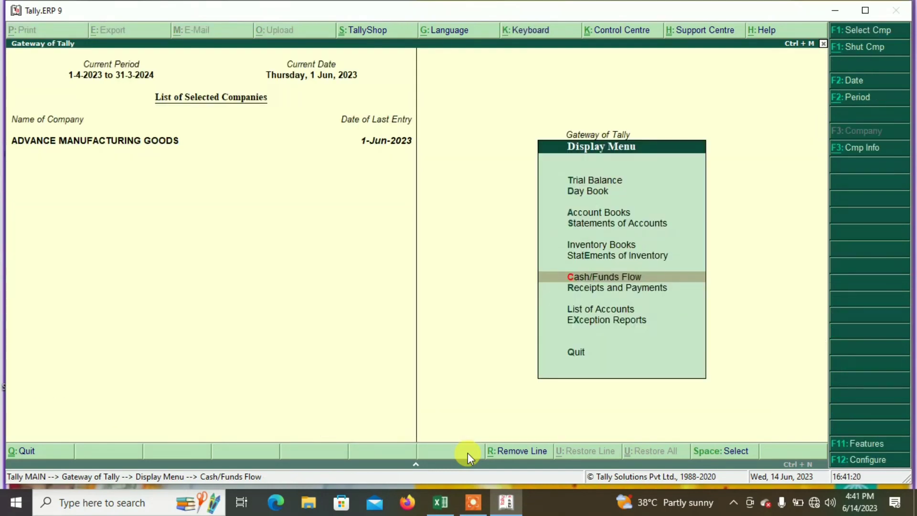
key(Escape)
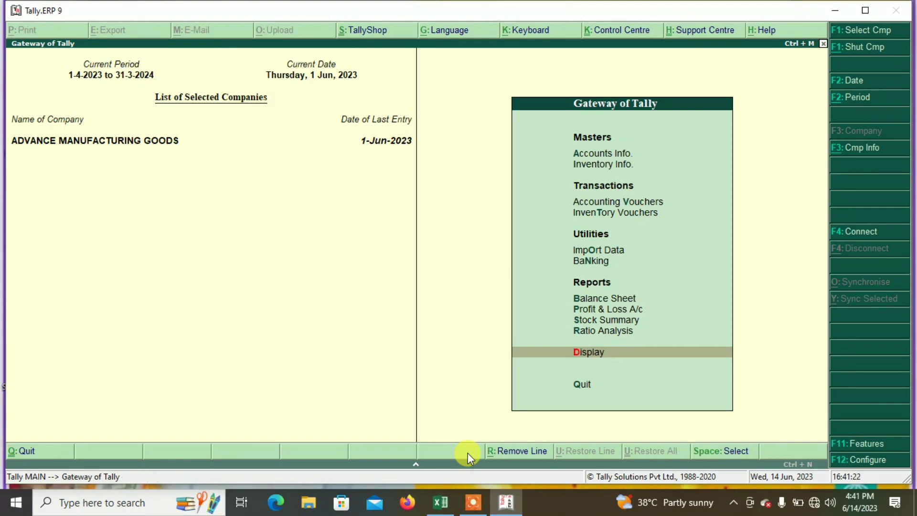